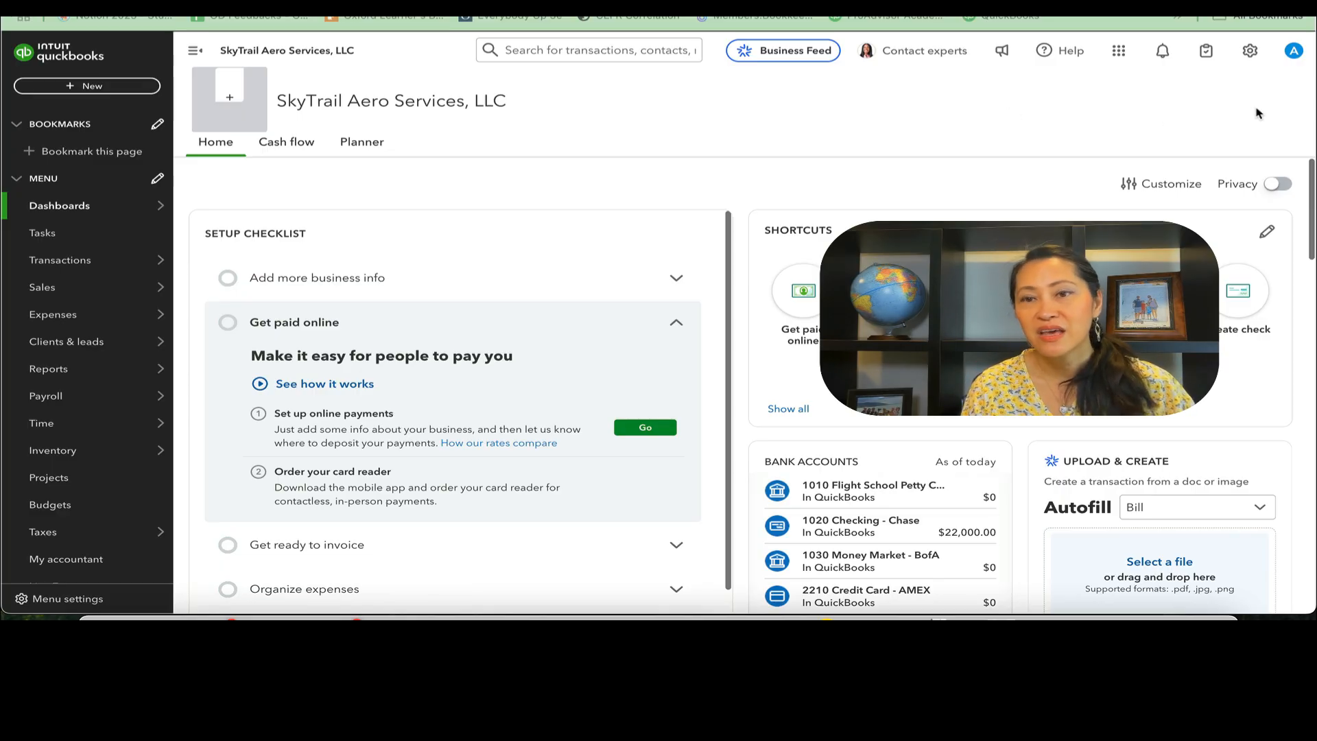
- Go to Account and settings and switch to the Sales settings
click(1253, 54)
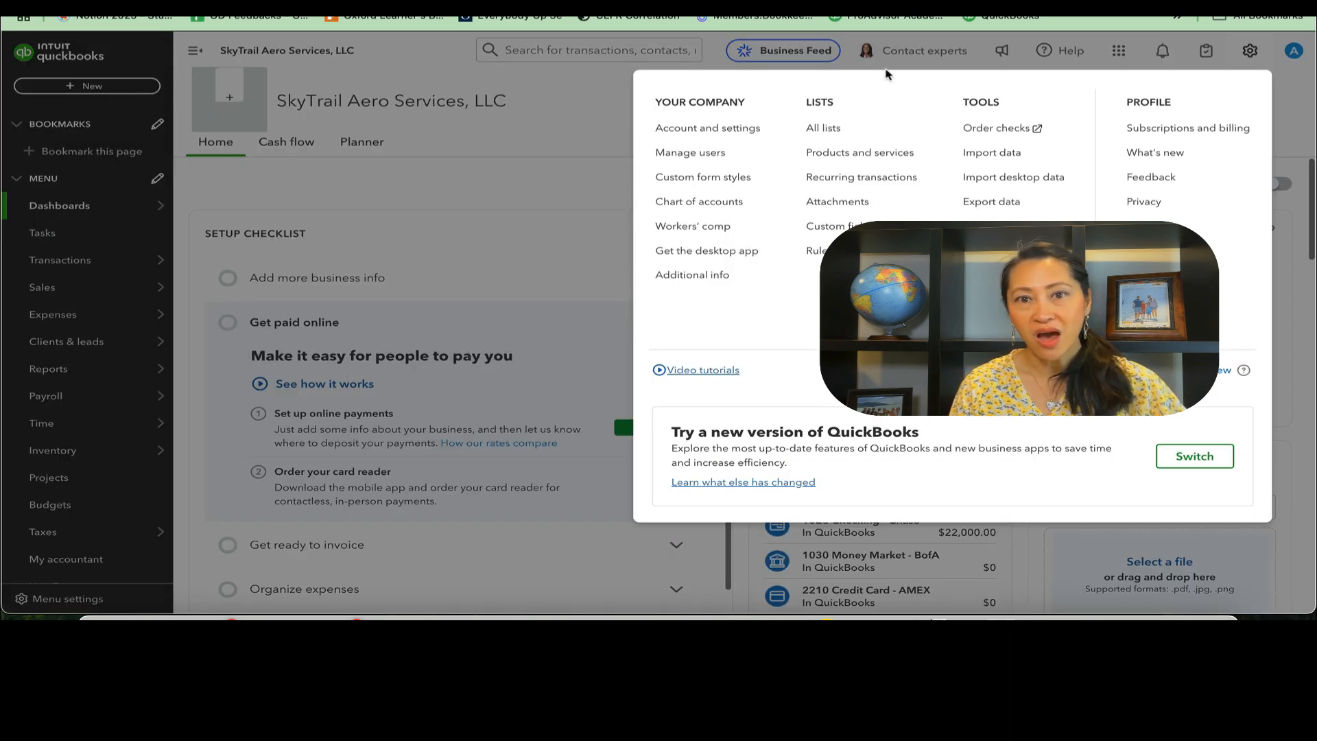
click(676, 132)
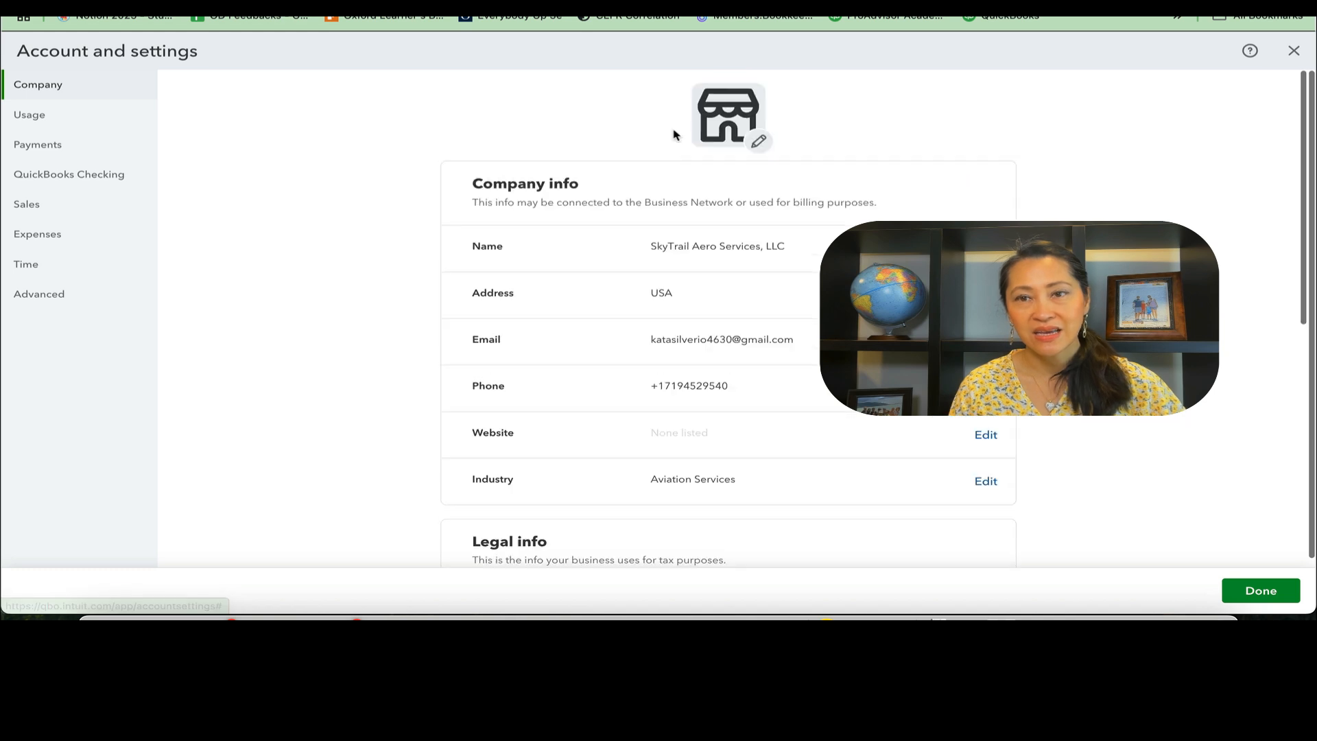
click(27, 205)
scroll(231, 284, down, 2)
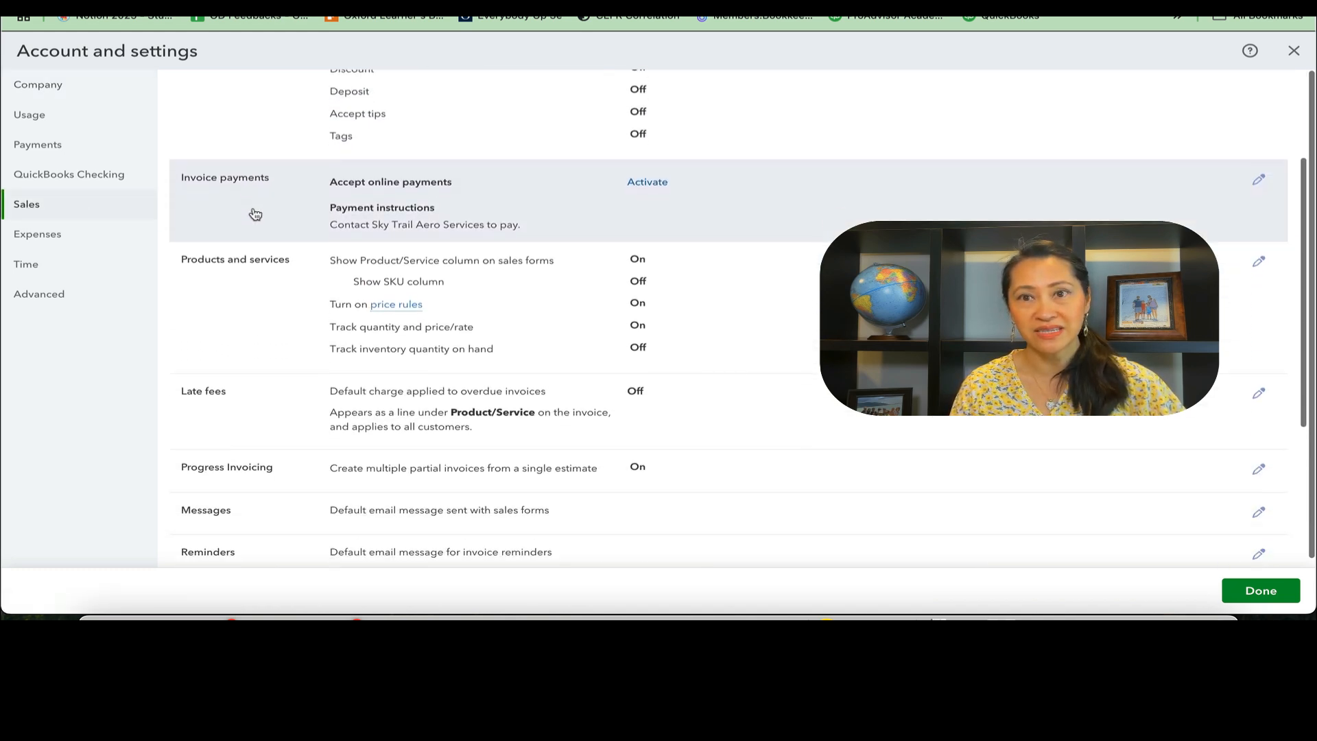
scroll(230, 284, down, 1)
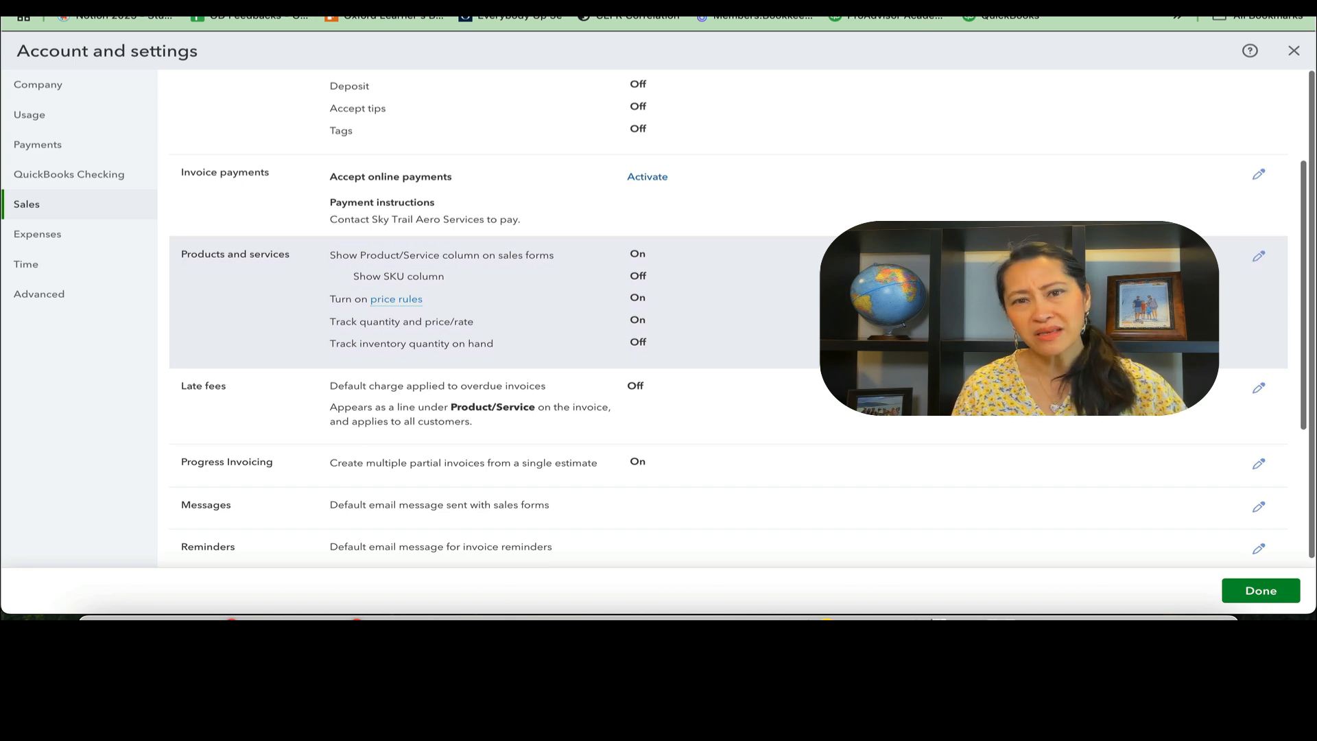
- Enable Track inventory quantity on hand in Products and services, save, and return to the dashboard
click(658, 280)
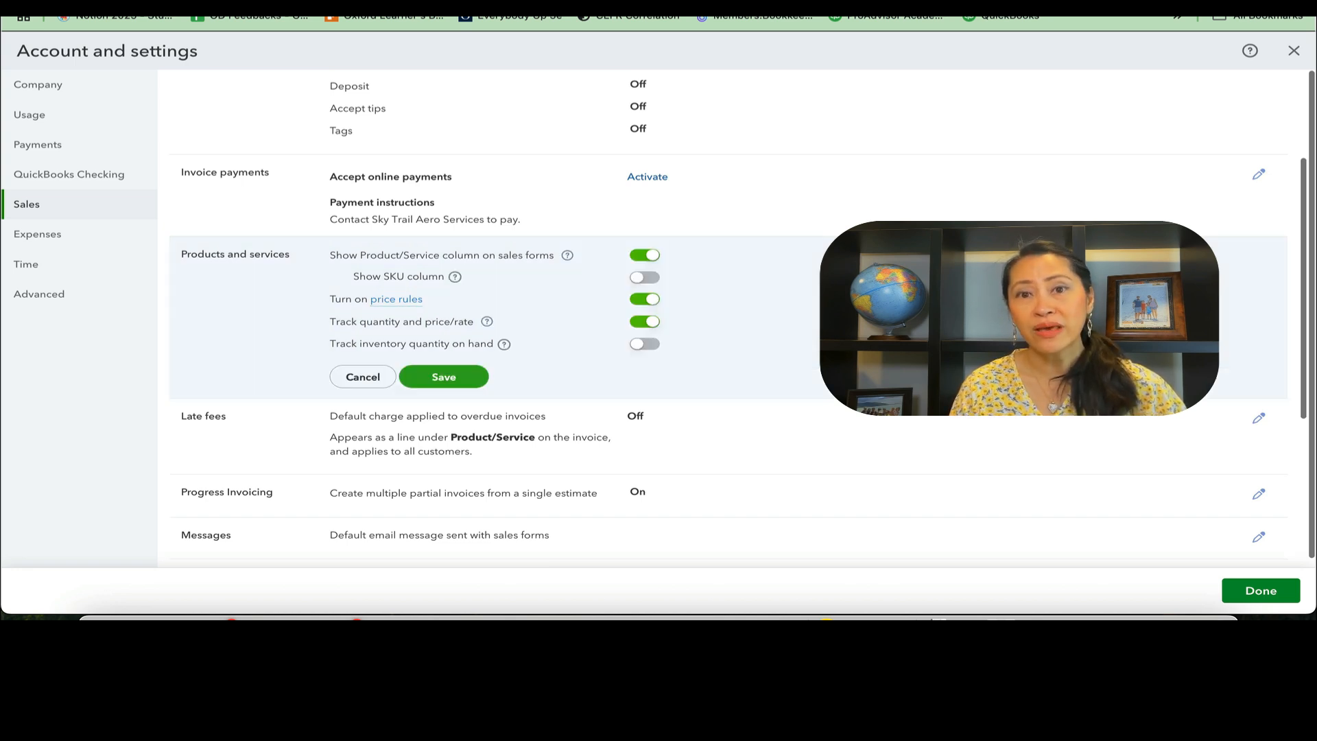
click(645, 343)
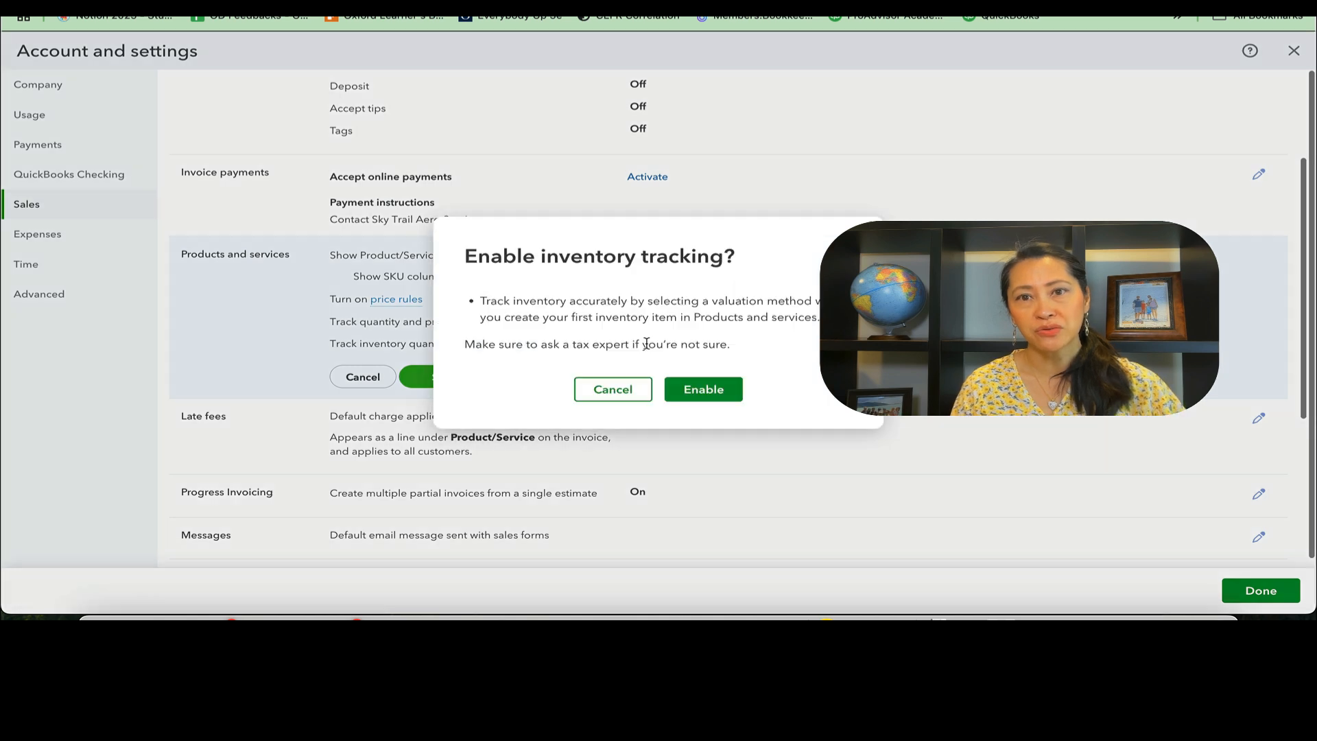
click(705, 390)
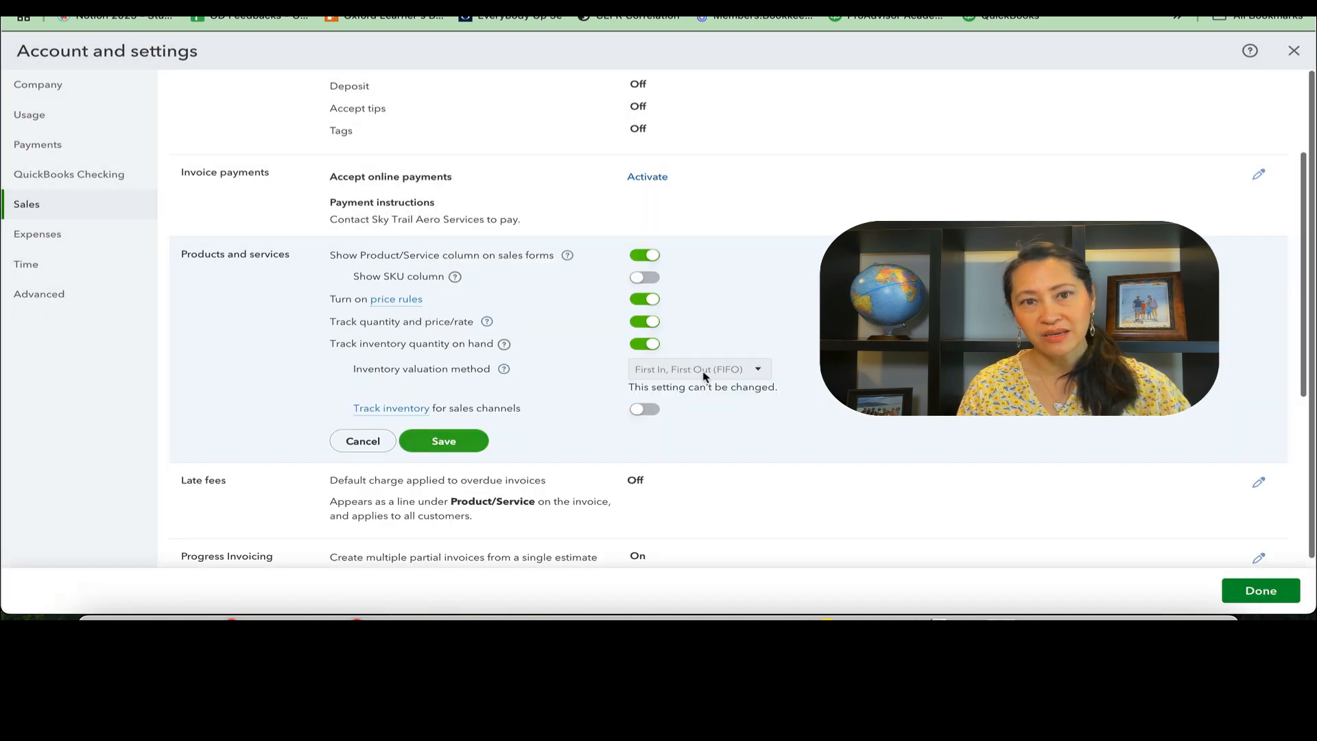
click(443, 440)
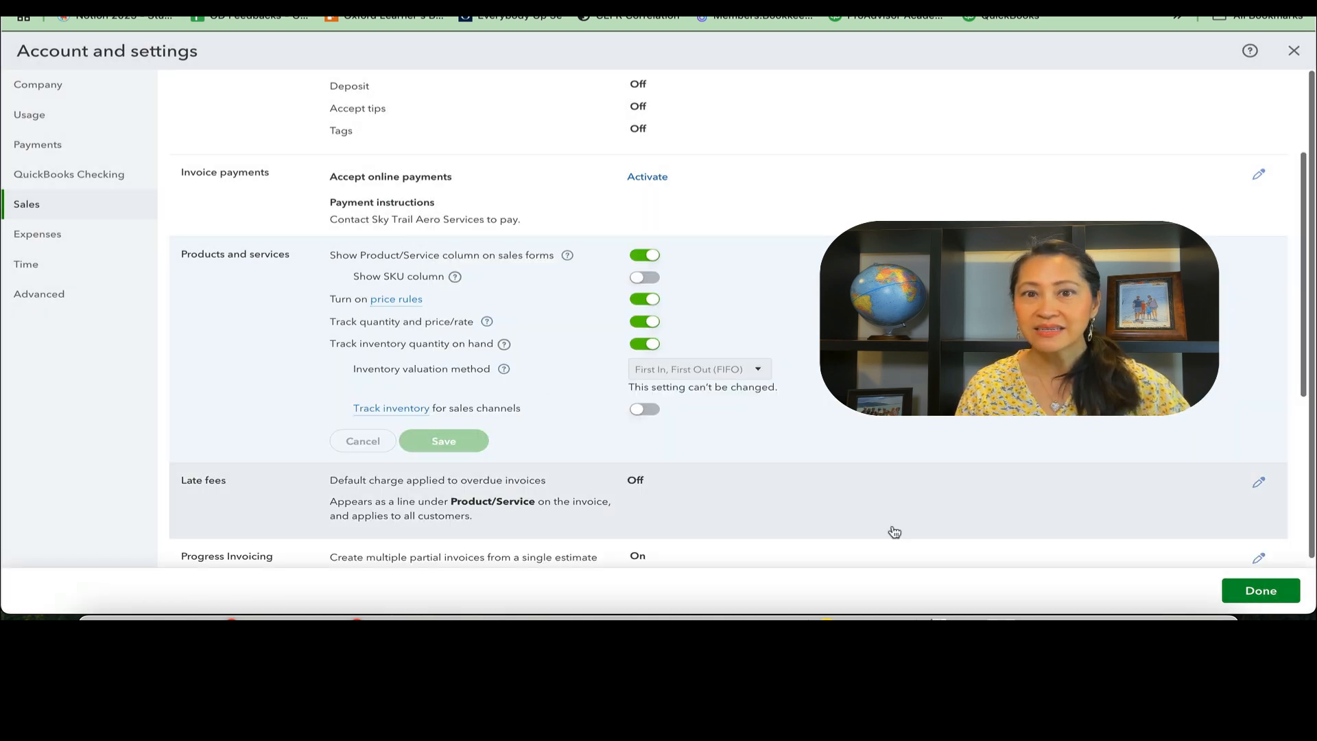
click(1249, 598)
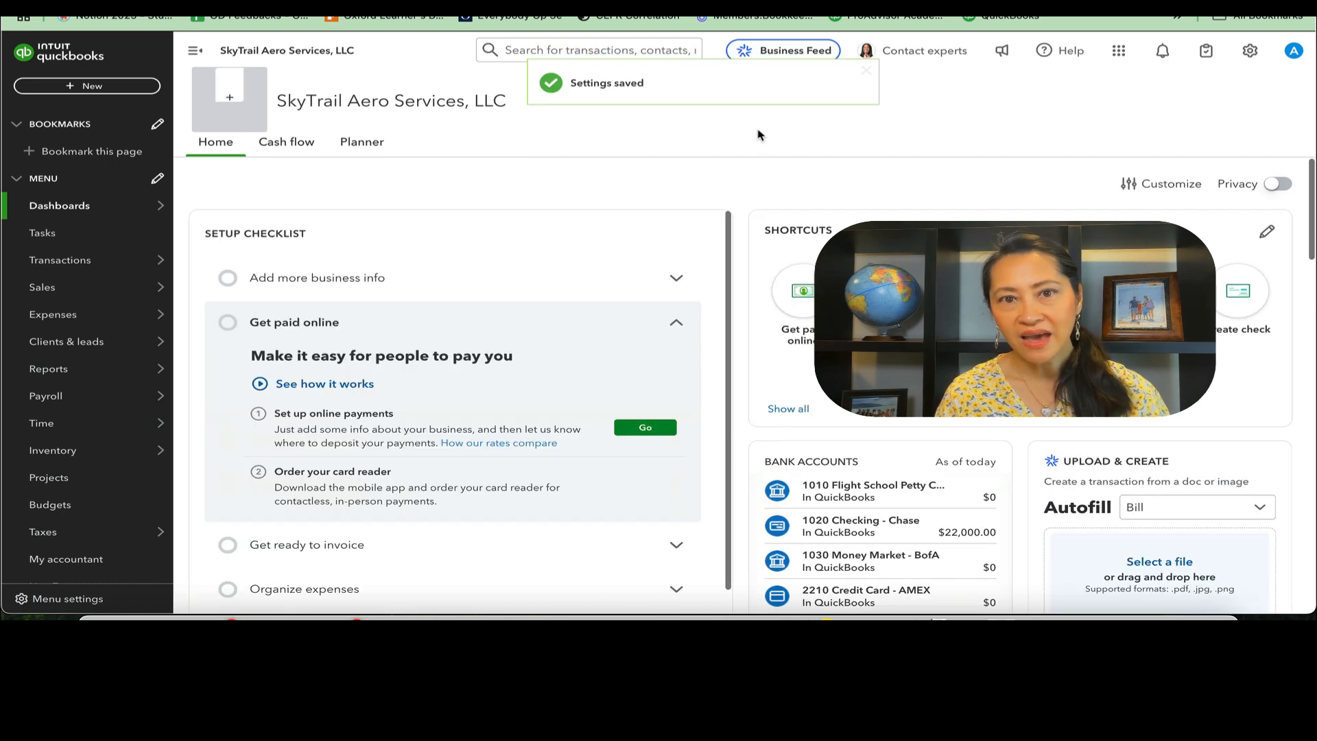
mouse_move(65, 340)
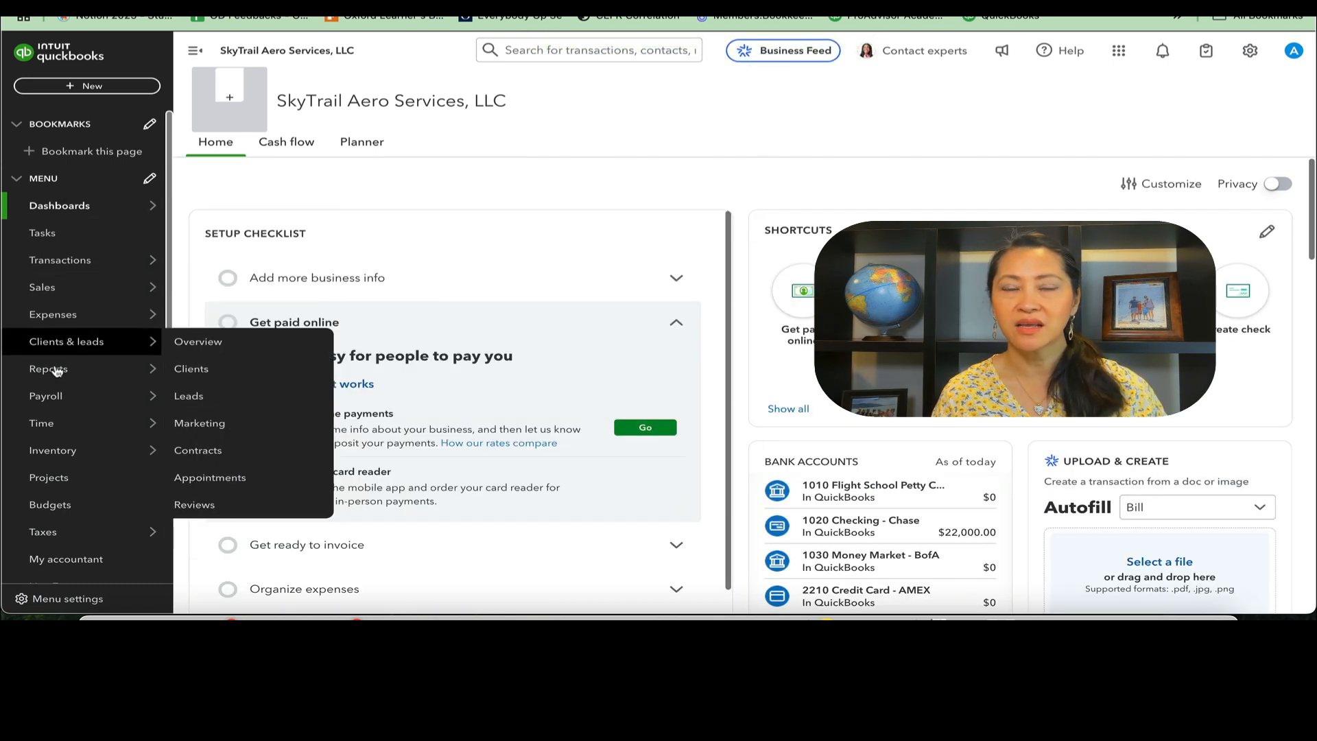
- Navigate from Sales to the Products & services list
click(51, 292)
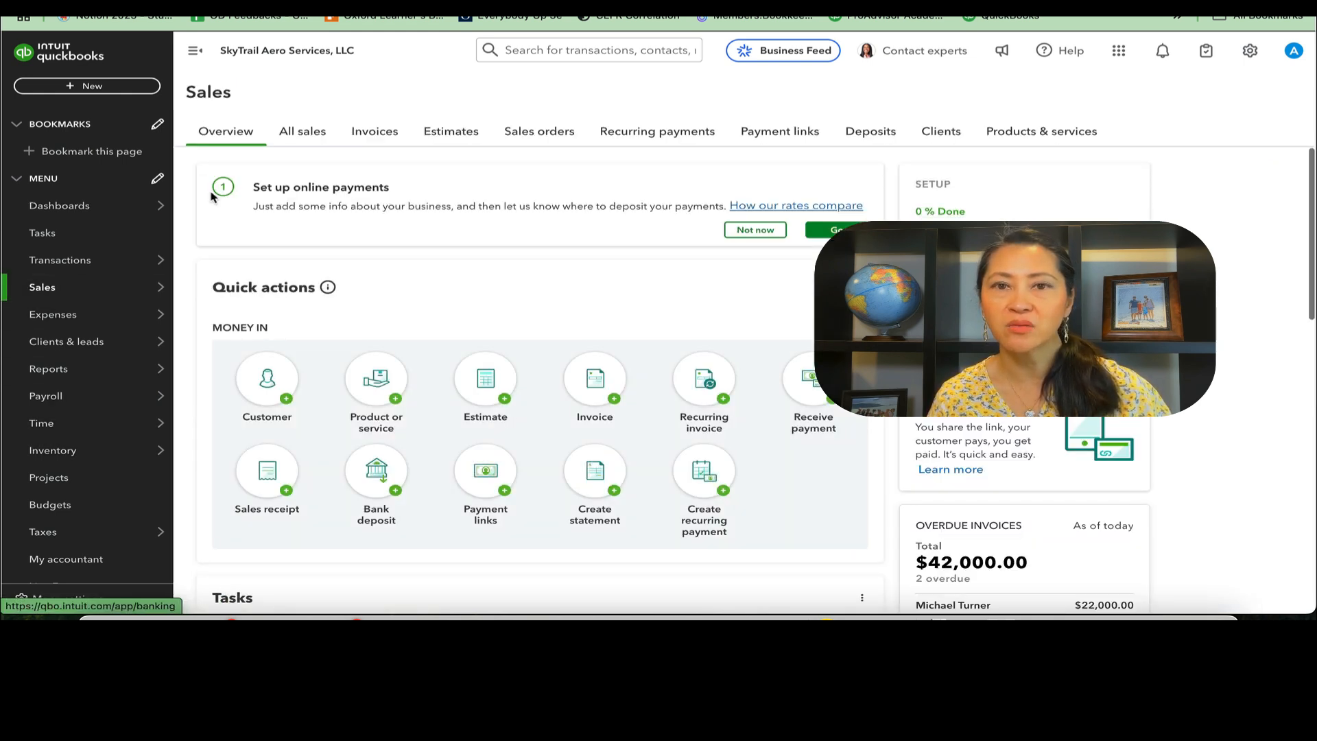
click(1030, 137)
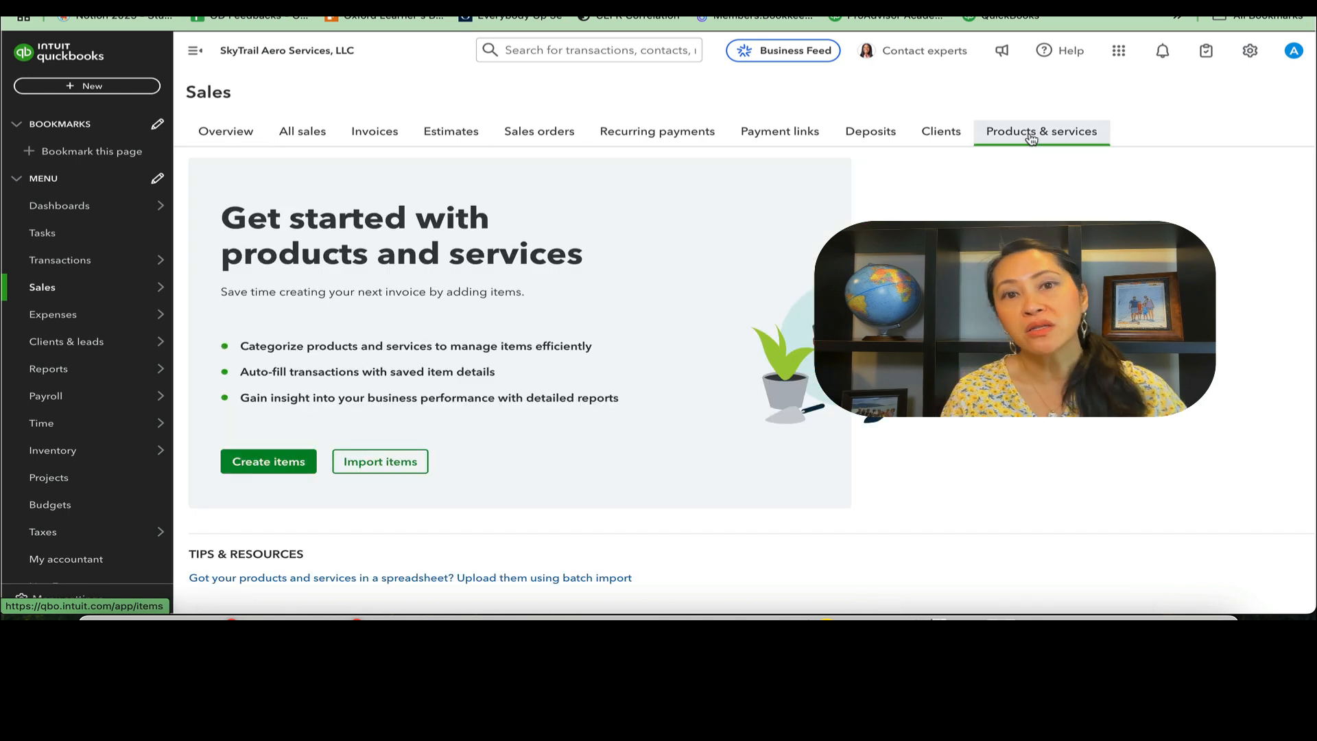
mouse_move(43, 287)
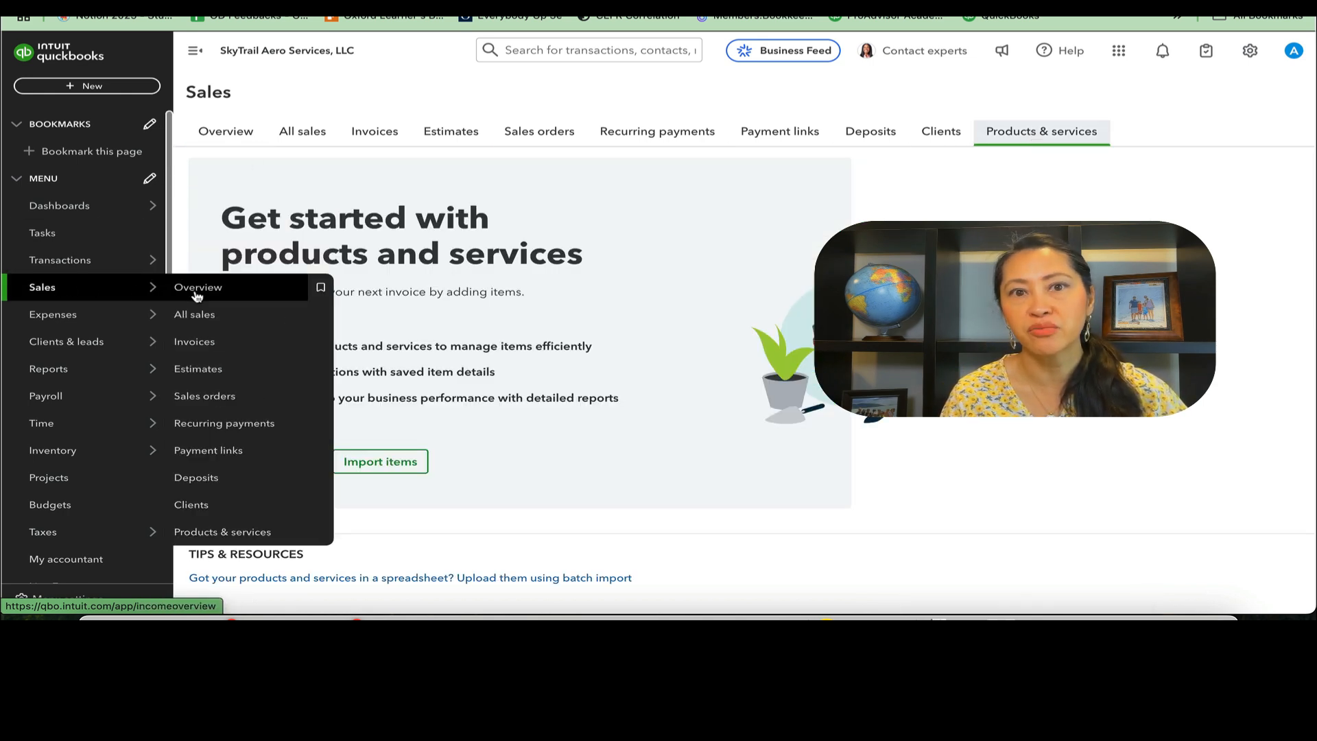
click(202, 533)
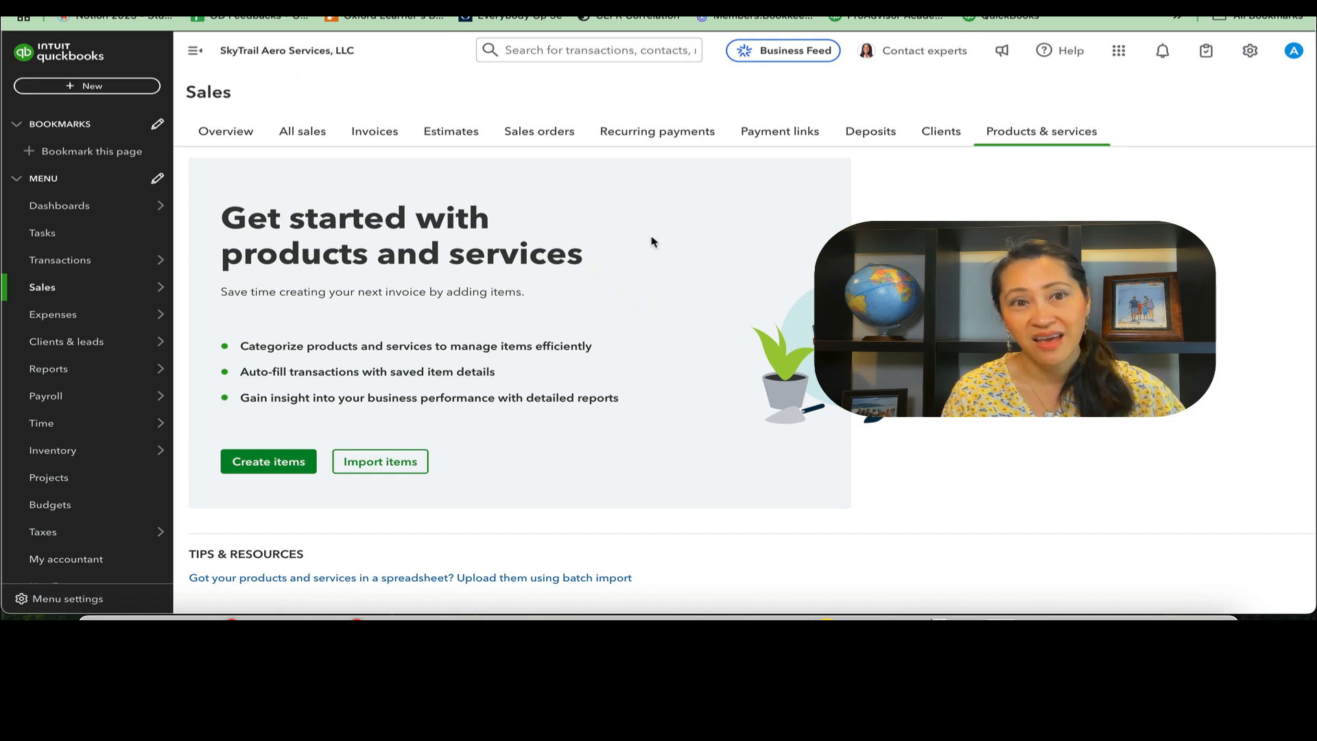
- Create a new item and choose Inventory item as its type
click(283, 466)
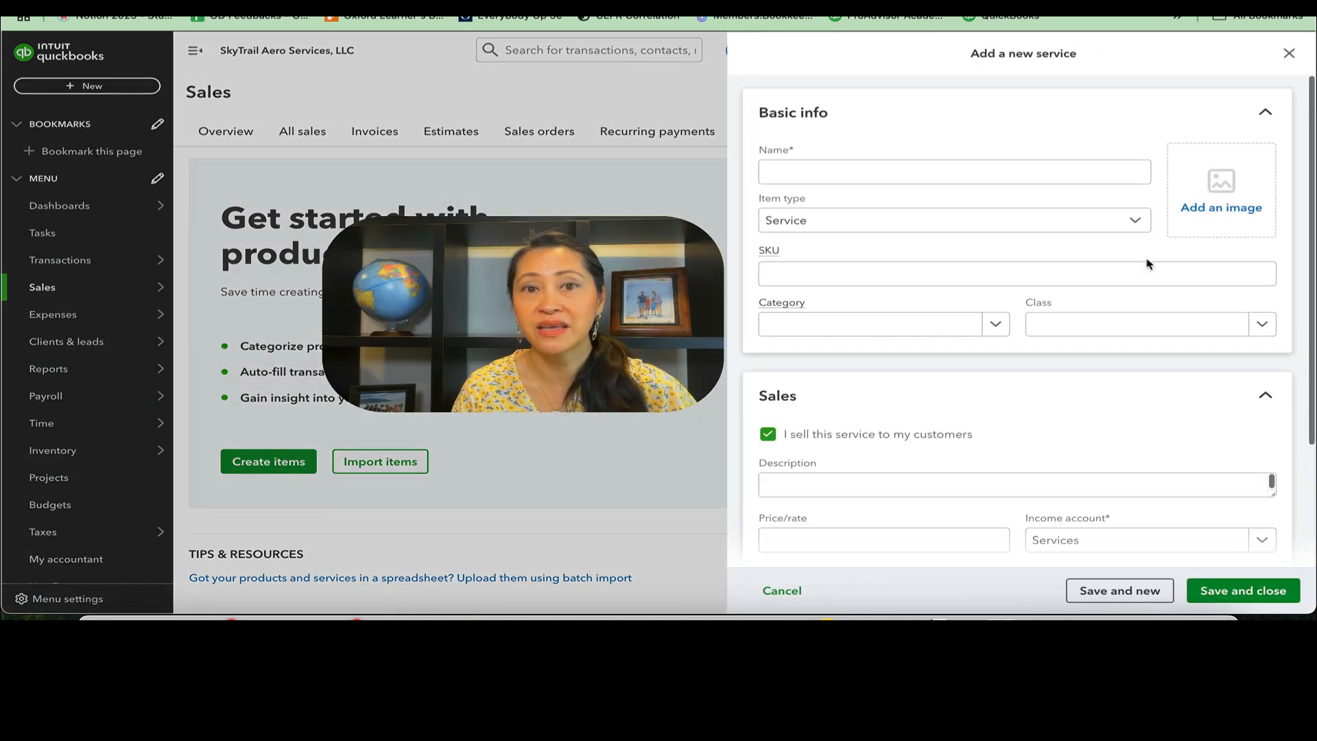
click(1134, 220)
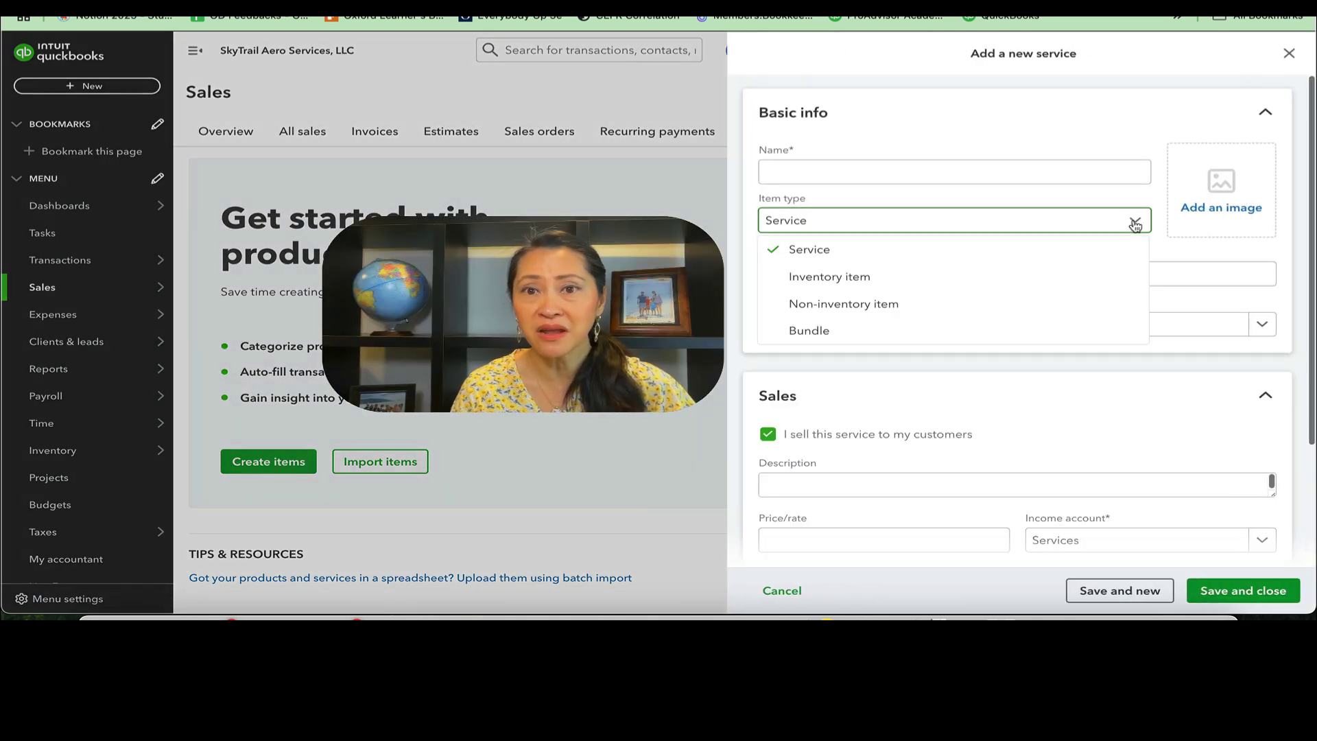
click(855, 276)
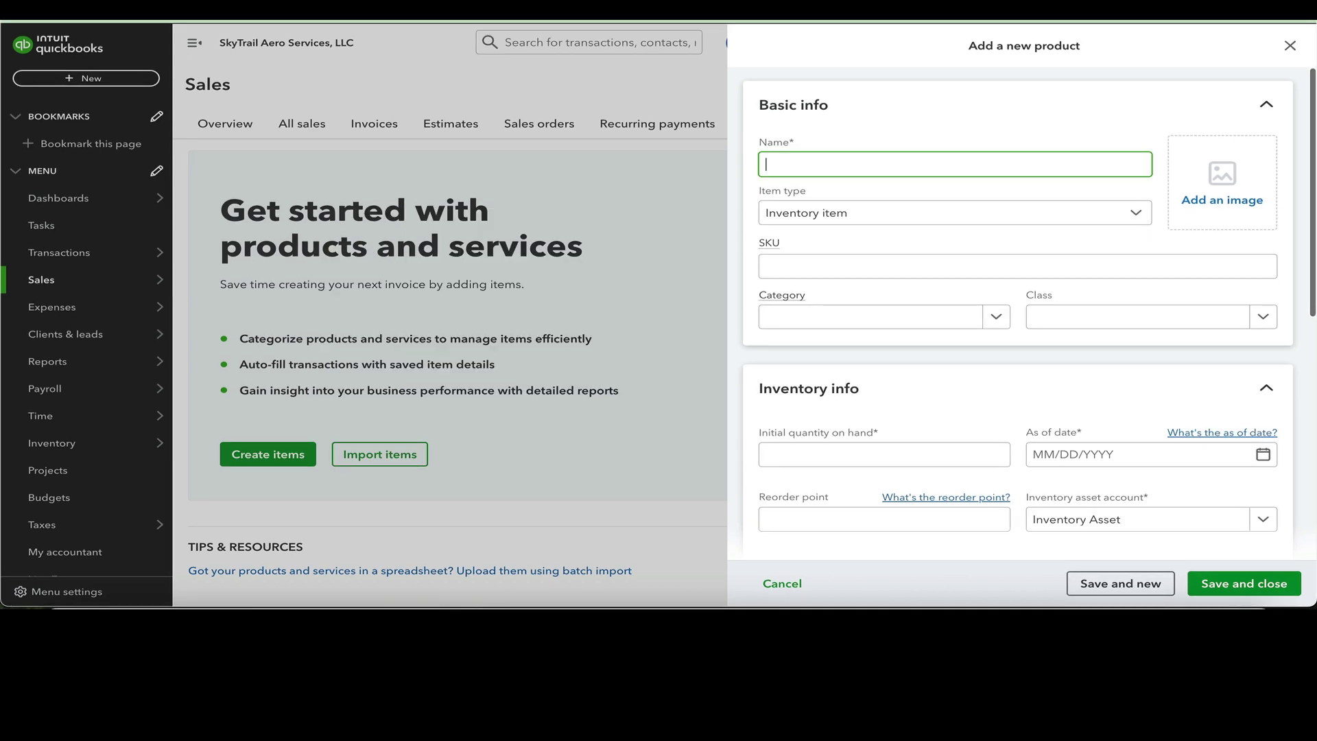
- Enter 'Tempest AA 48108-2 Oil Filter' as the item name
key(Tab)
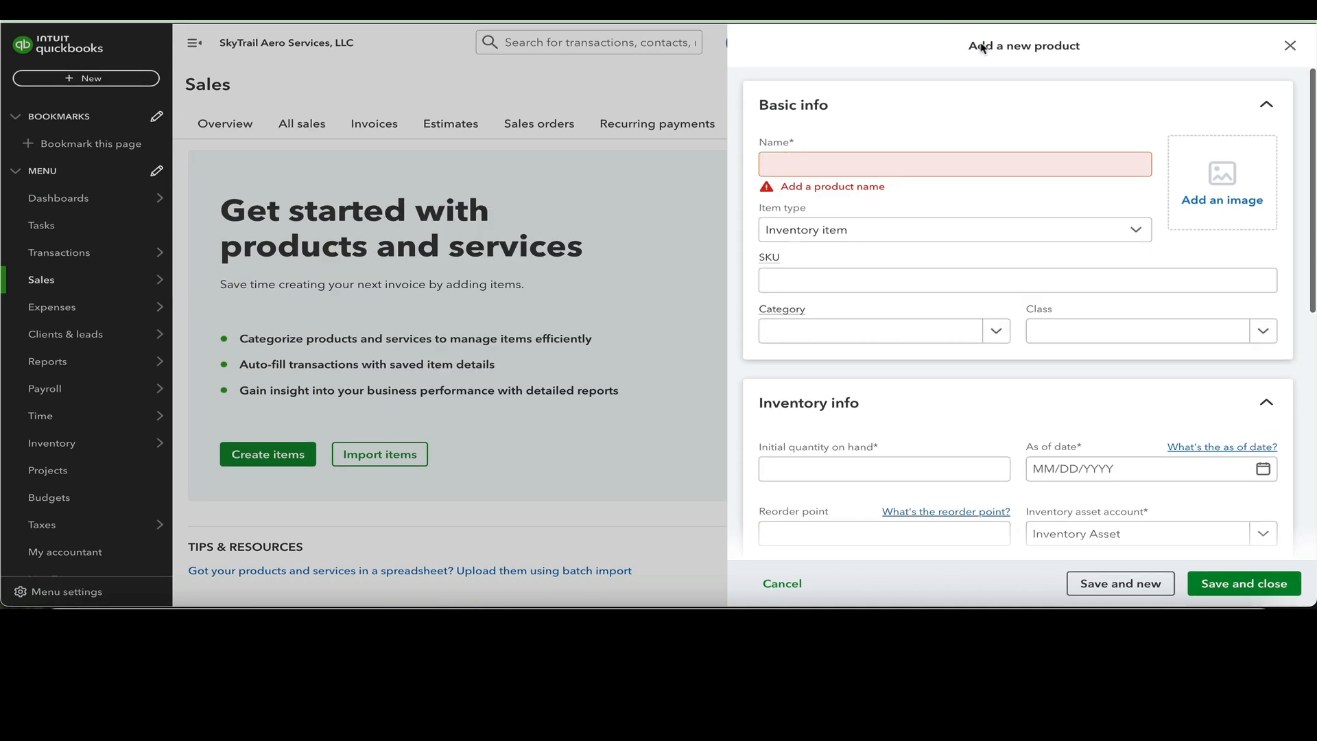
click(859, 173)
text(Te)
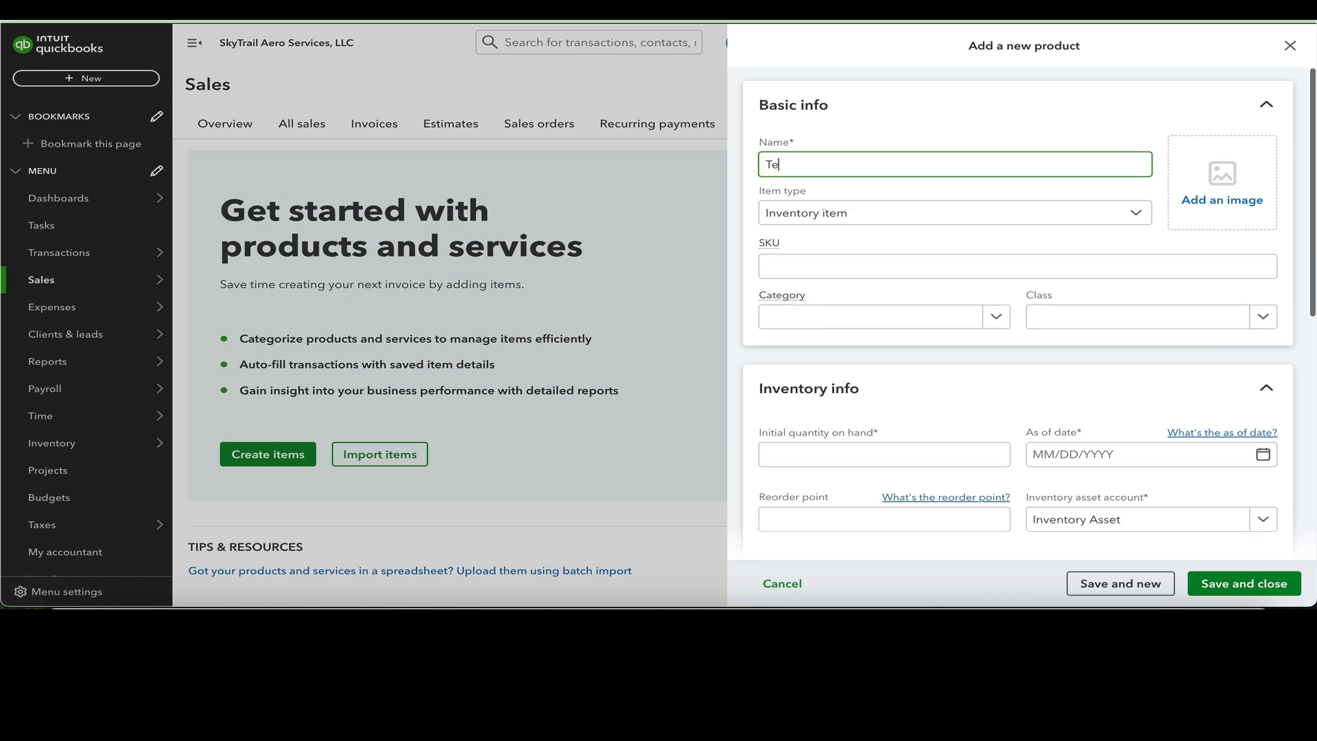
text(mpest AA 48)
text(108-2)
text( Oi)
text(l Filter)
click(871, 264)
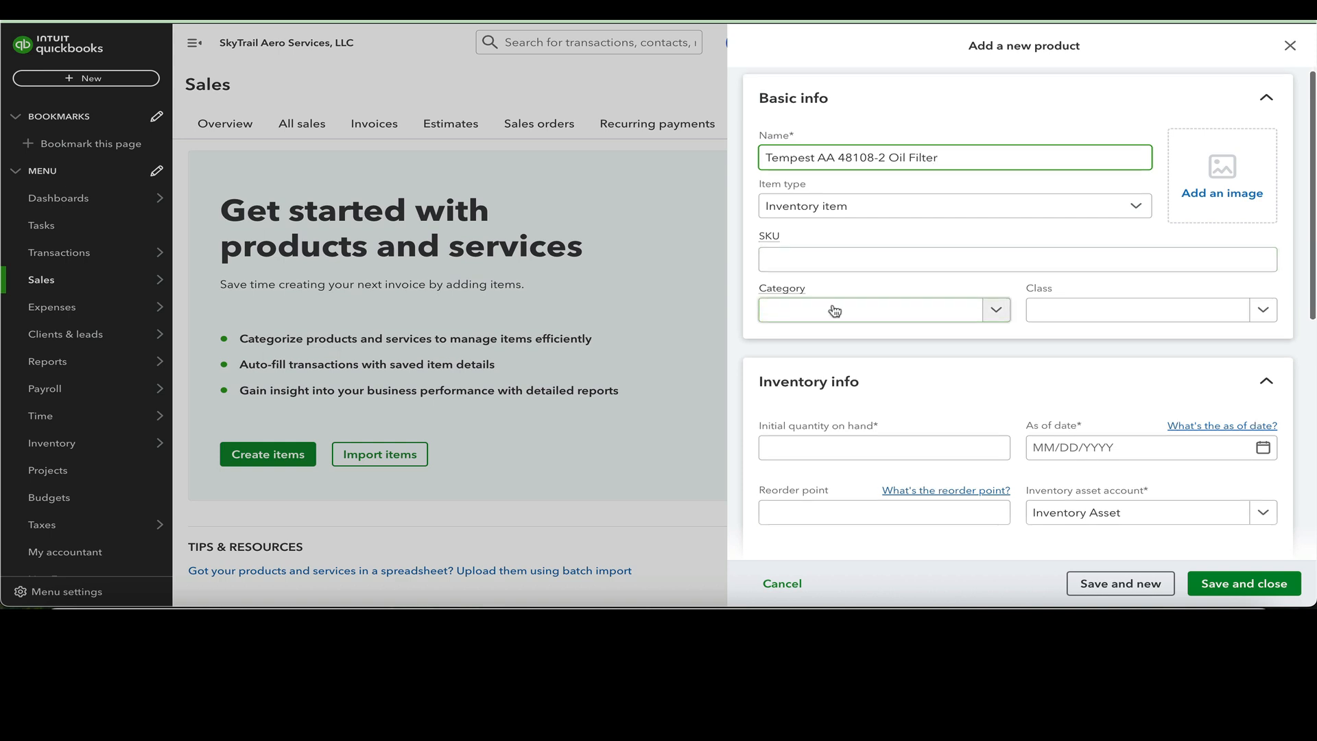
scroll(834, 304, down, 3)
scroll(834, 310, down, 1)
- Set initial quantity on hand 0 with an as-of date of January 1, 2025
click(800, 196)
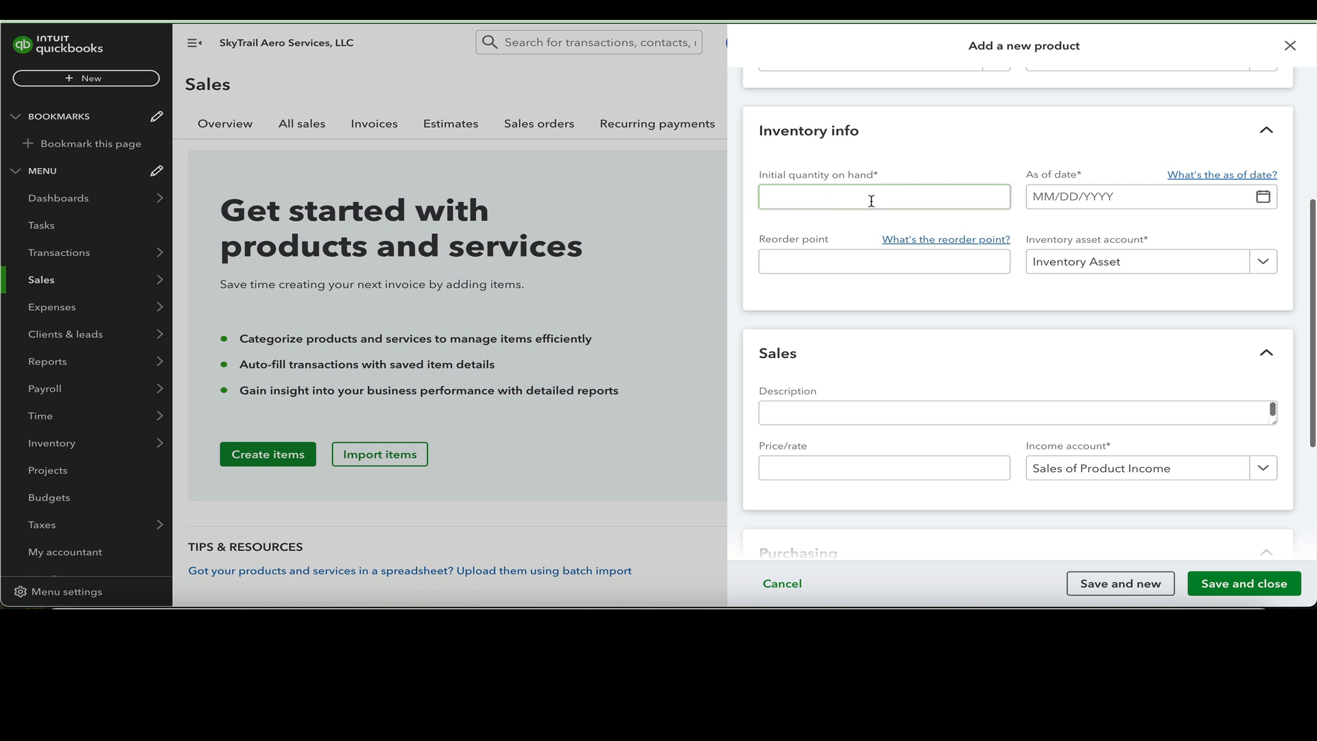
click(984, 199)
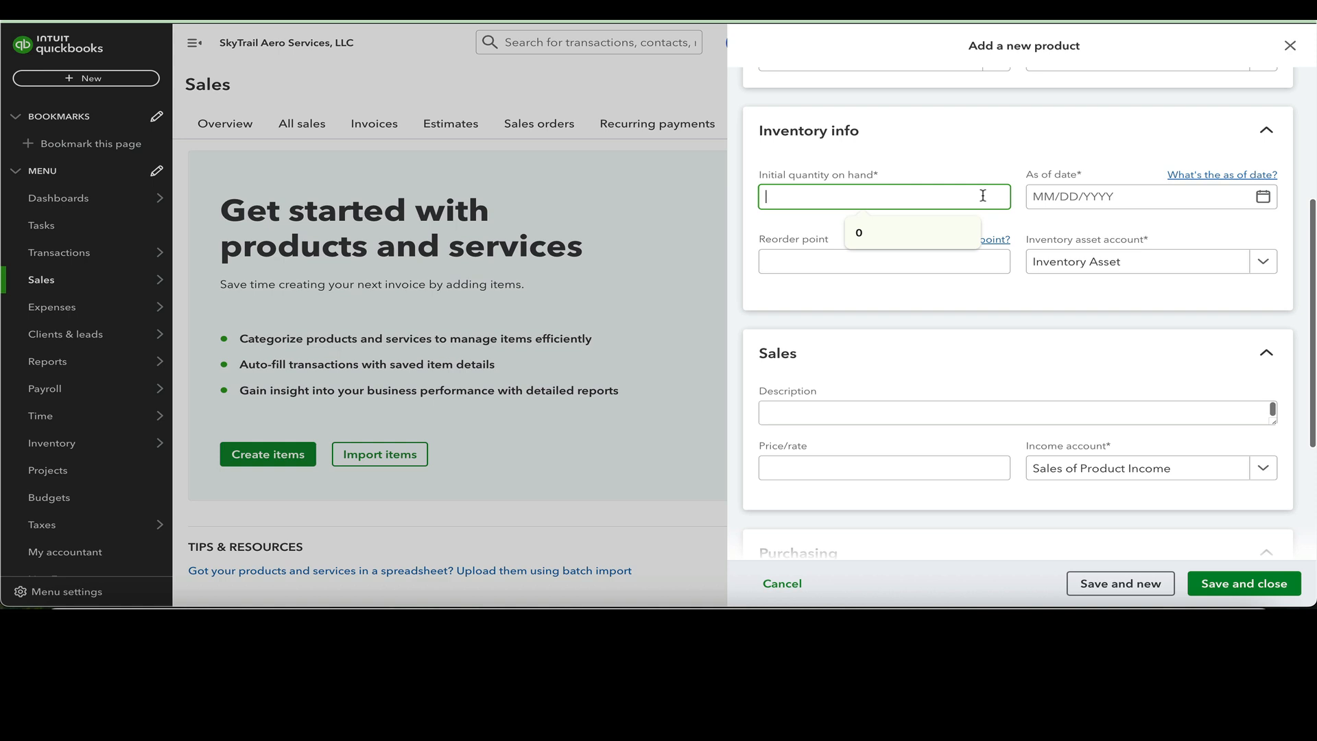
text(0)
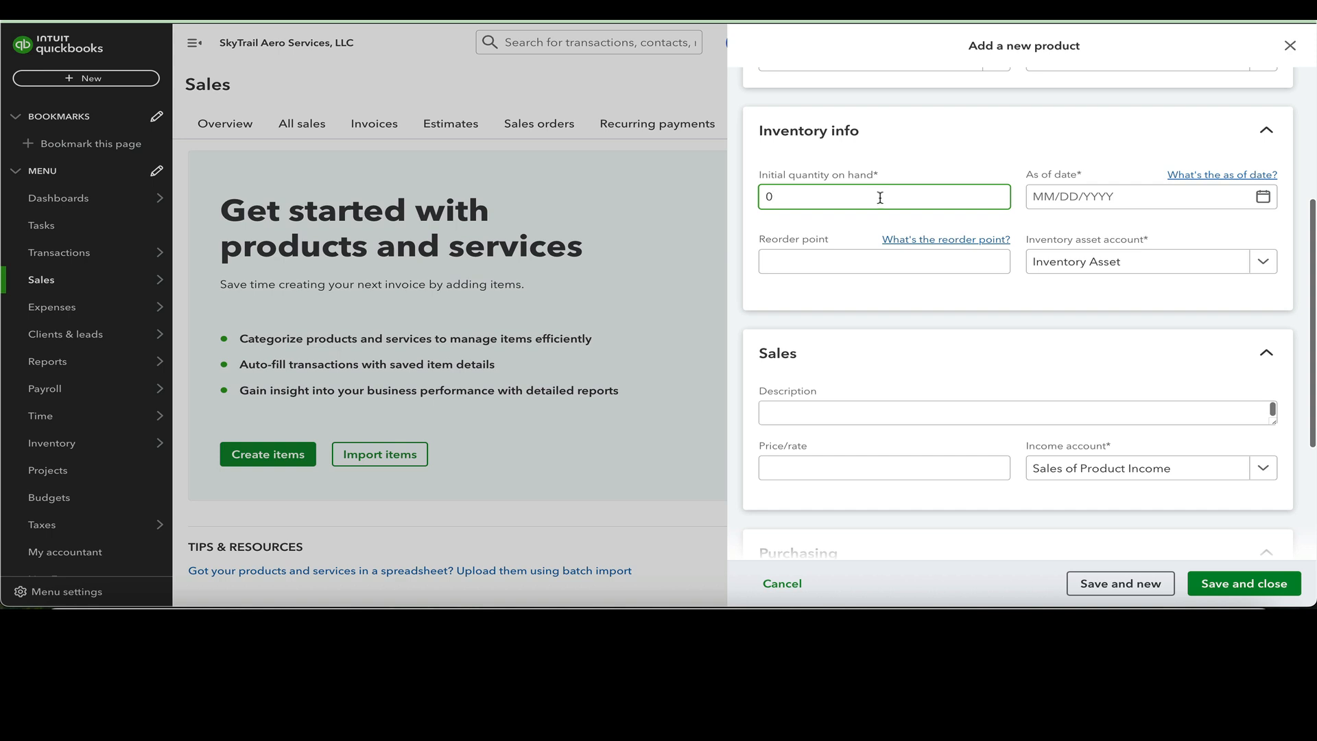
click(1263, 197)
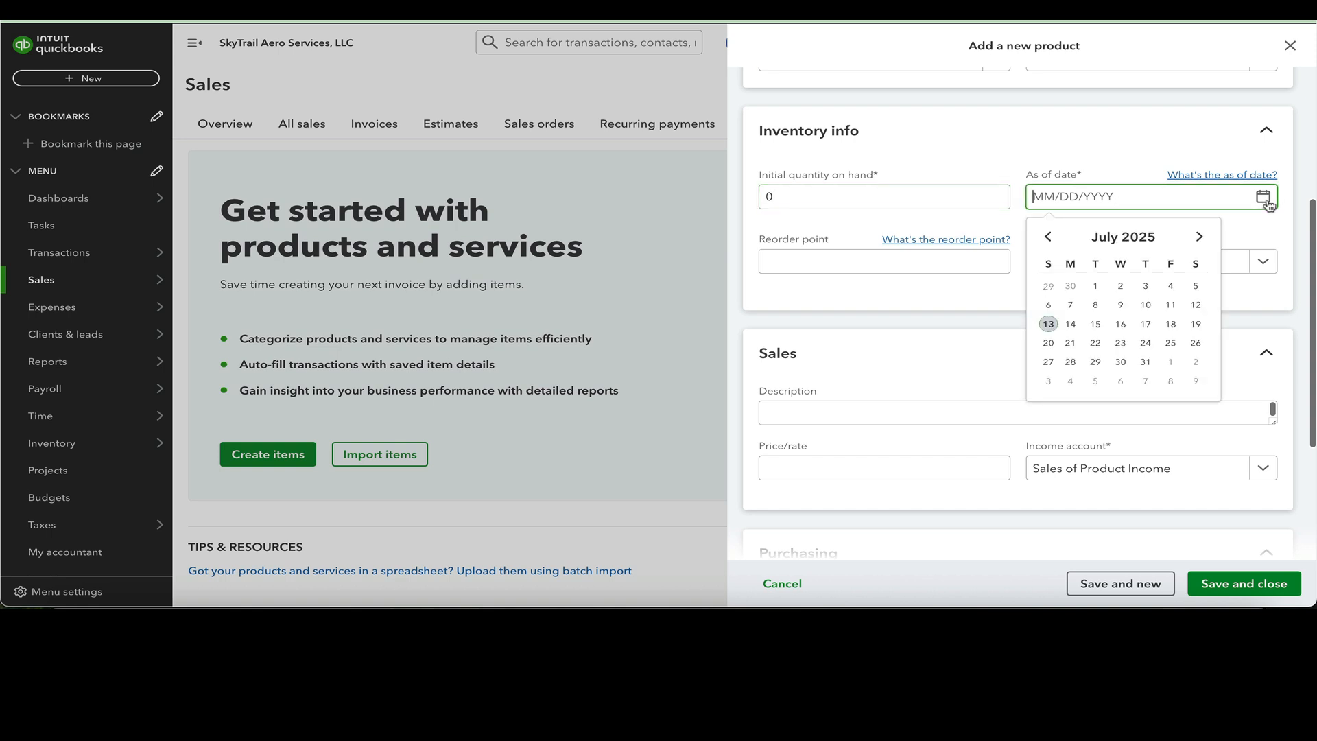
click(1050, 238)
click(1049, 238)
click(1049, 237)
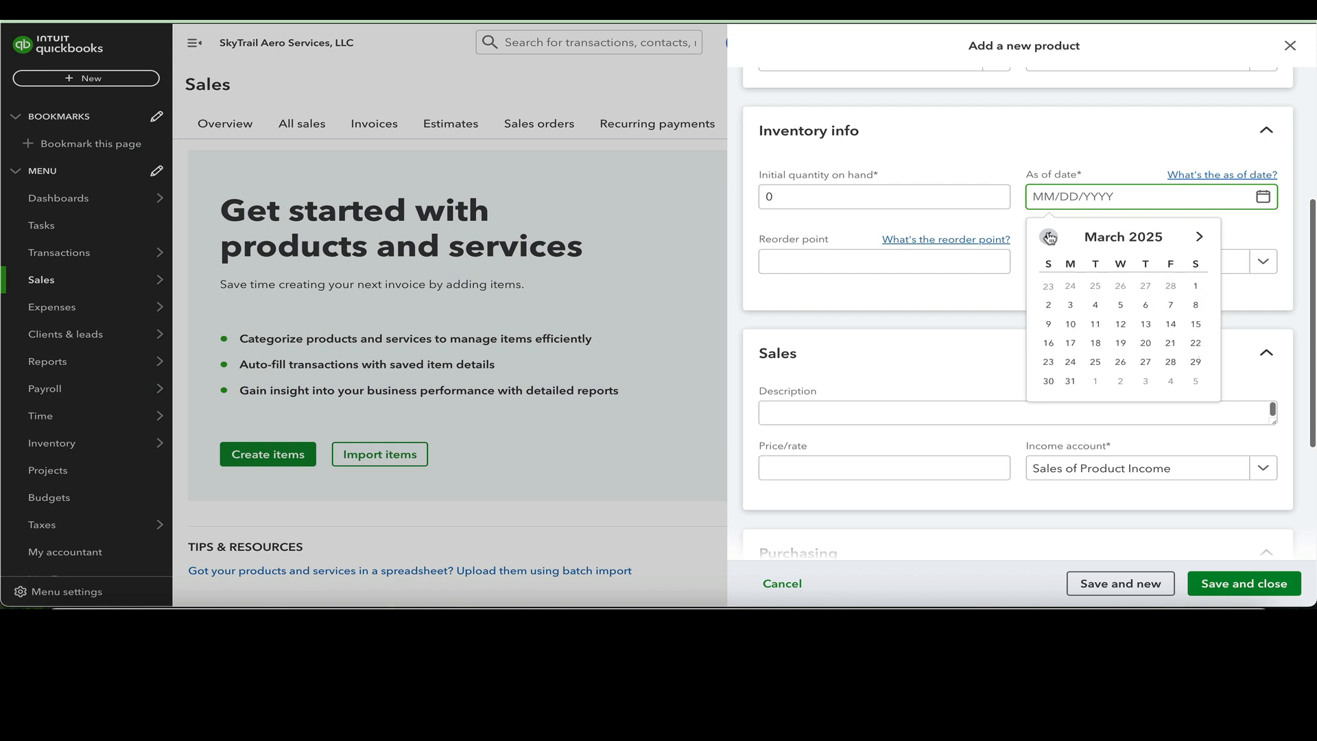
click(1049, 238)
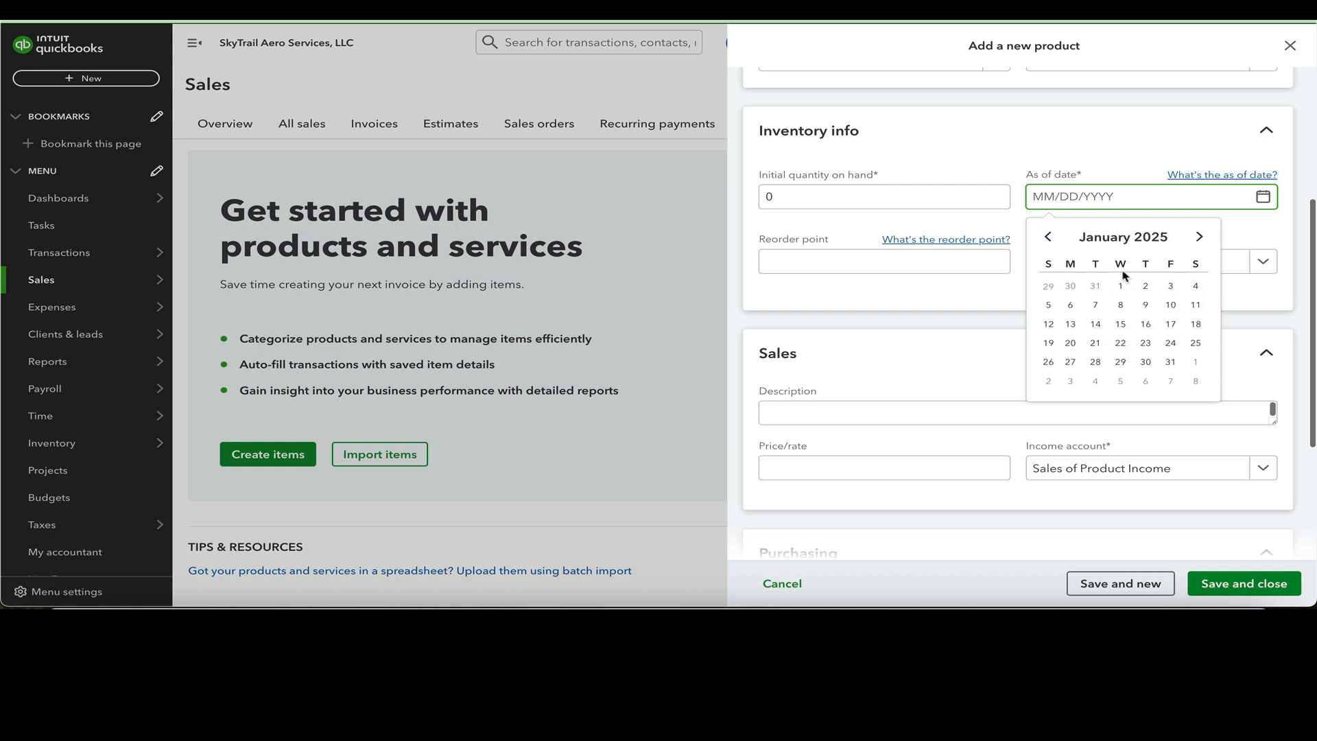
click(1121, 286)
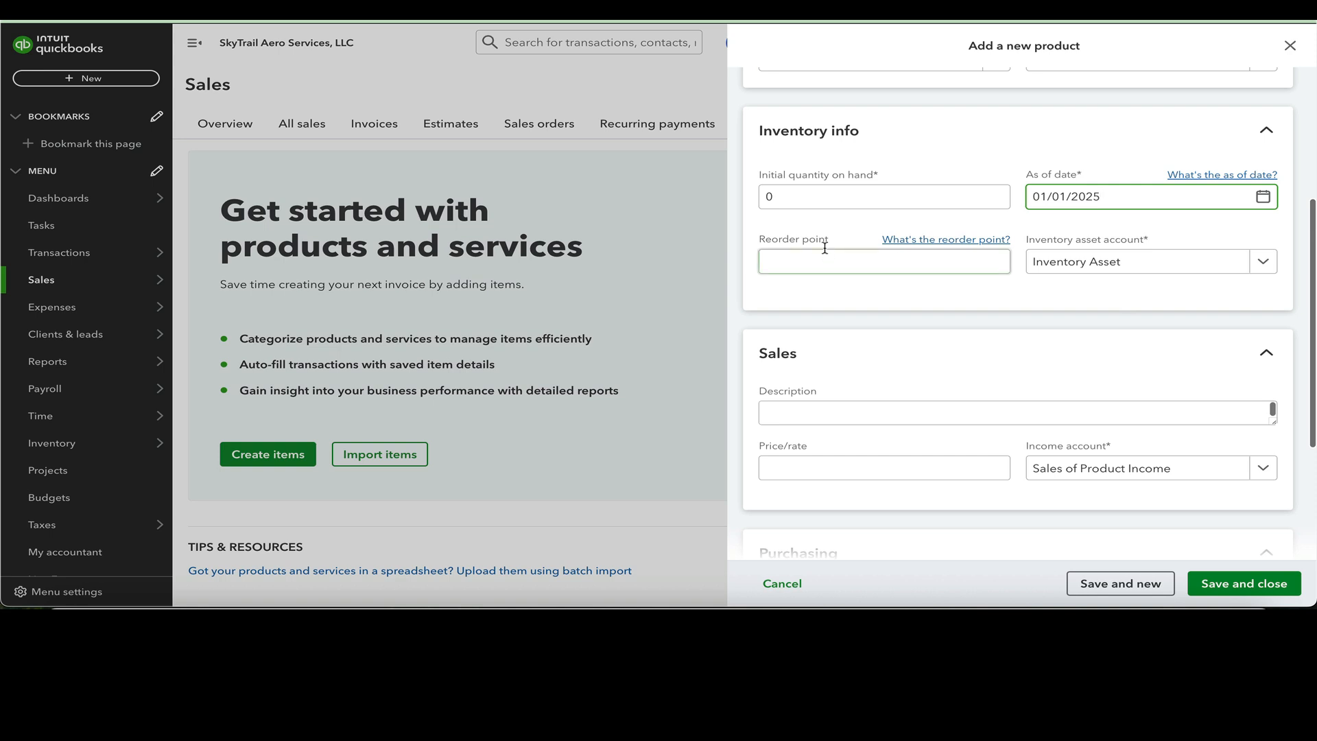
- Set the reorder point to 2
click(932, 262)
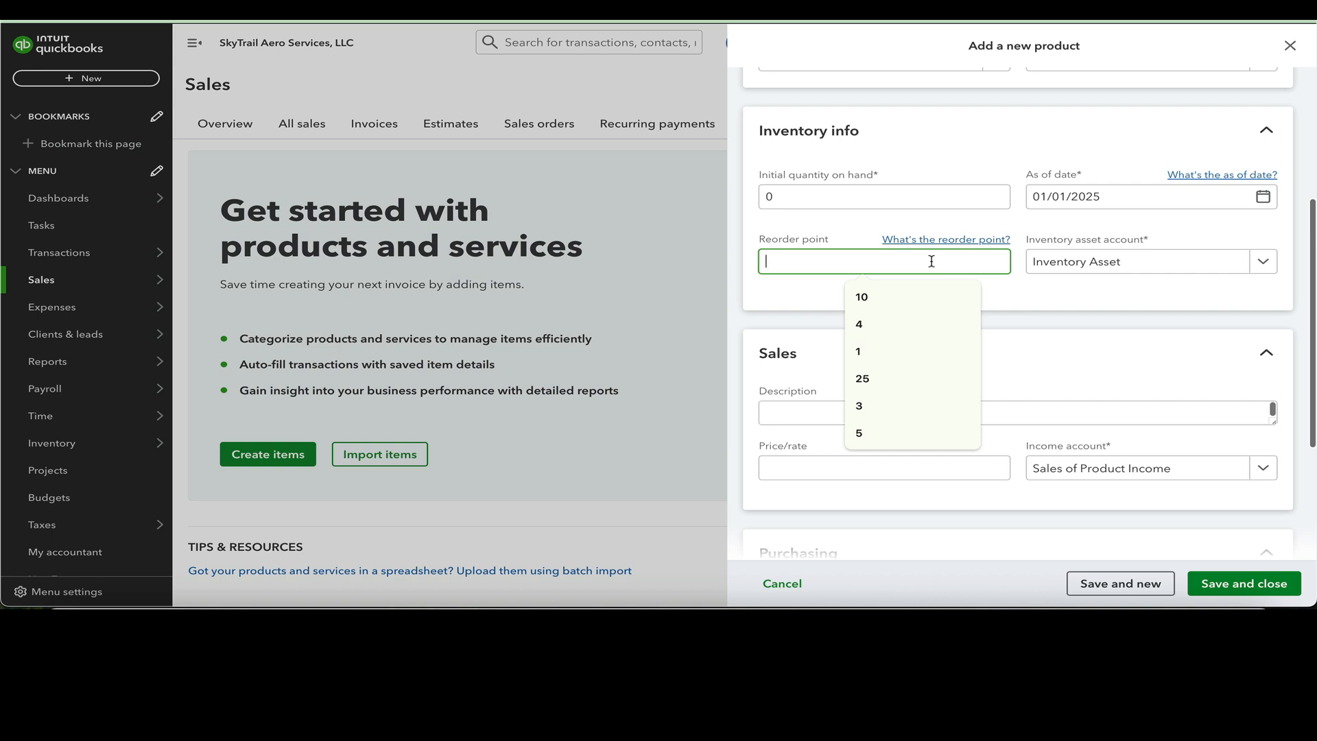
text(2)
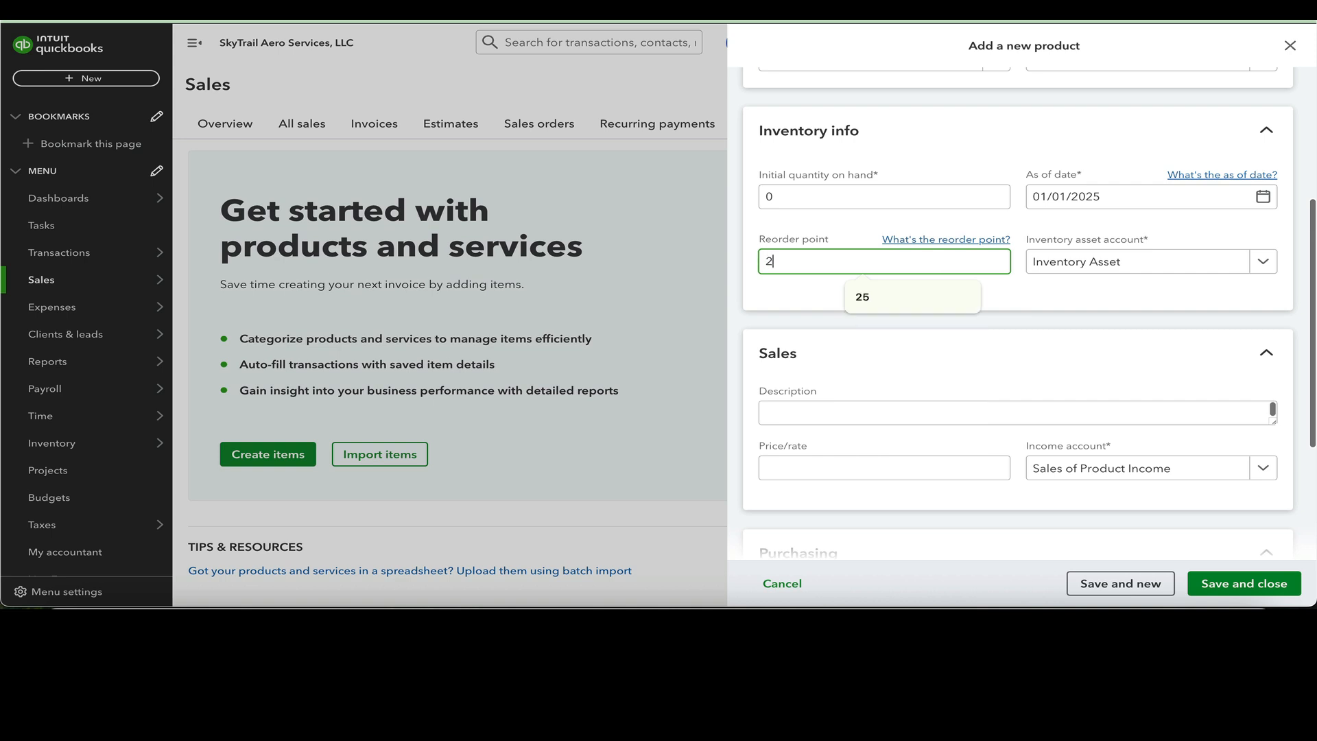
click(850, 240)
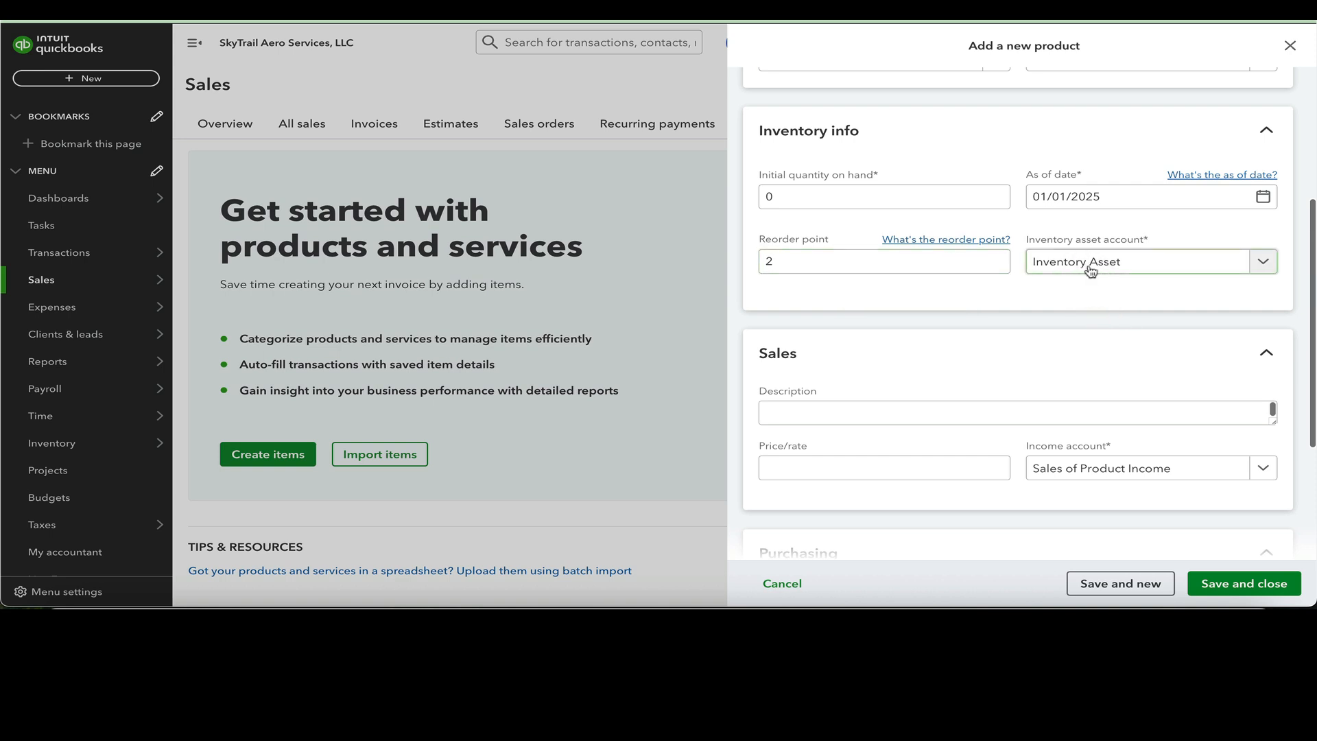
scroll(998, 308, down, 3)
scroll(998, 309, down, 2)
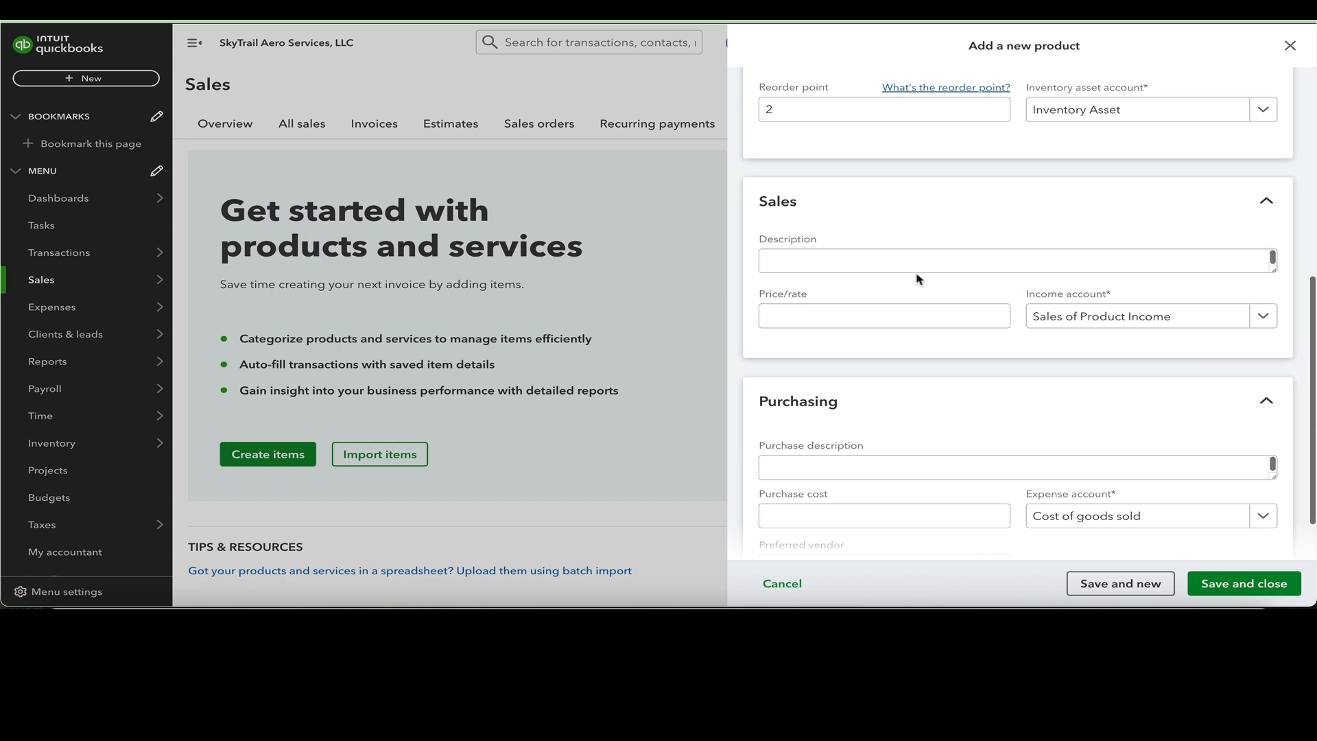
- Copy the item name into the Sales description field
click(864, 260)
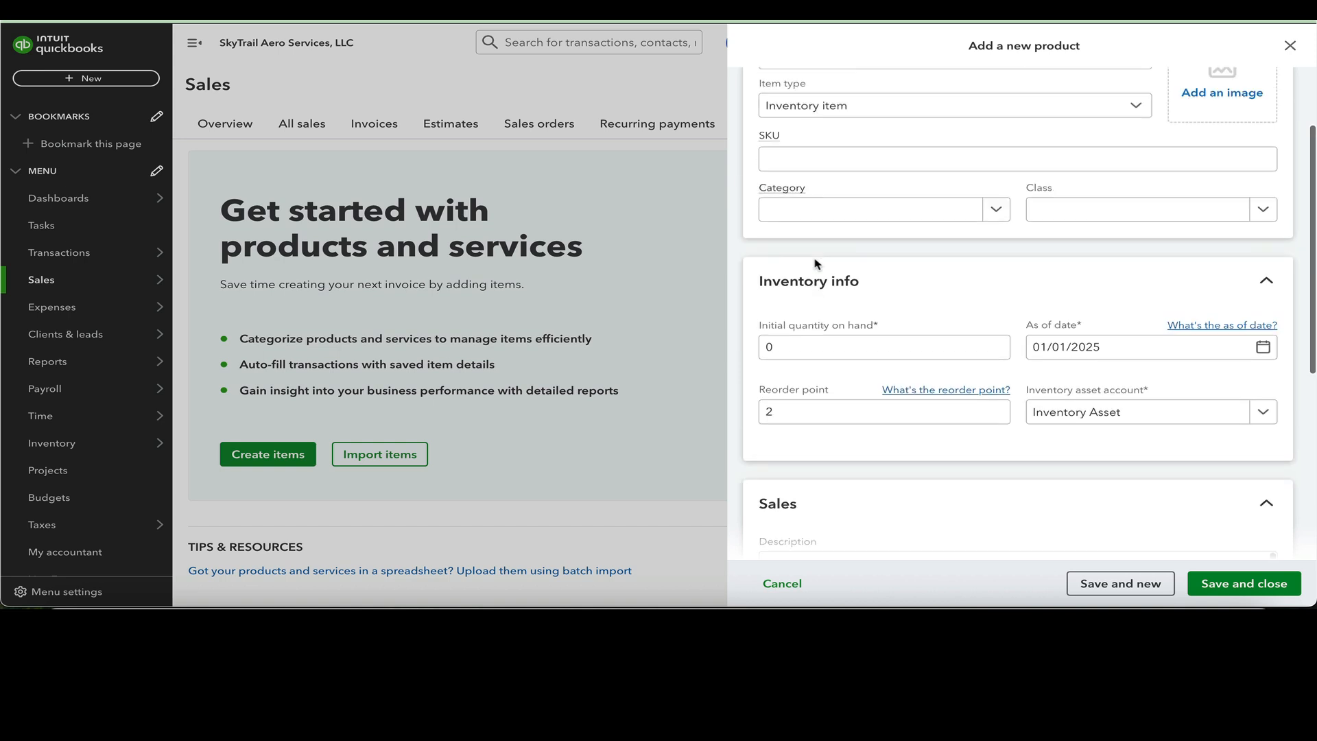
scroll(810, 265, up, 5)
drag(939, 164, 775, 158)
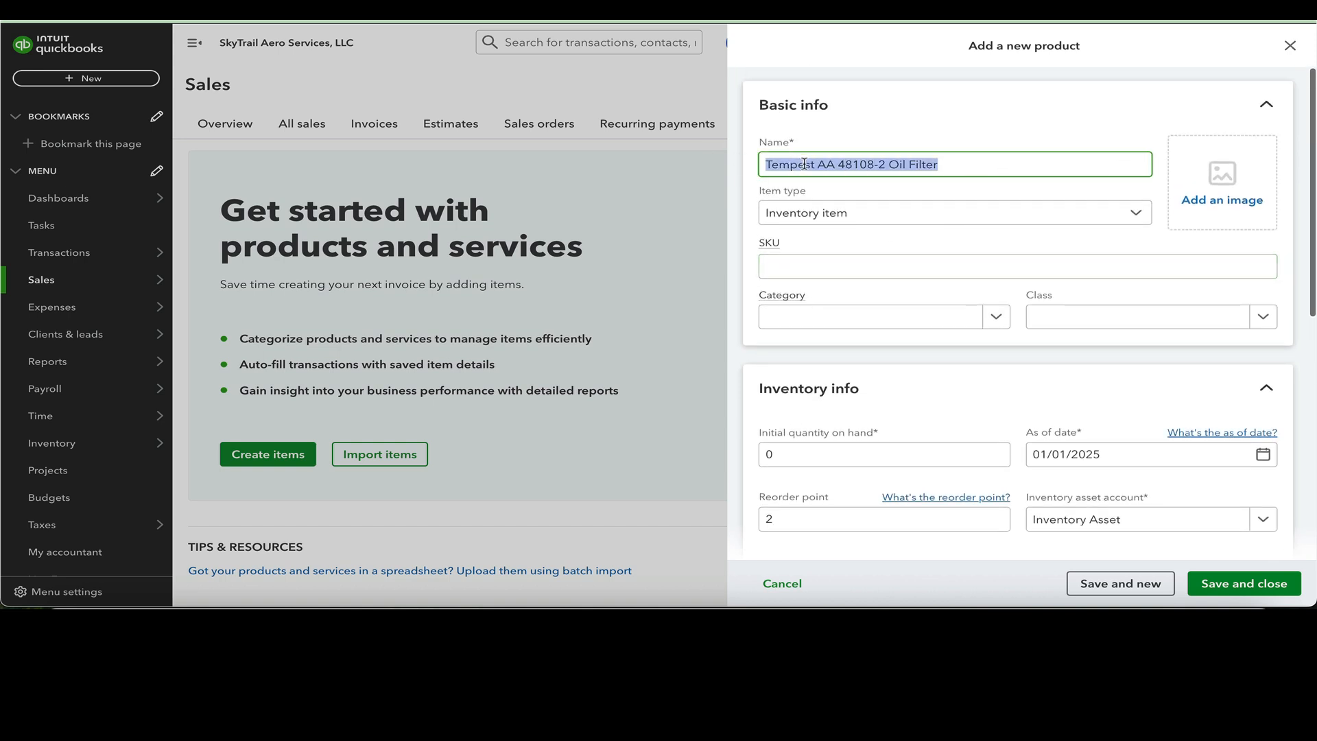
right_click(803, 162)
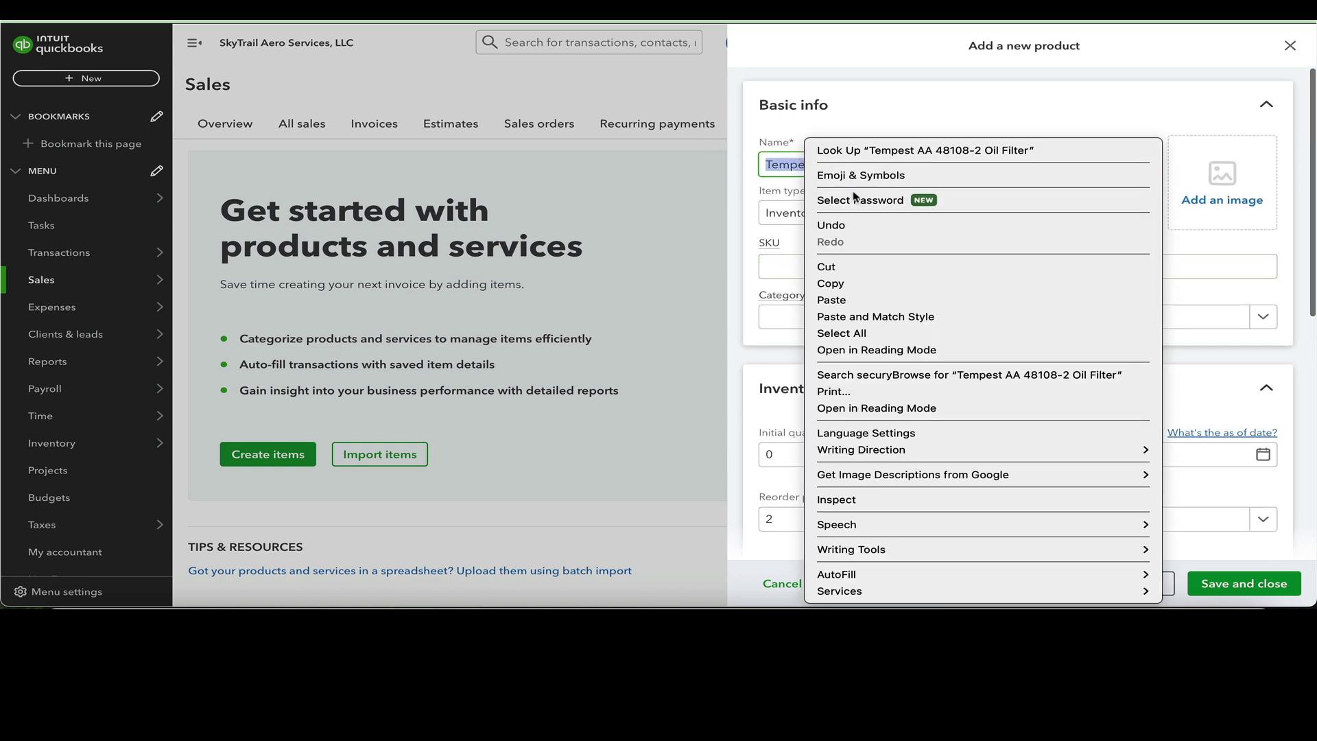
click(854, 284)
scroll(847, 246, down, 1)
scroll(847, 248, down, 4)
click(824, 301)
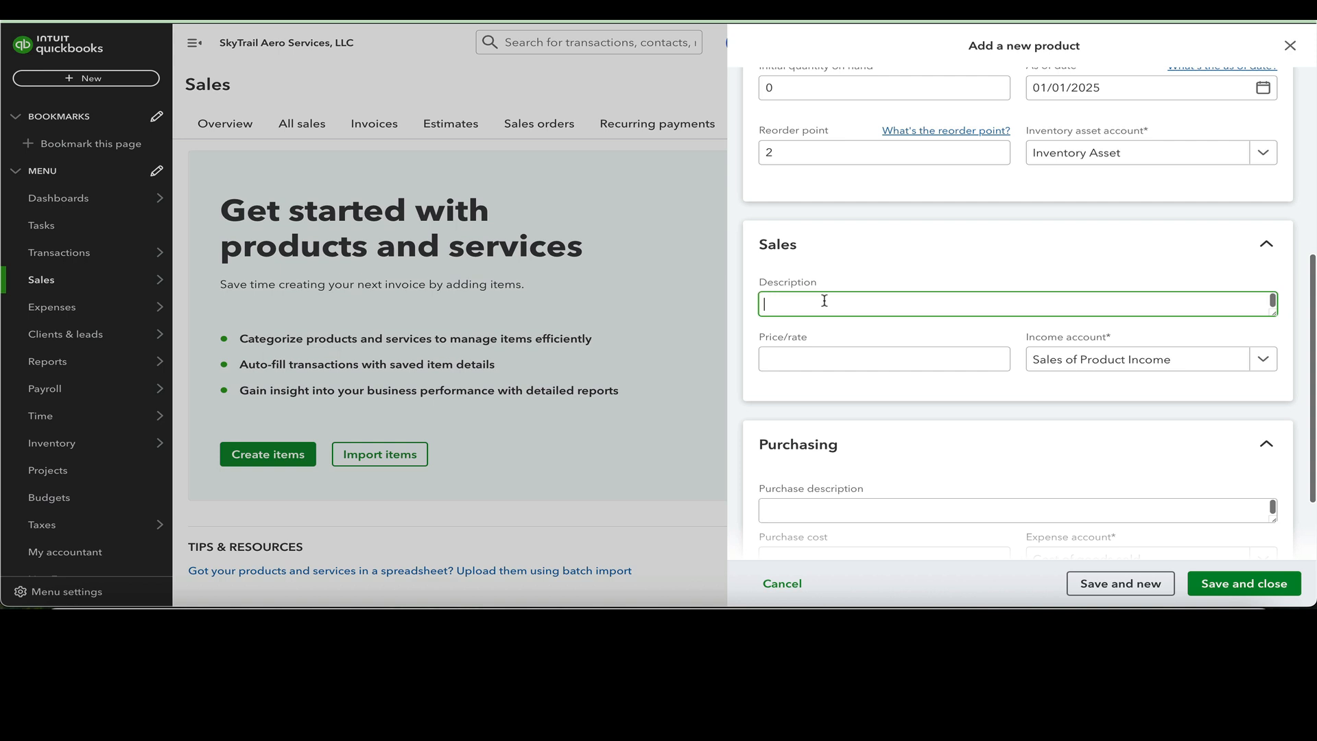
key(ctrl+v)
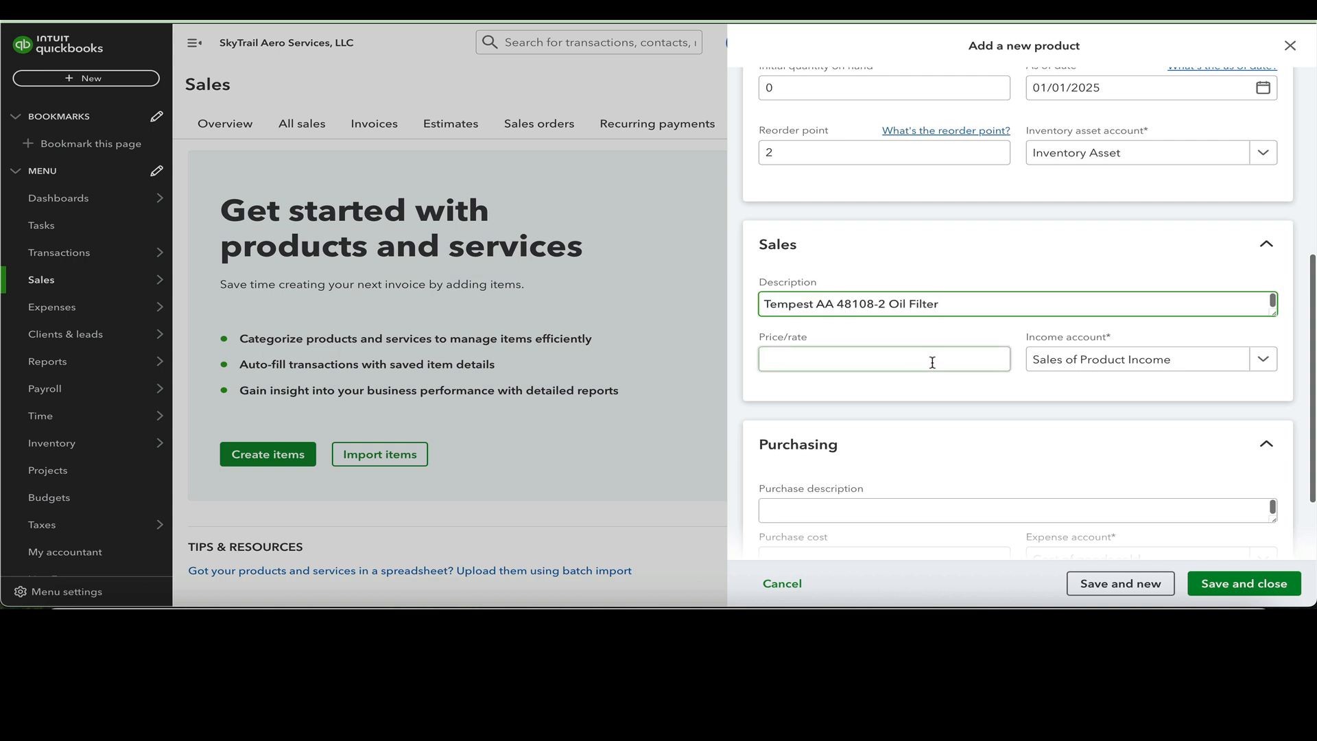
- Set the sales price to 65.00
click(931, 362)
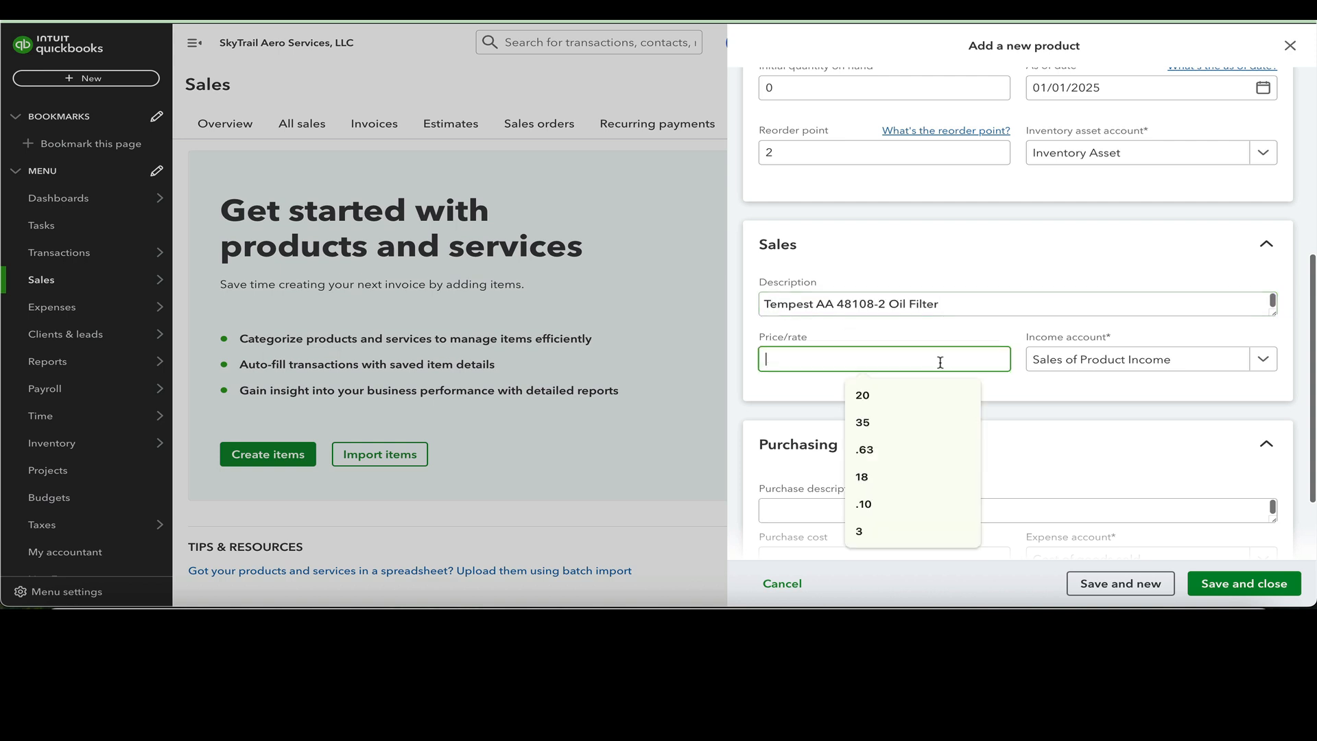
text(65.00)
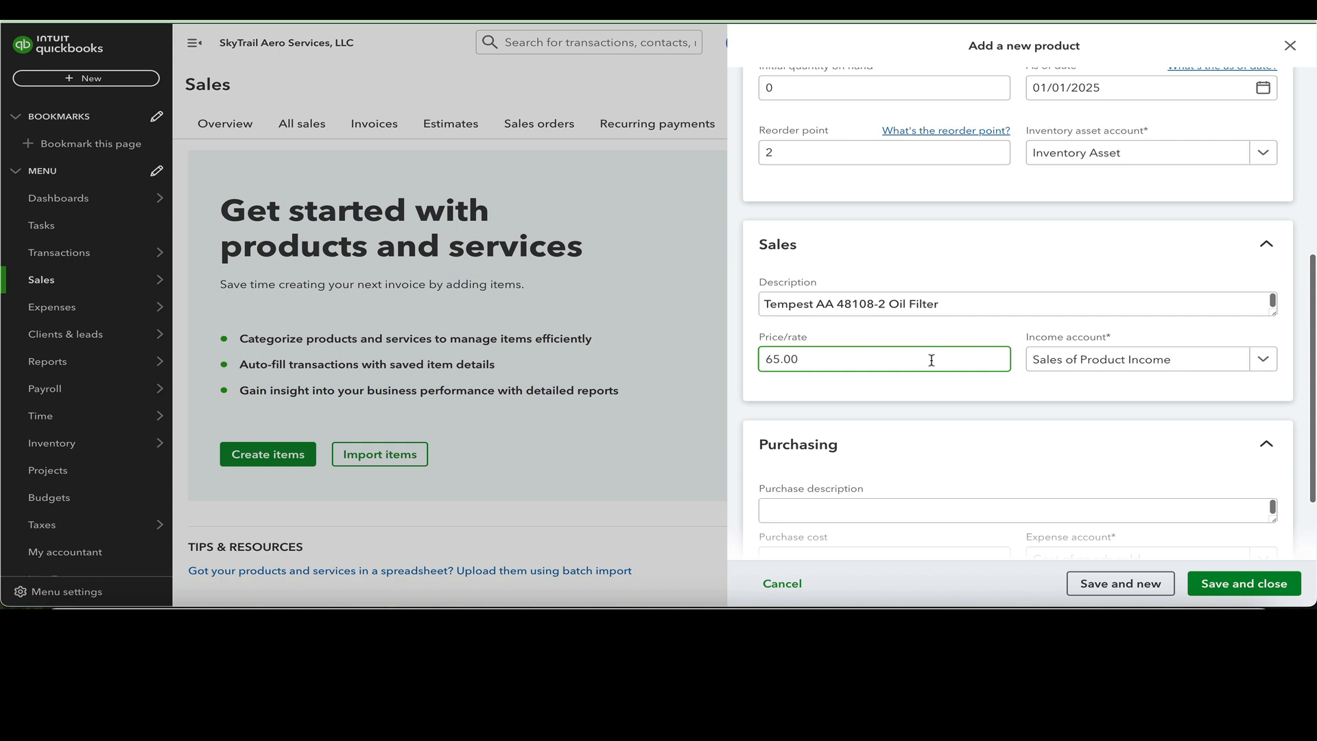
click(985, 339)
scroll(984, 391, down, 2)
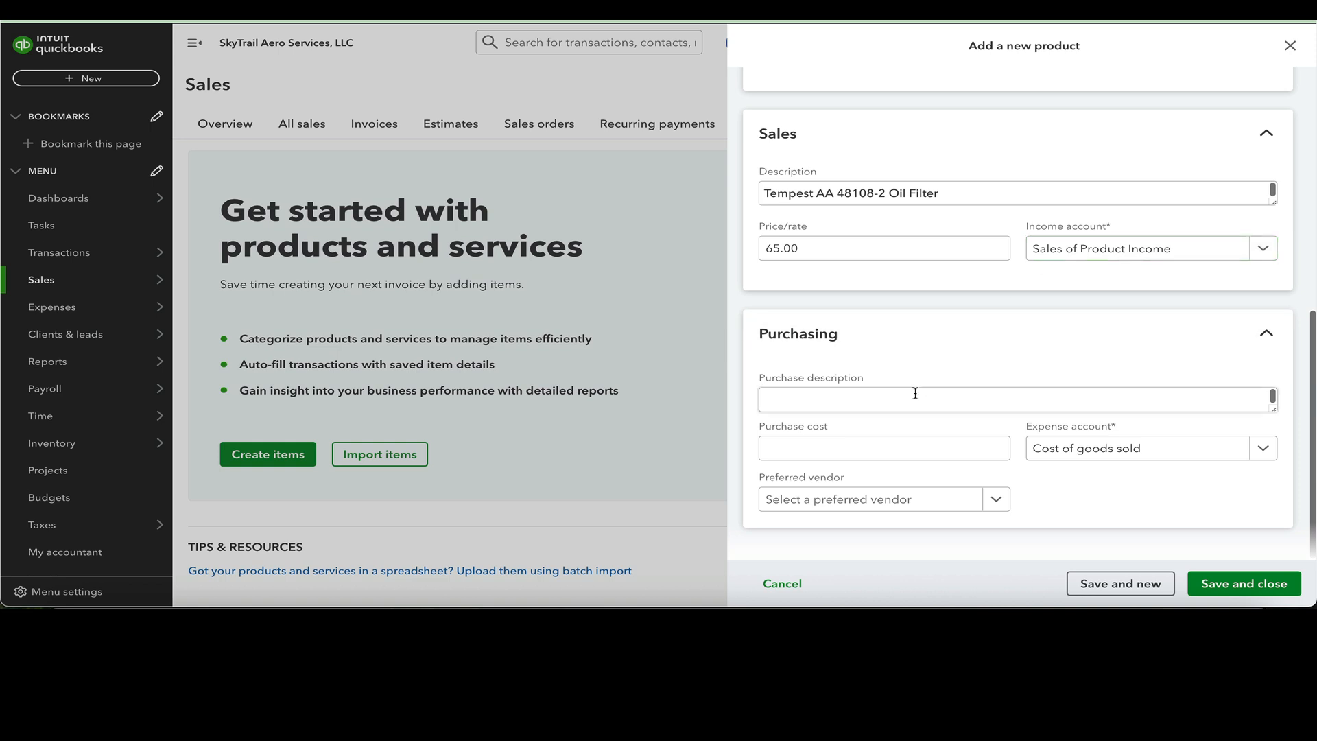
- Paste the name as purchase description and enter a 50.00 purchase cost
click(853, 402)
key(ctrl+v)
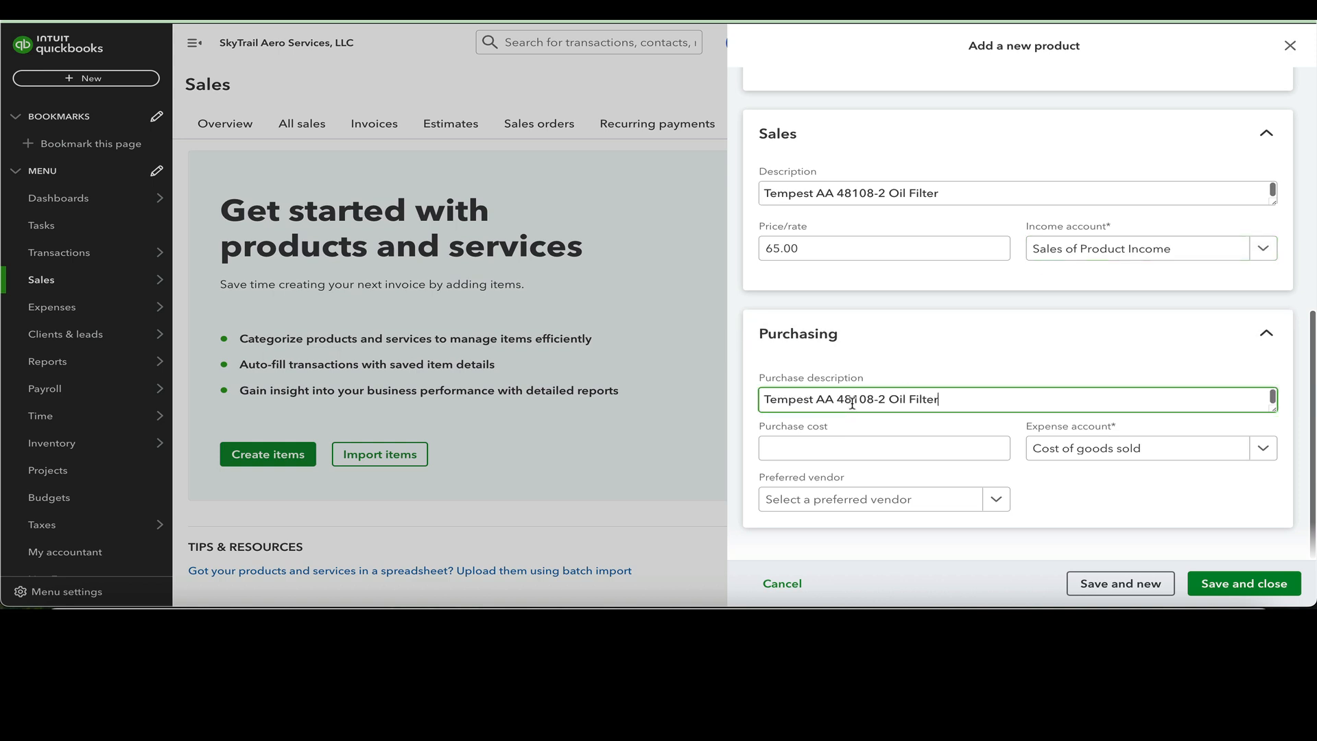
click(863, 450)
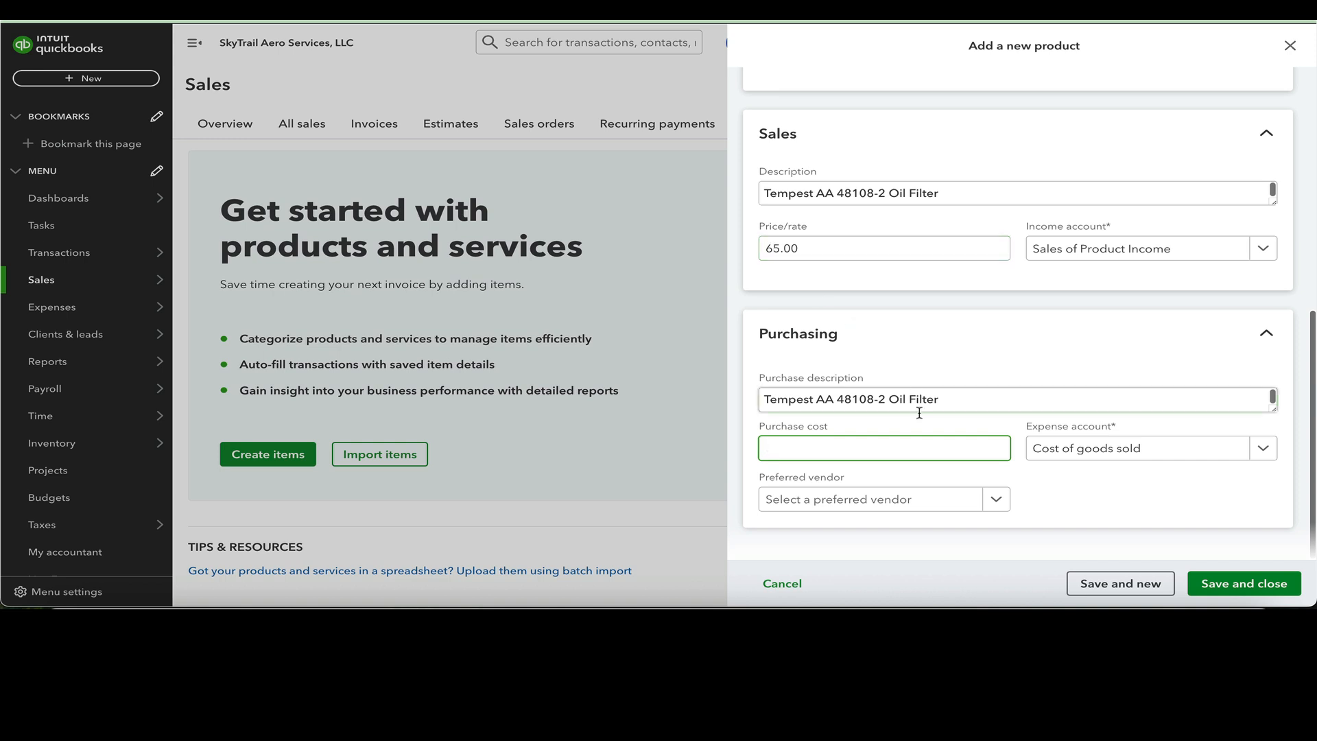
text(50)
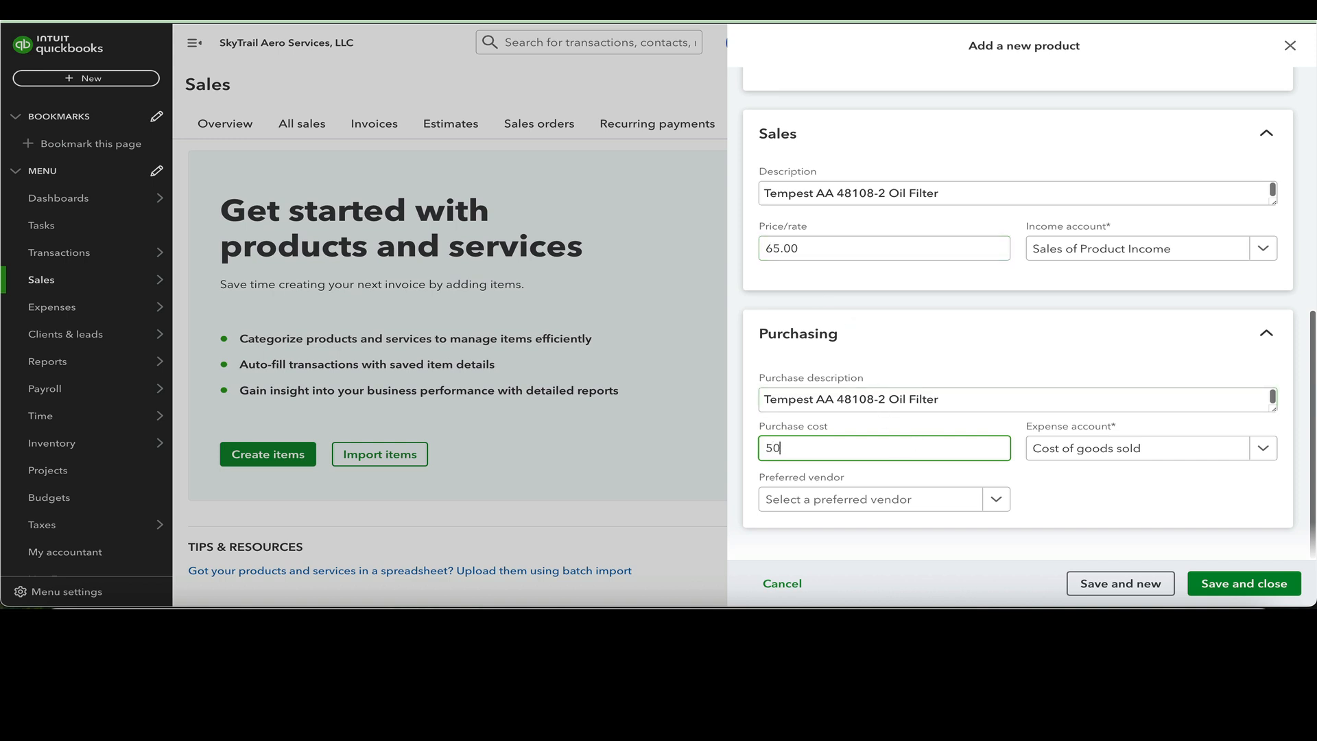
text(.00)
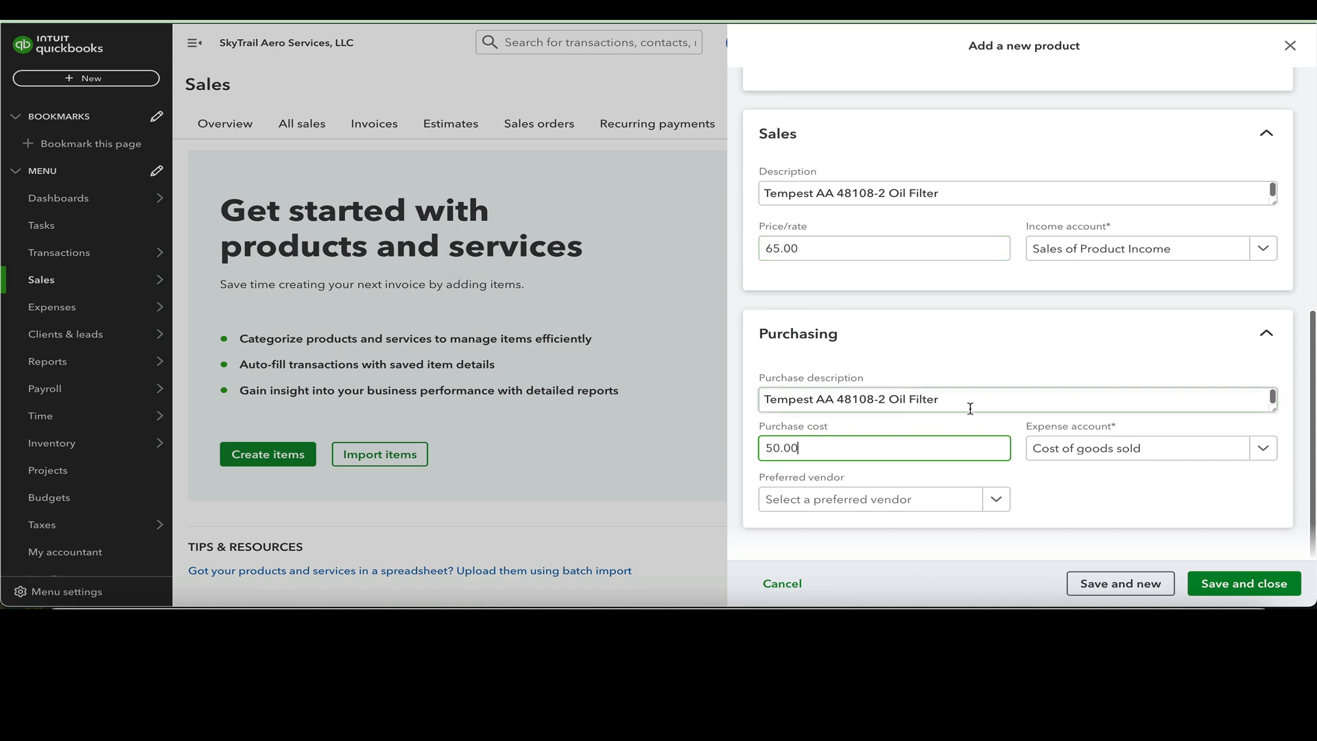
click(957, 452)
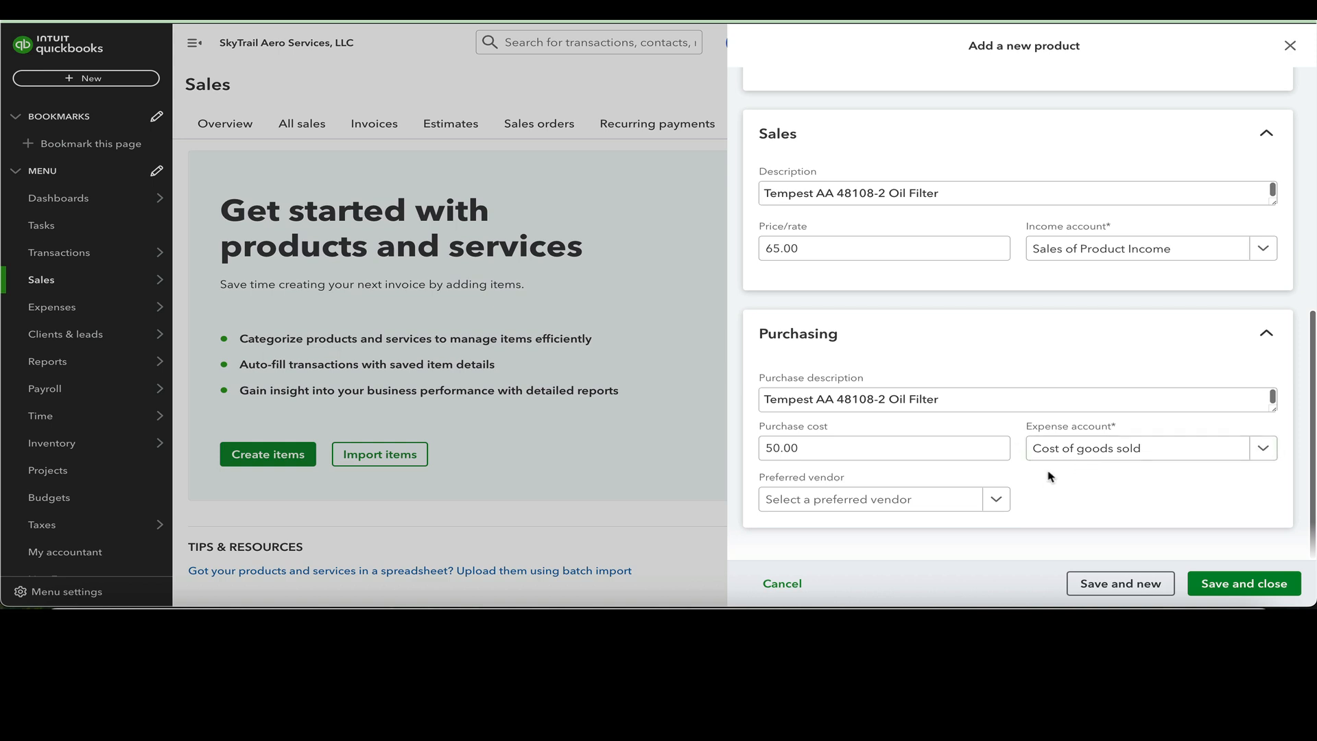
- Add new preferred vendor Aviation Parts Depot, then save and close the item
click(997, 498)
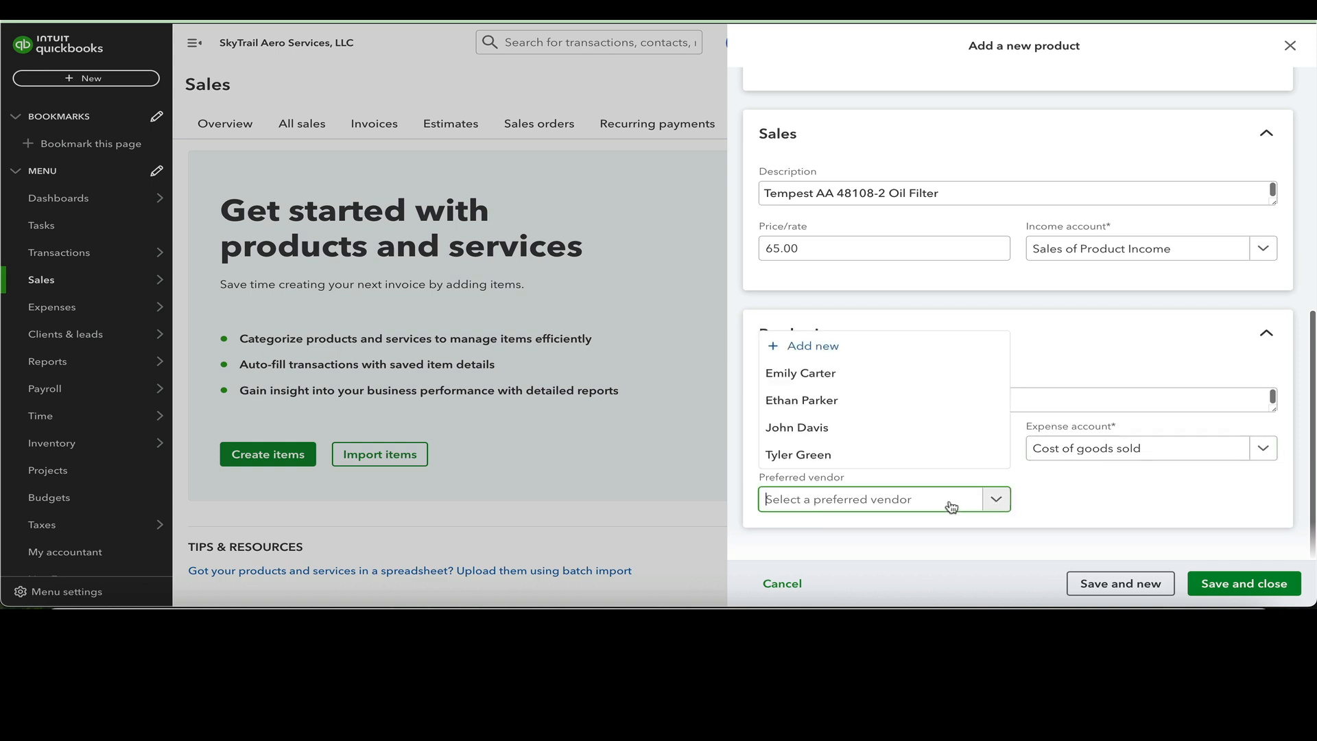
text(Avi)
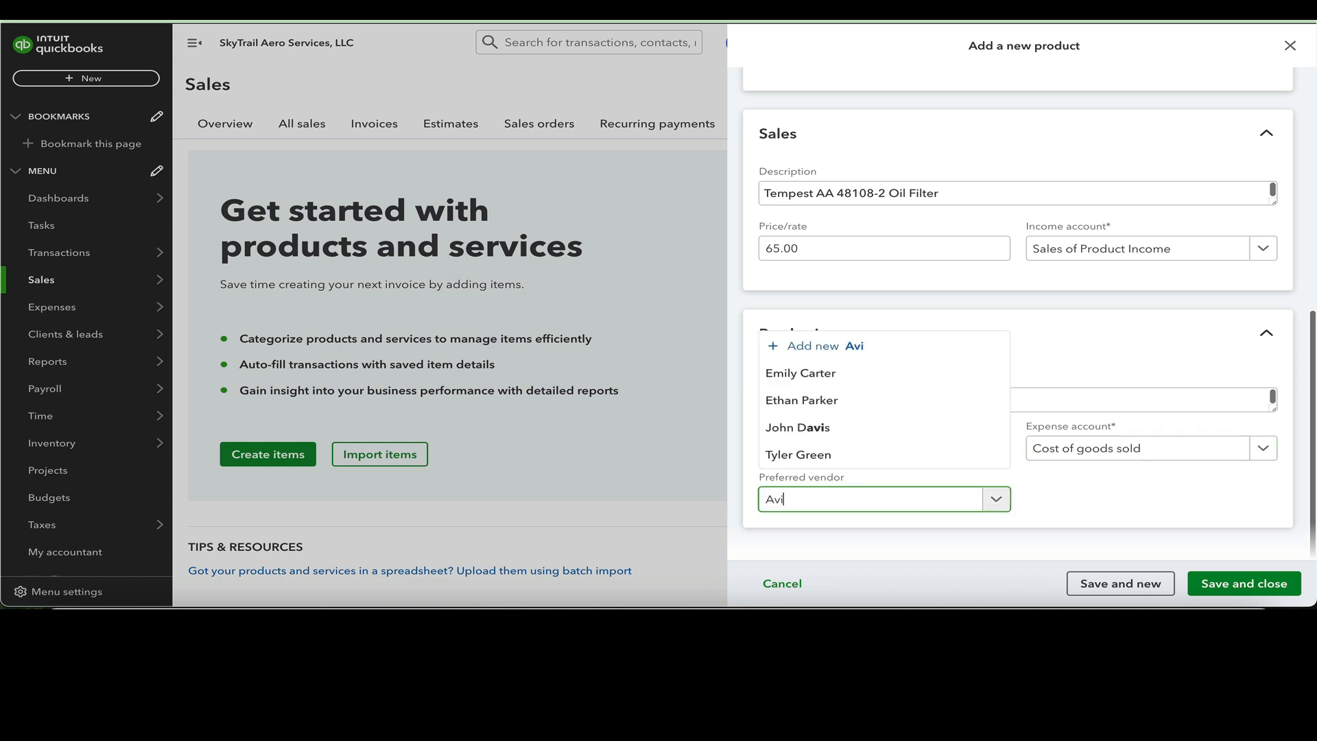
text(ation Parts Depot)
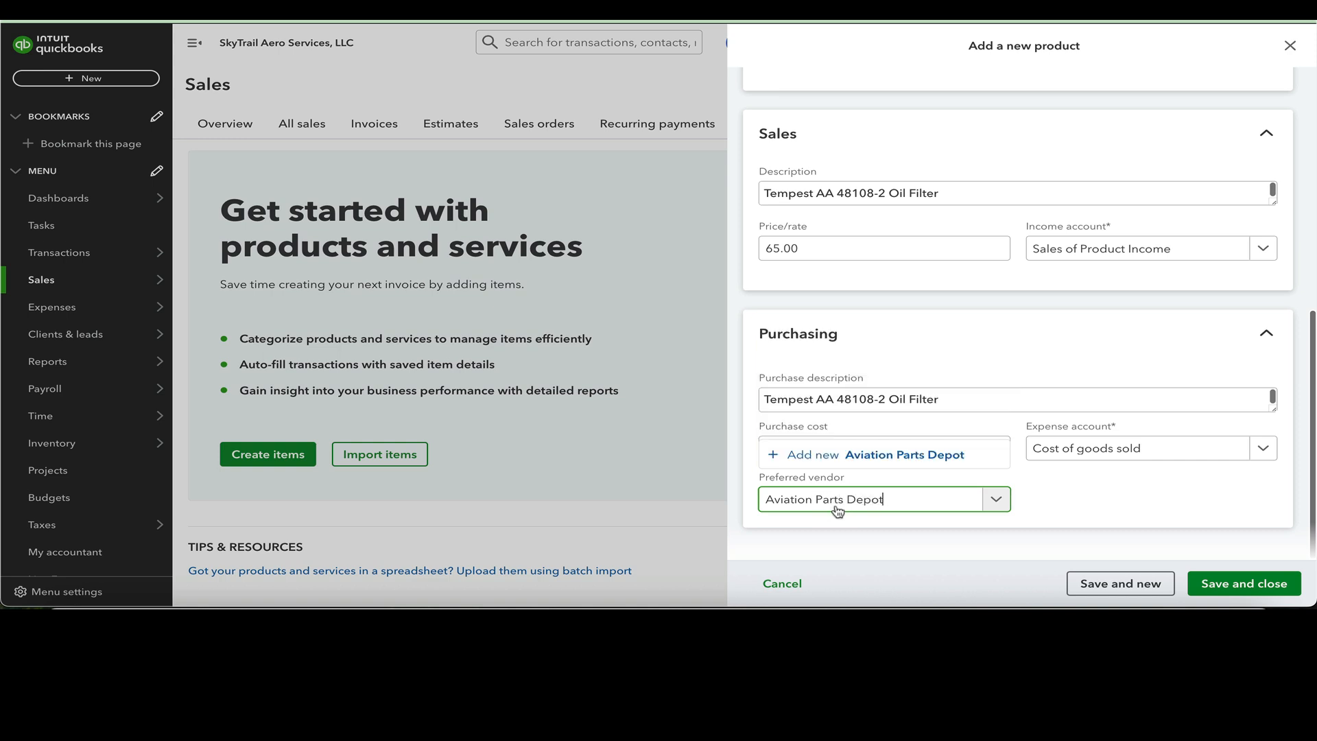
click(826, 454)
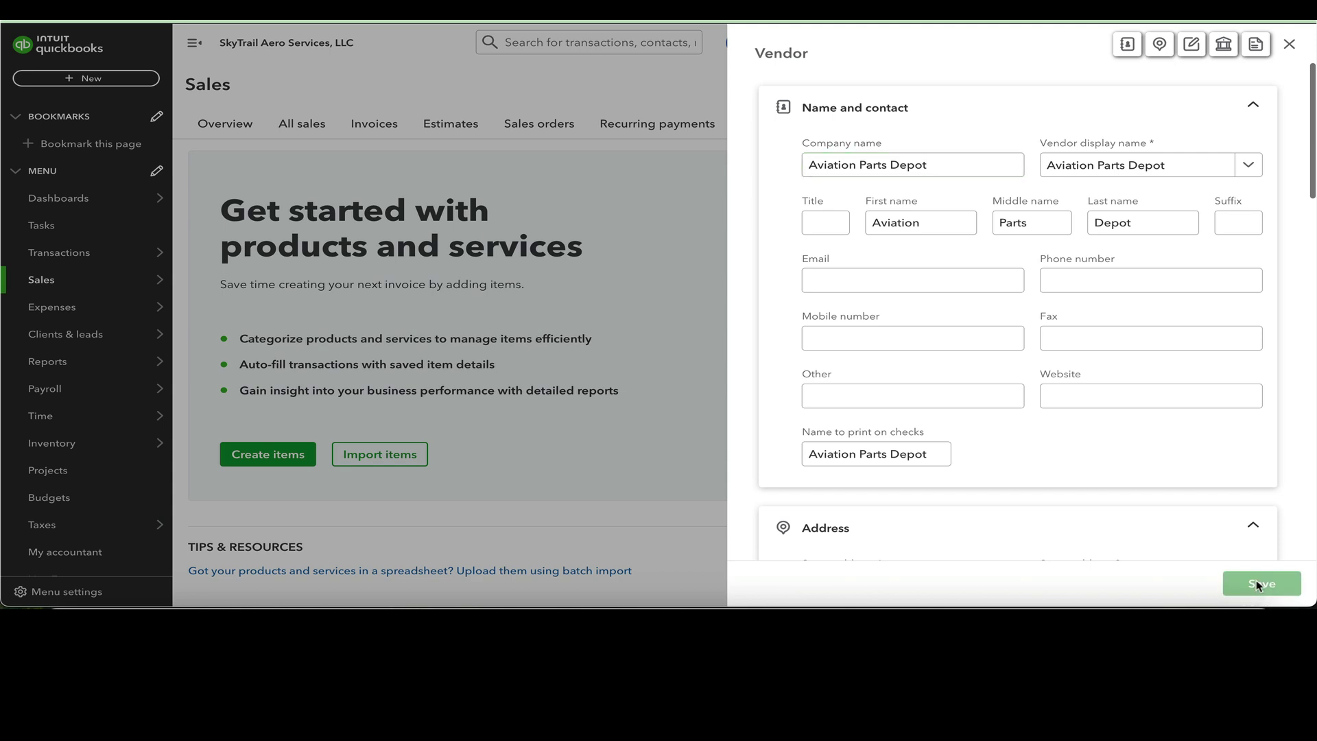
click(1260, 585)
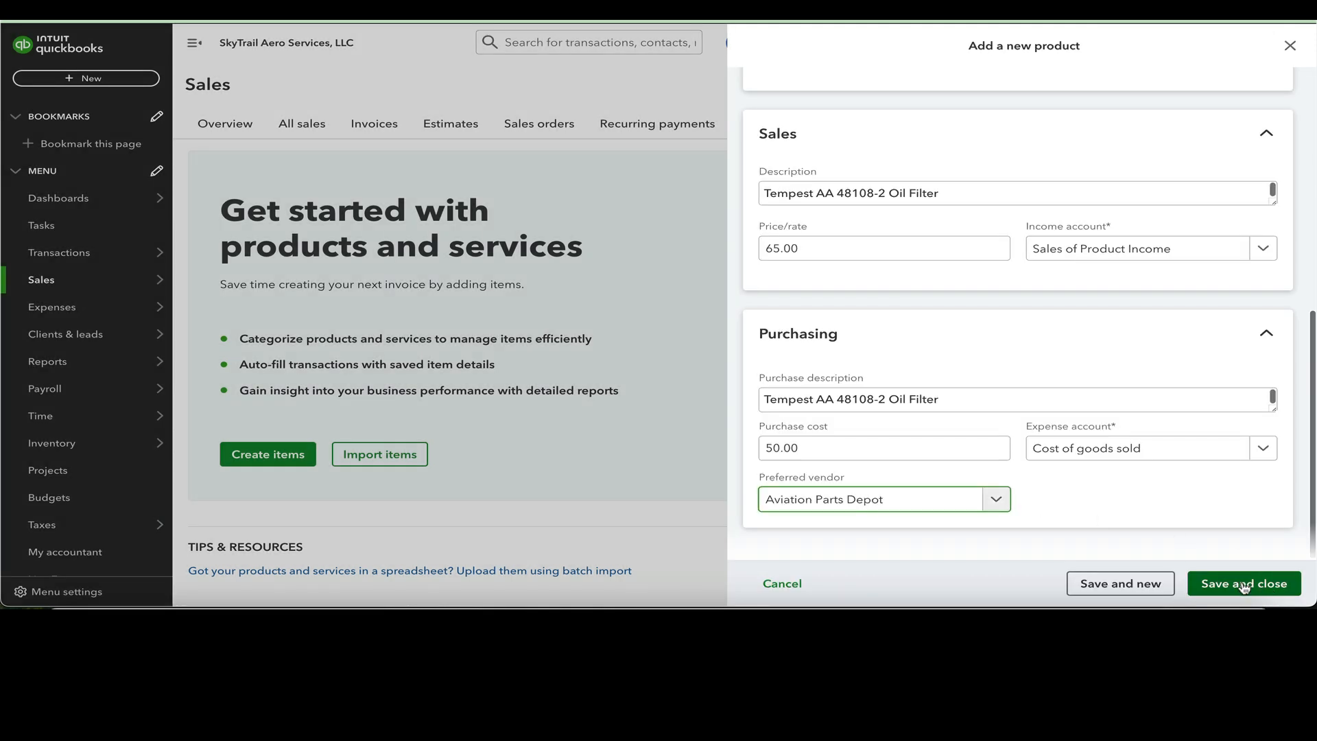
click(1245, 585)
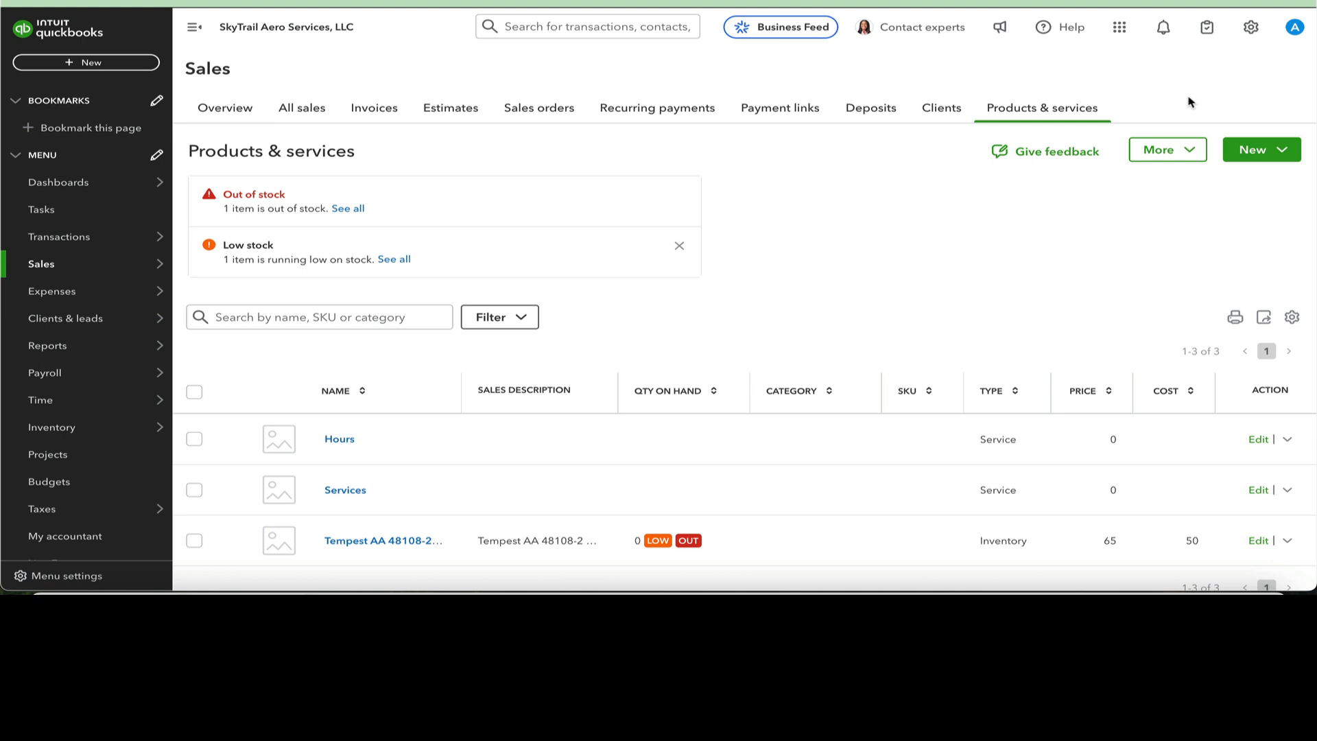
- Start a new Non-inventory item and enter the name 'Shop rags & cleaning supplies'
click(1243, 153)
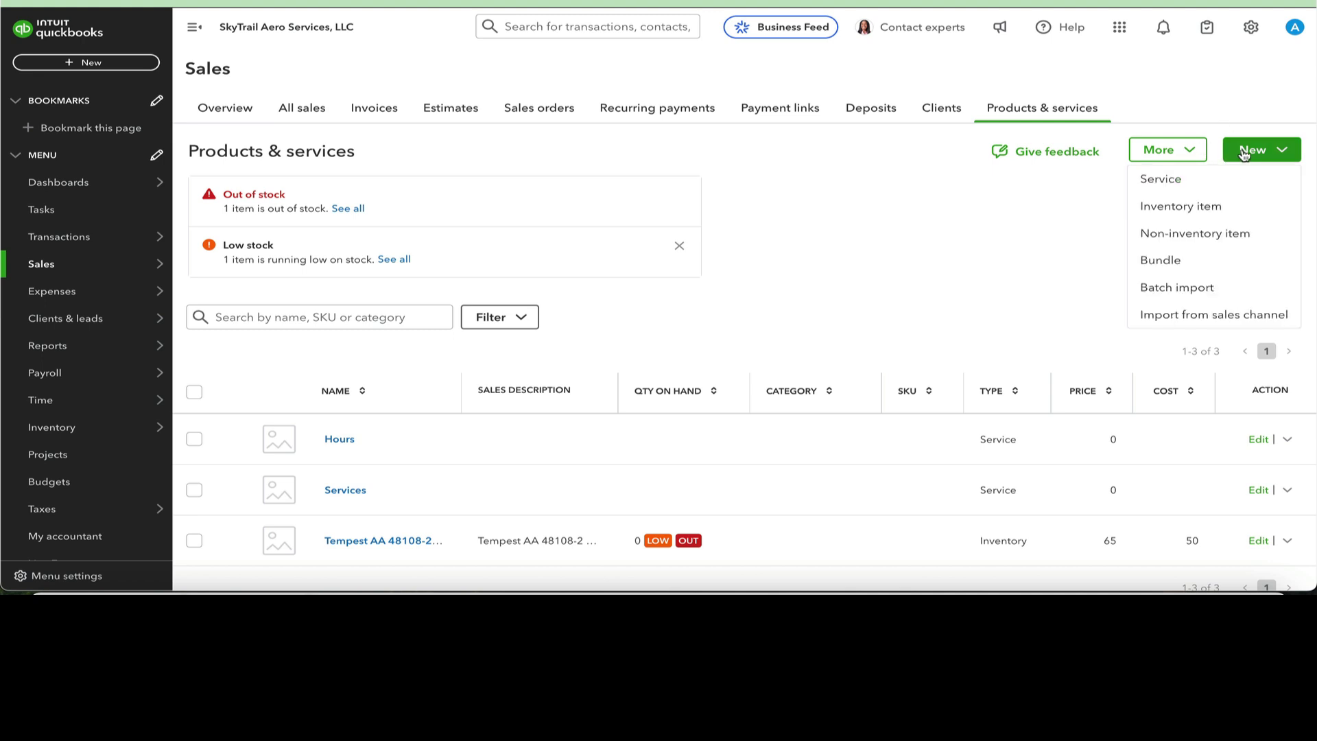
click(1194, 236)
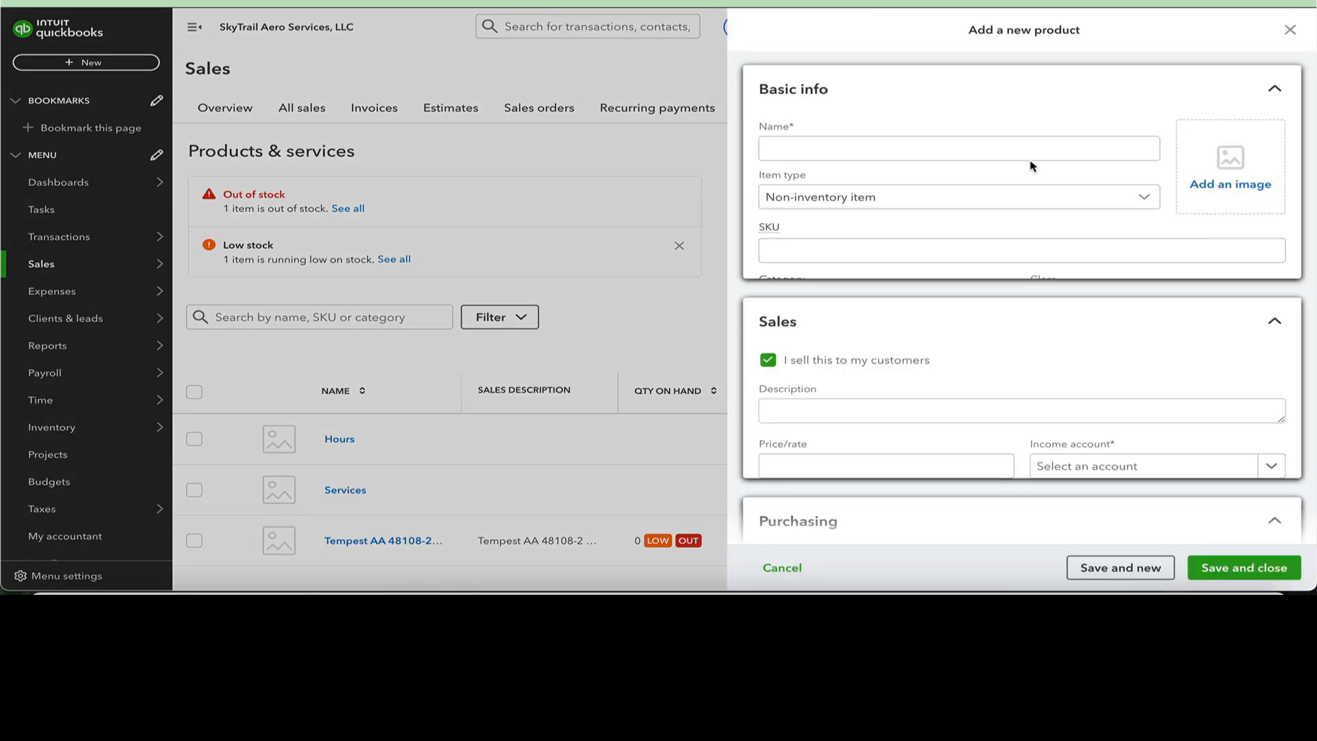
click(918, 144)
text(Shop rags & cleaning)
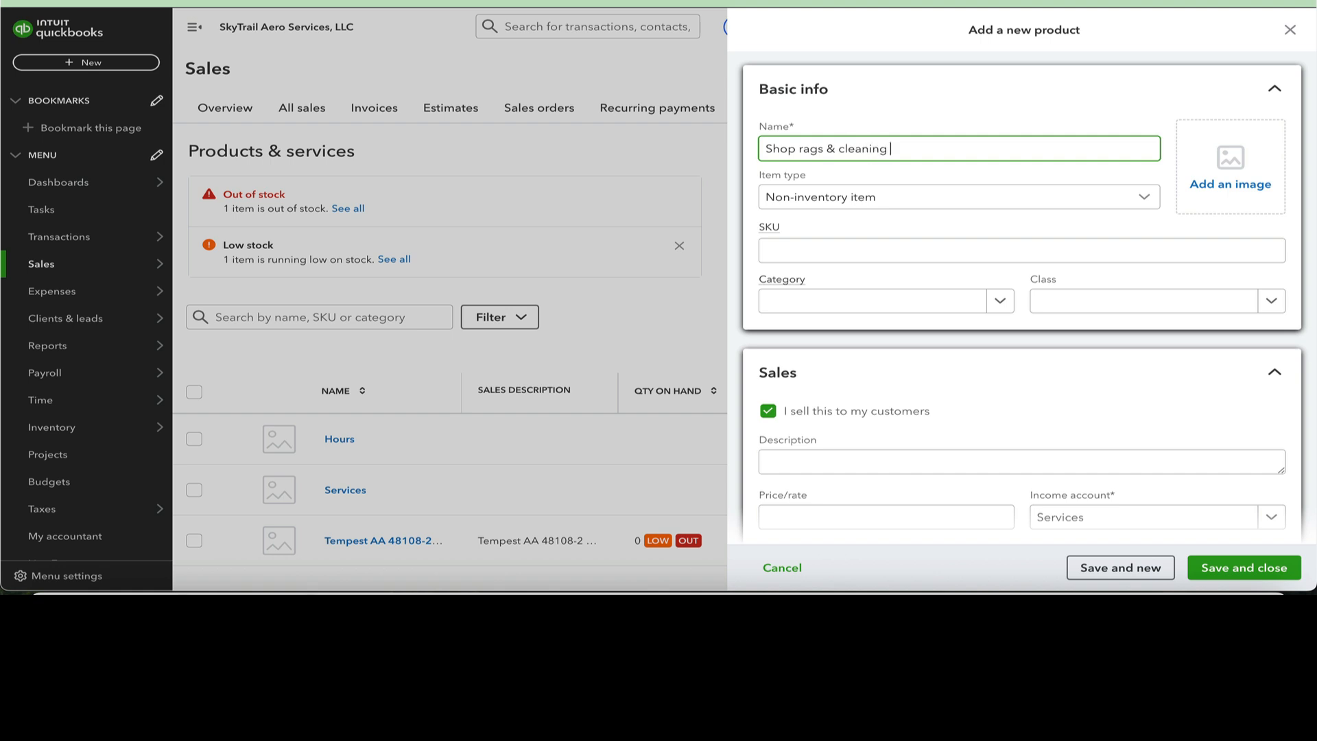
text(pplies)
- Select the full item name and copy it for reuse
drag(965, 149, 751, 150)
right_click(831, 149)
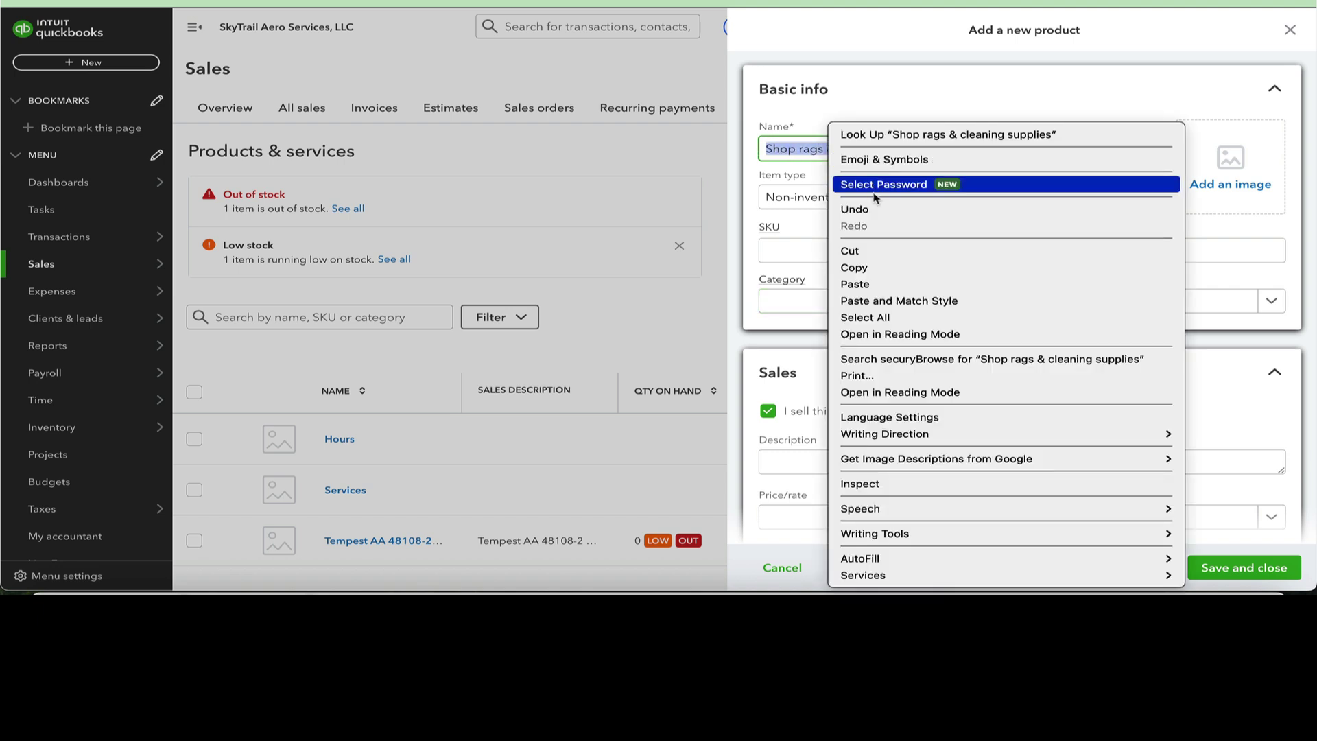
click(872, 270)
- Paste the sales description, enter price 0.00, and choose Sales of Product Income
click(842, 464)
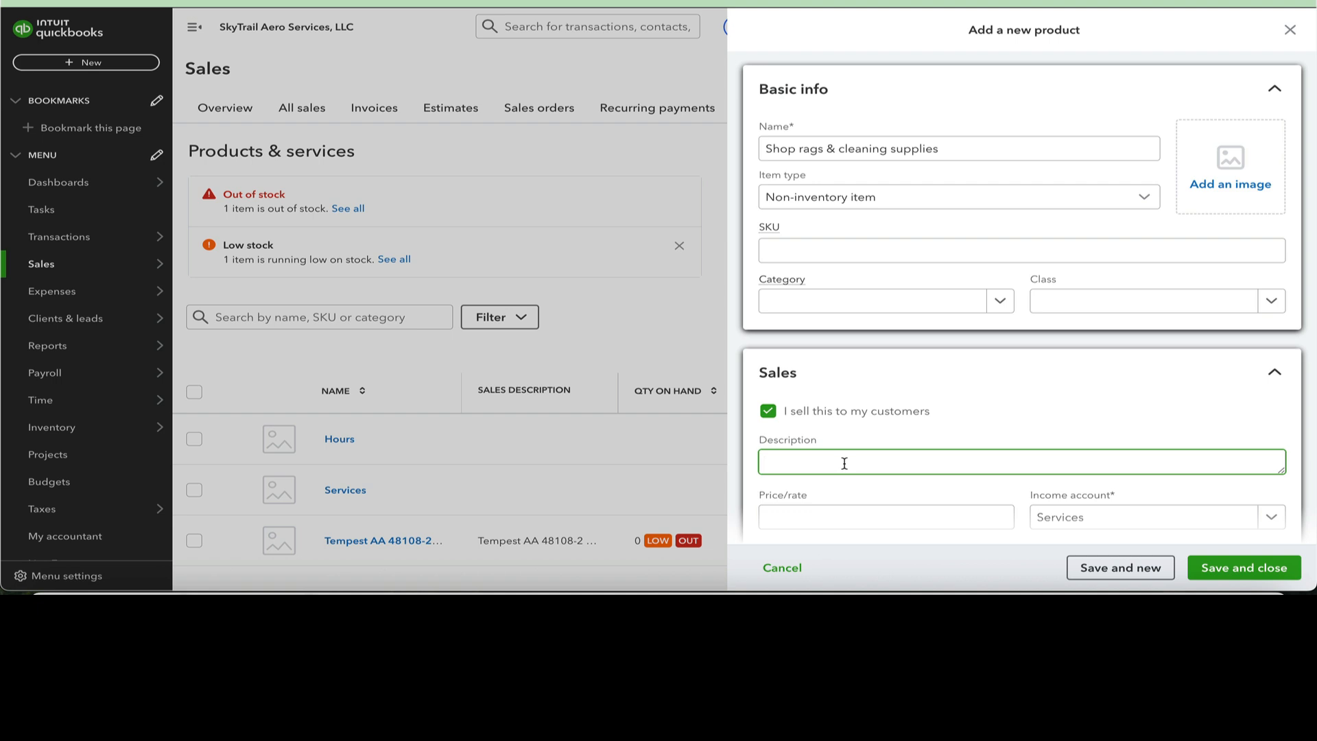
text(Shop rags & cleaning supplies)
scroll(845, 462, down, 4)
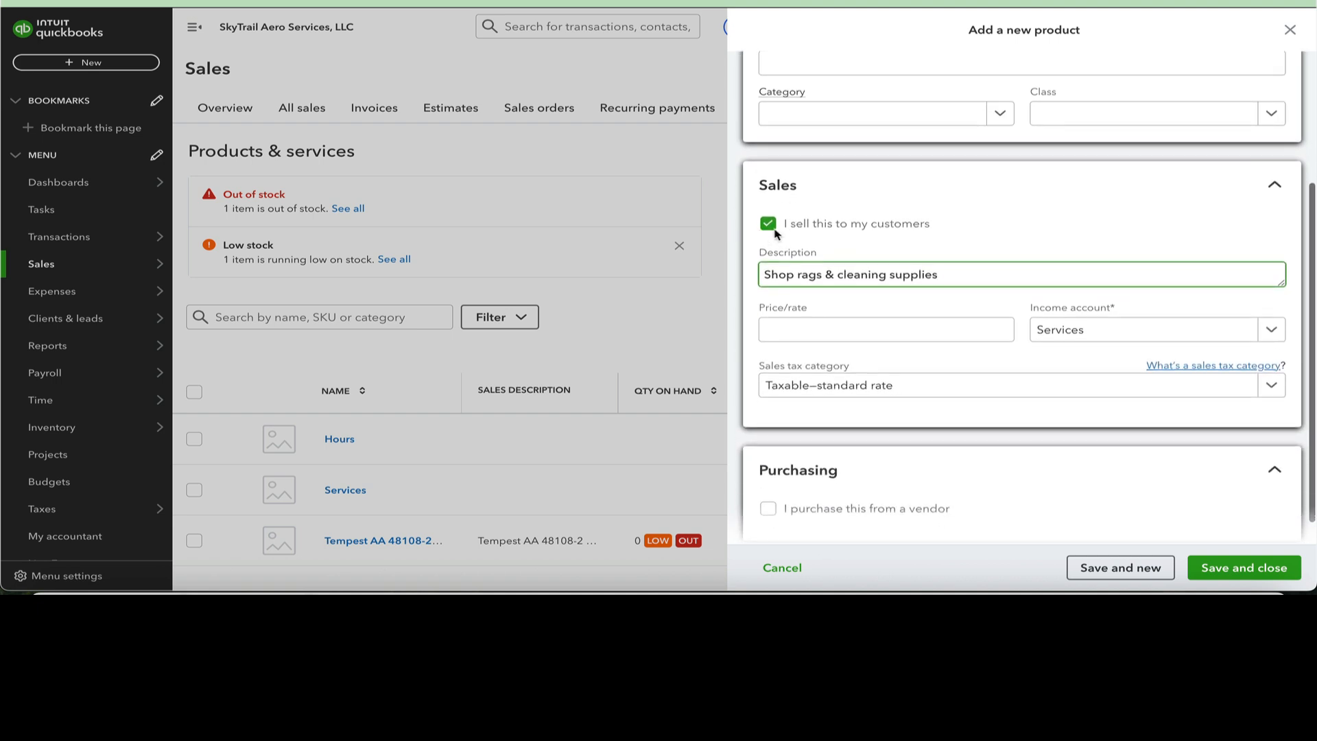
scroll(813, 234, down, 1)
click(873, 302)
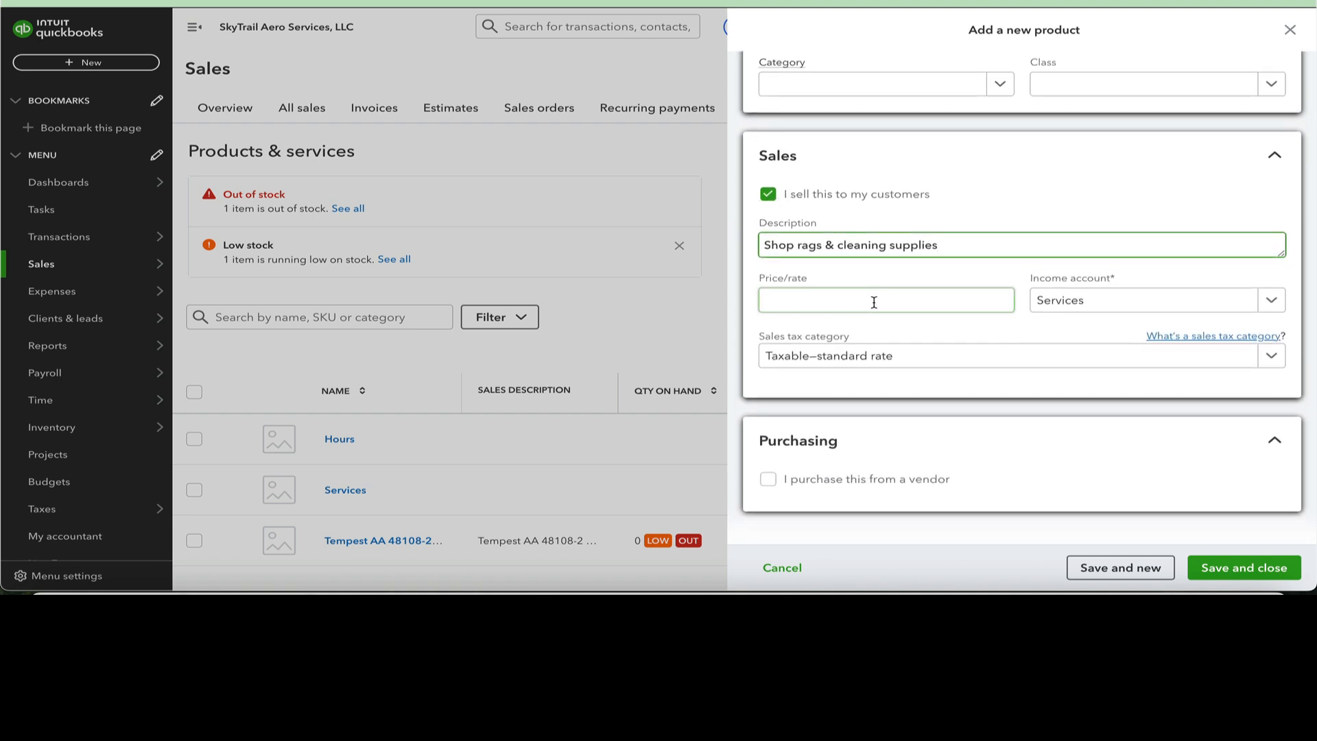
text(0.00)
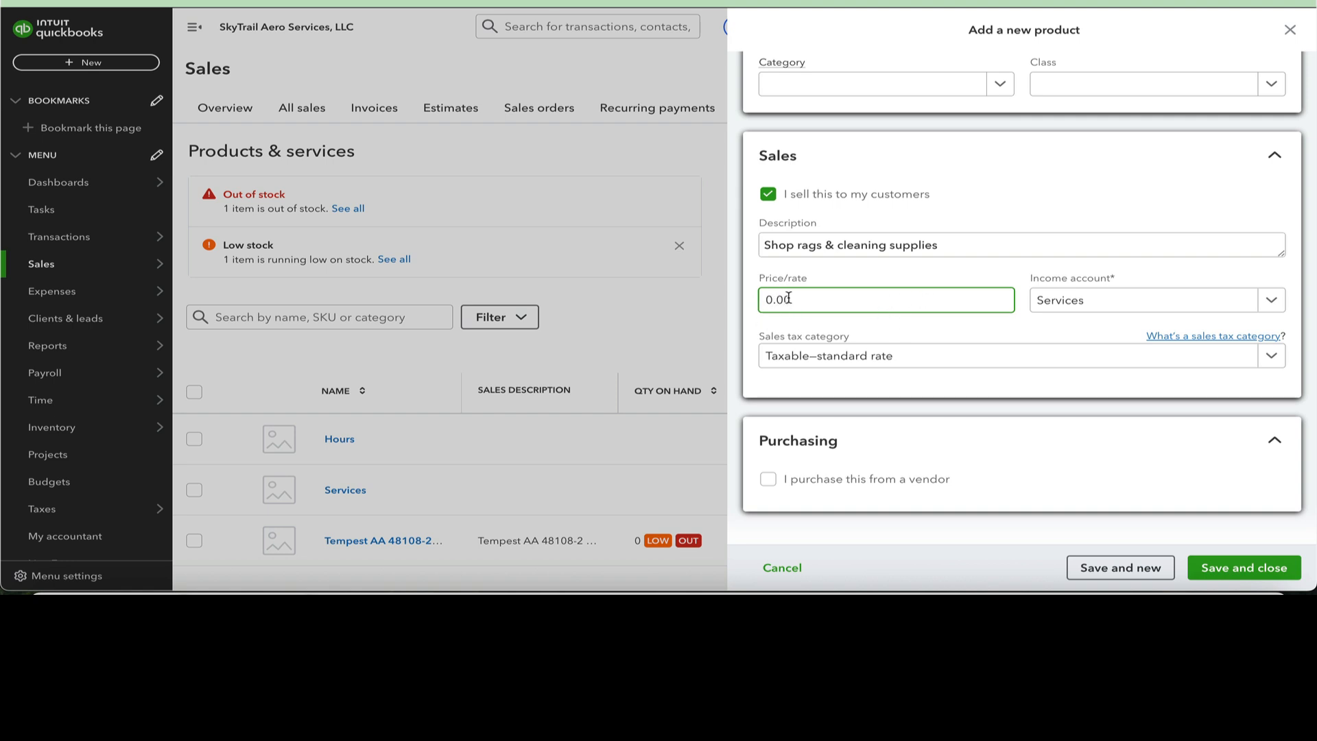
click(1272, 299)
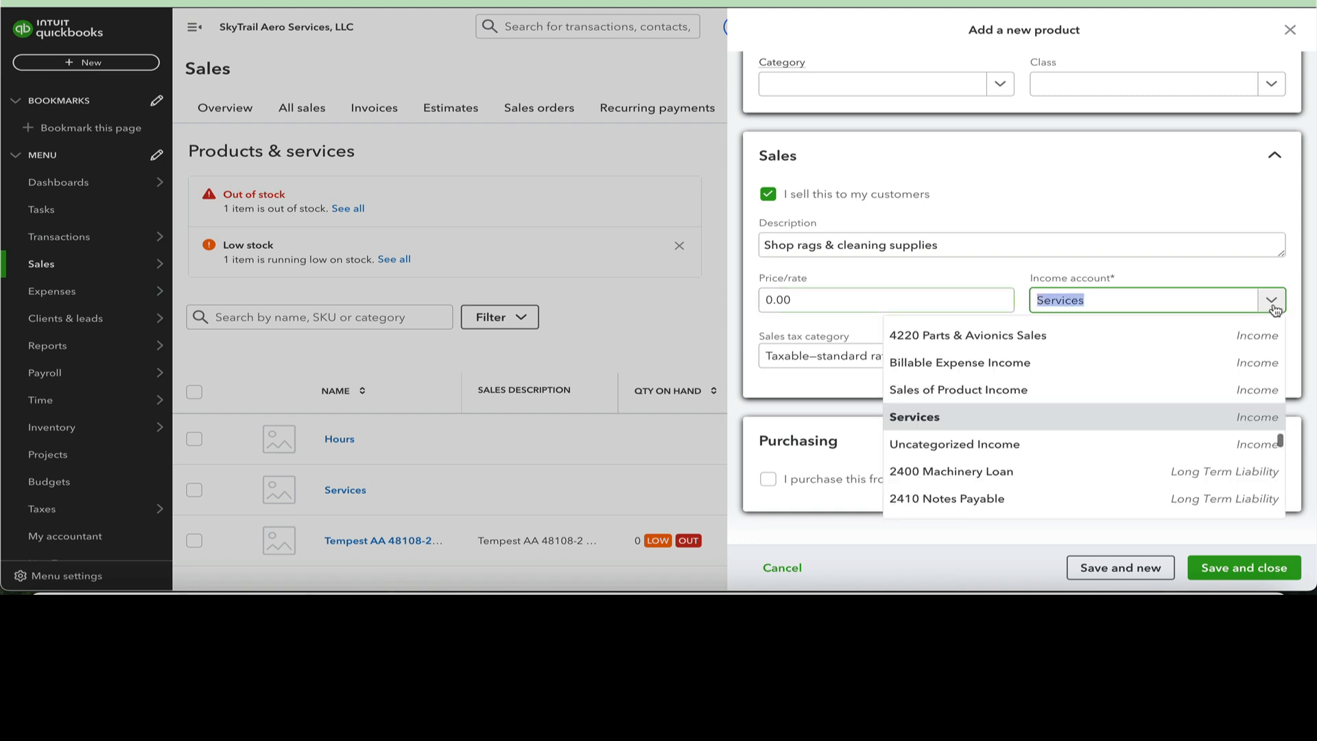
click(957, 391)
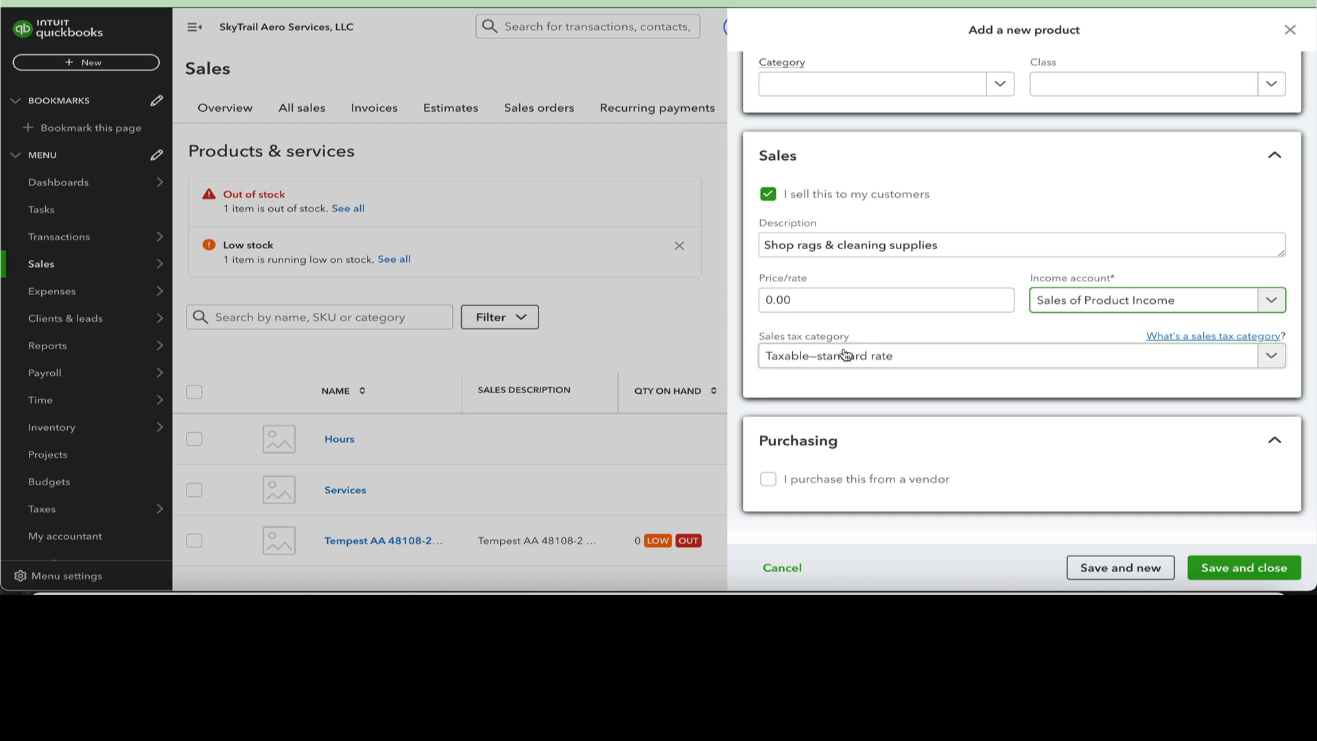
- Set the sales tax category to Nontaxable
click(1272, 357)
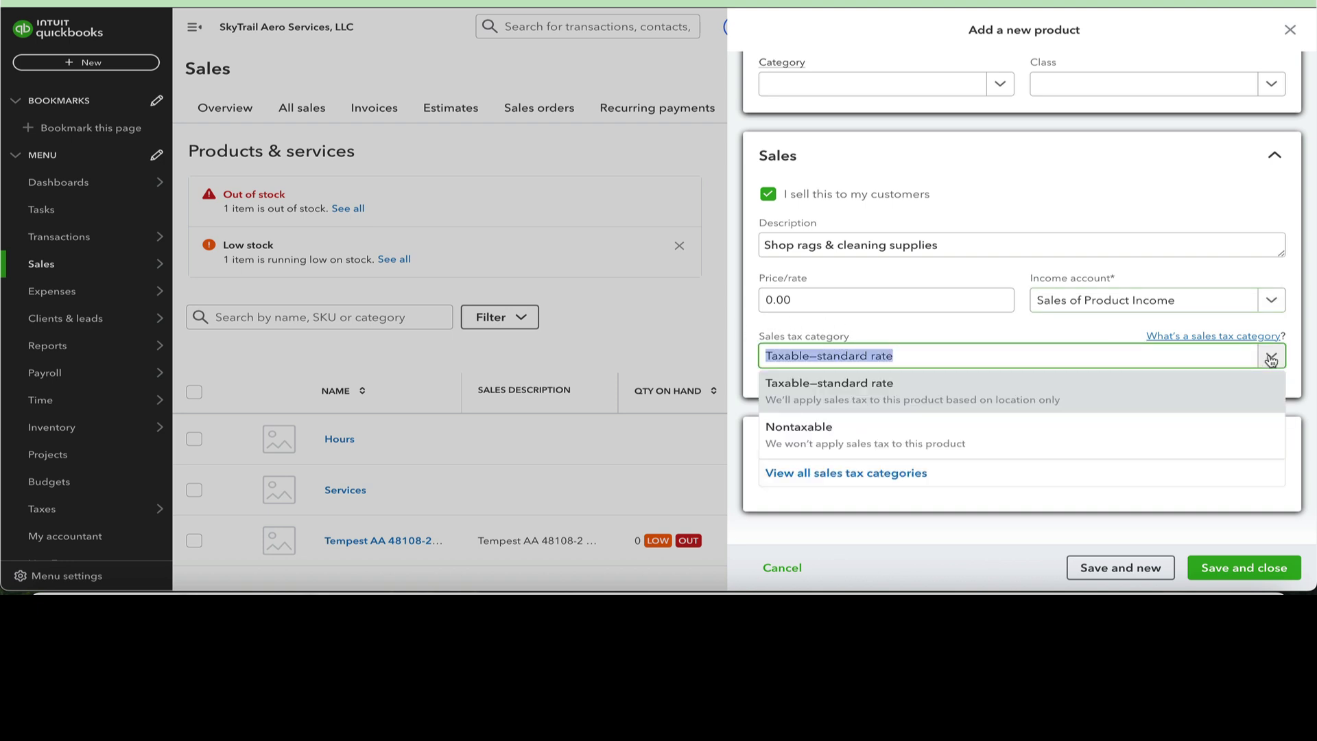
click(826, 445)
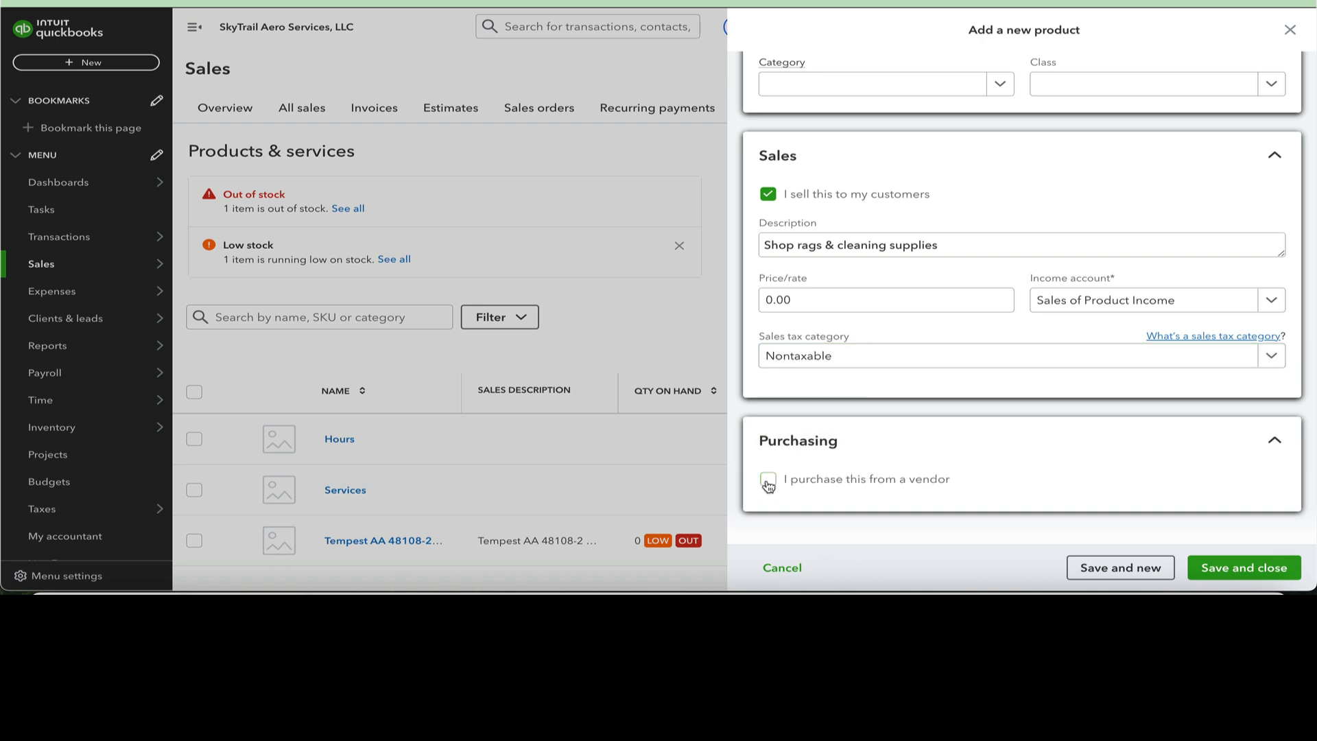
- Mark as purchased from a vendor with matching description, cost 100.00 and Cost of goods sold
click(768, 482)
scroll(813, 412, down, 1)
click(812, 386)
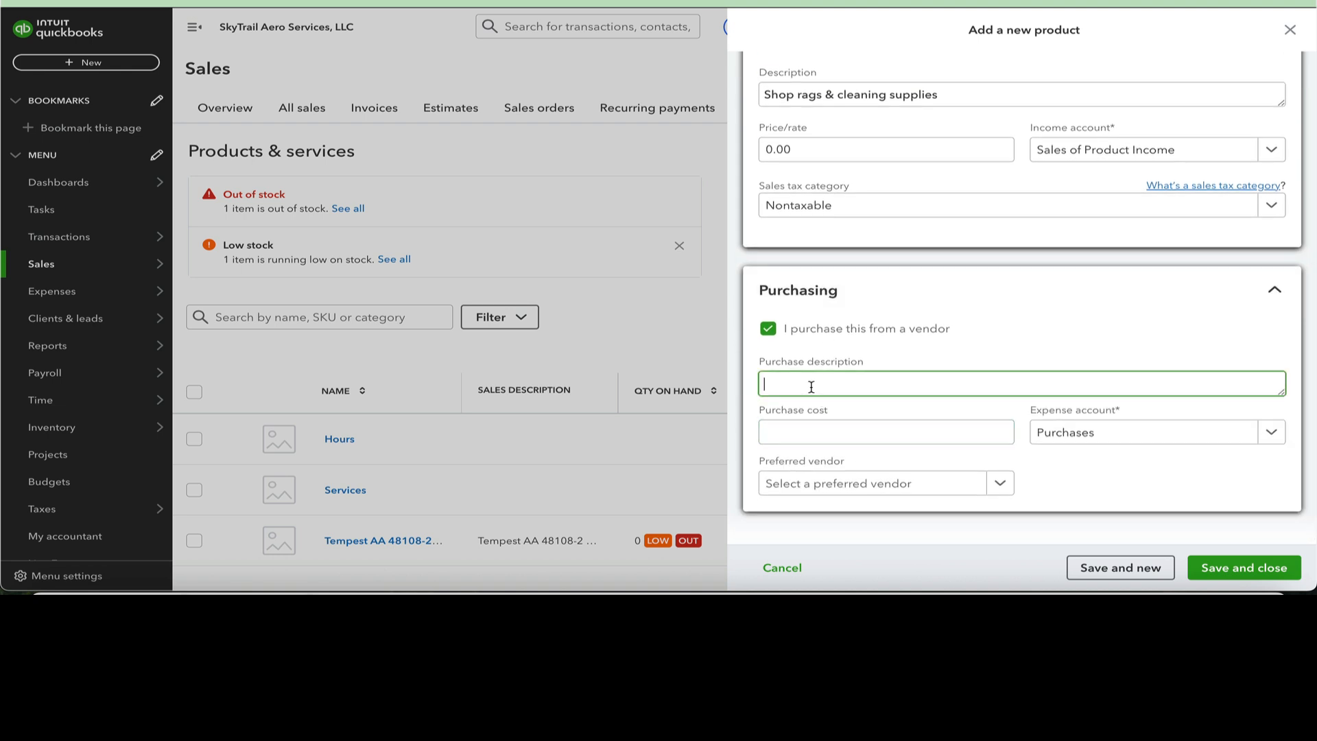
text(Shop rags & cleaning supplies)
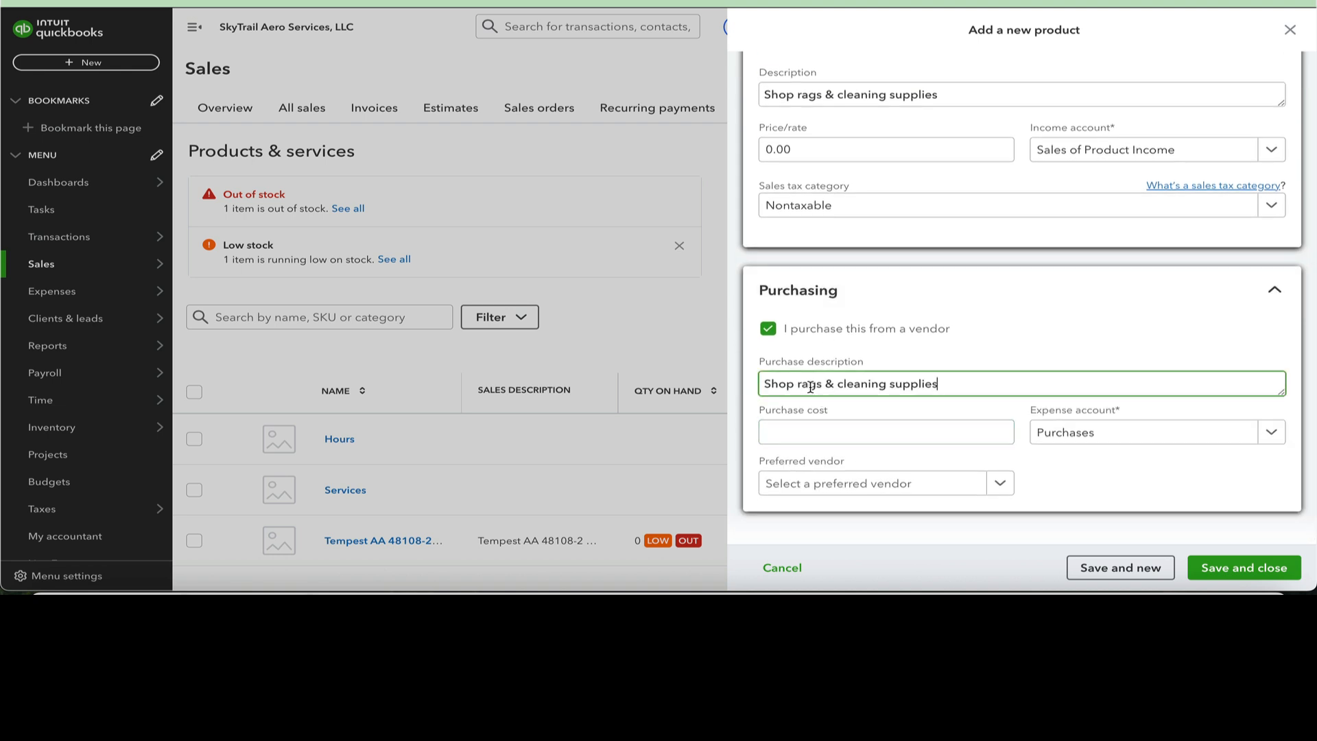
click(819, 429)
text(100)
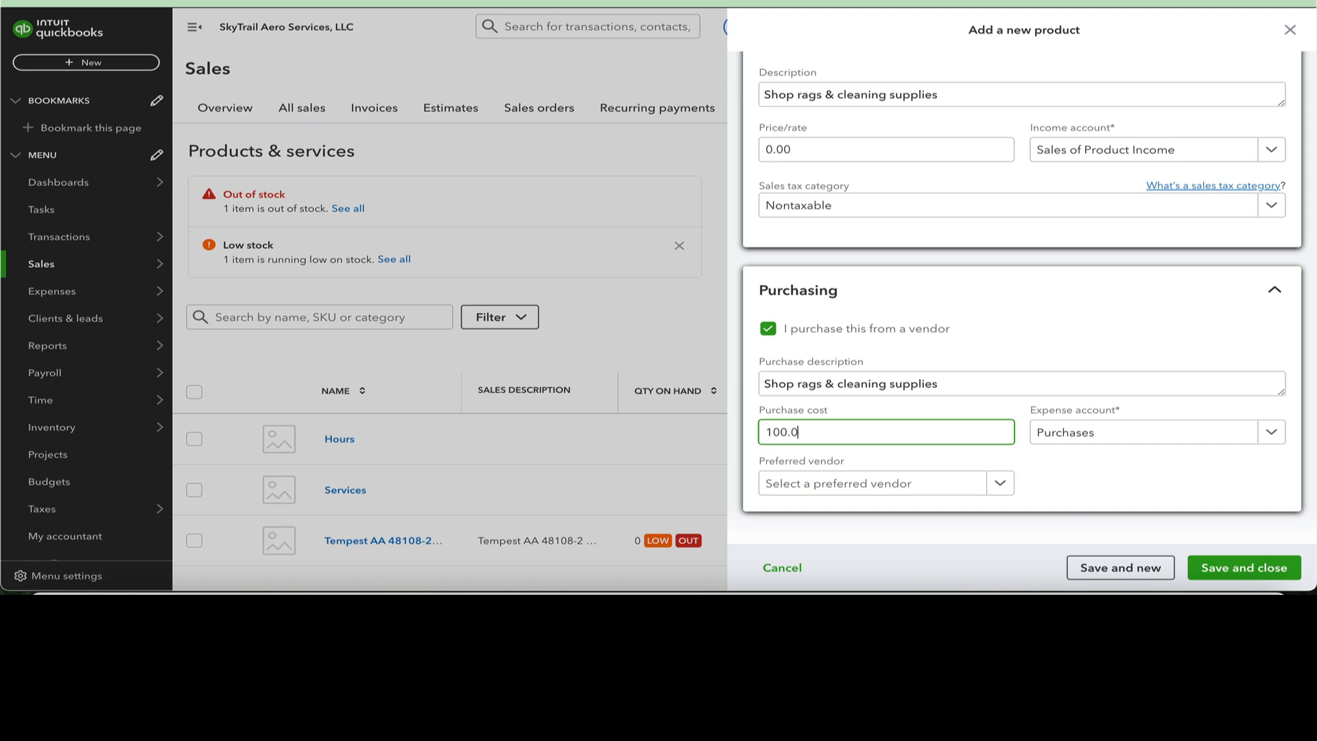
click(1095, 433)
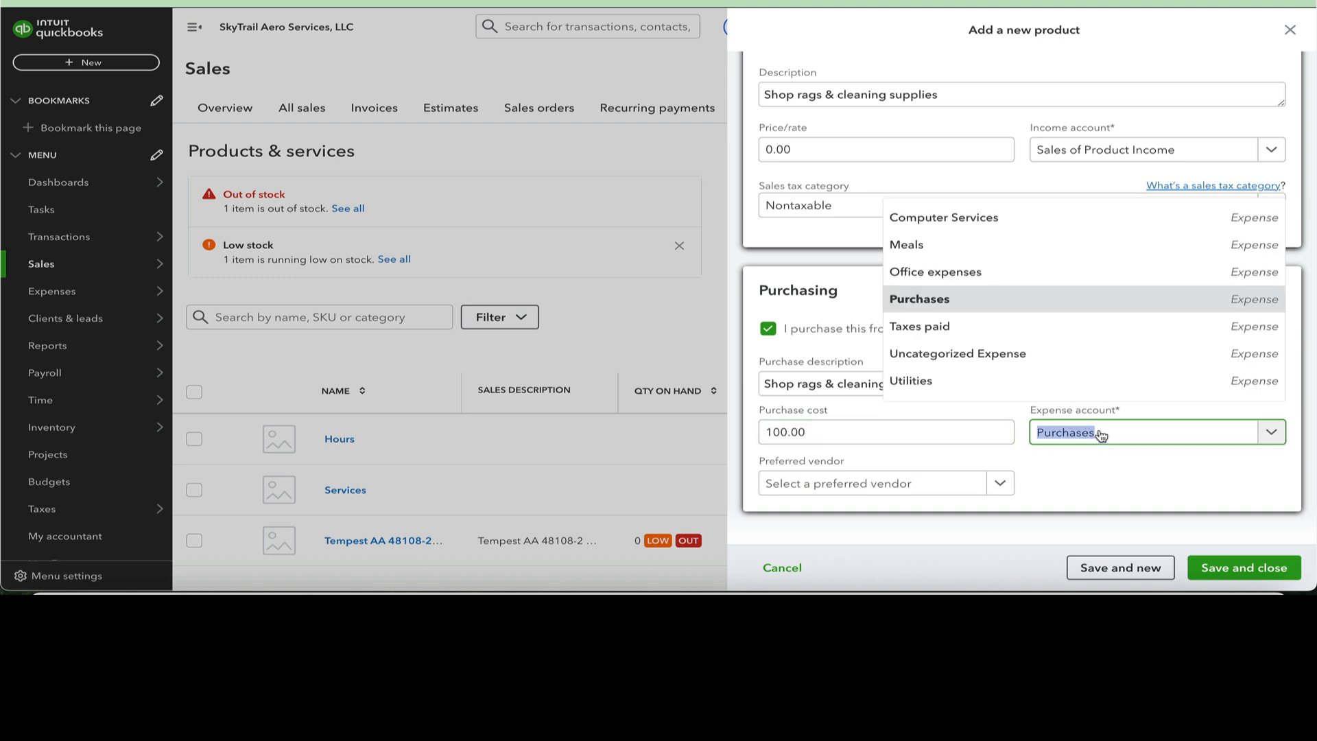
text(cost)
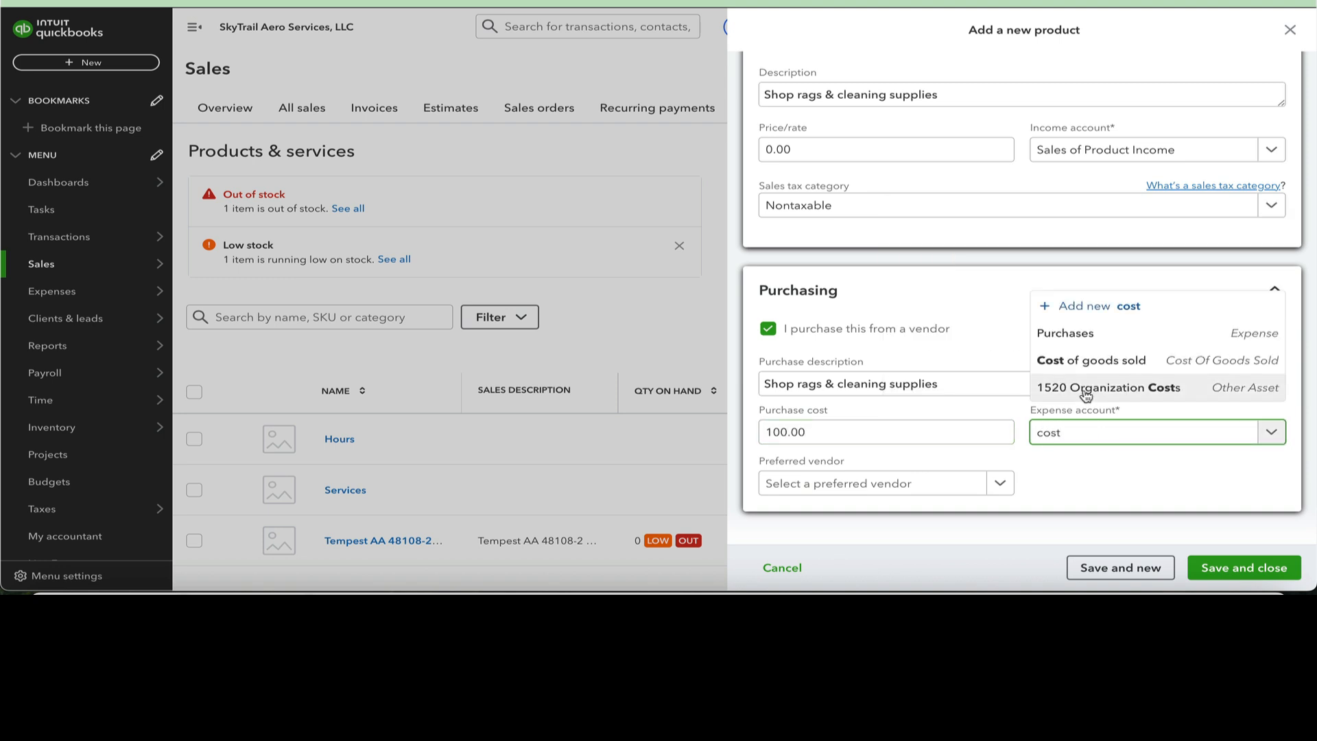
click(1091, 360)
- Add Aviation Supply Company as preferred vendor, then save and close the item
click(926, 485)
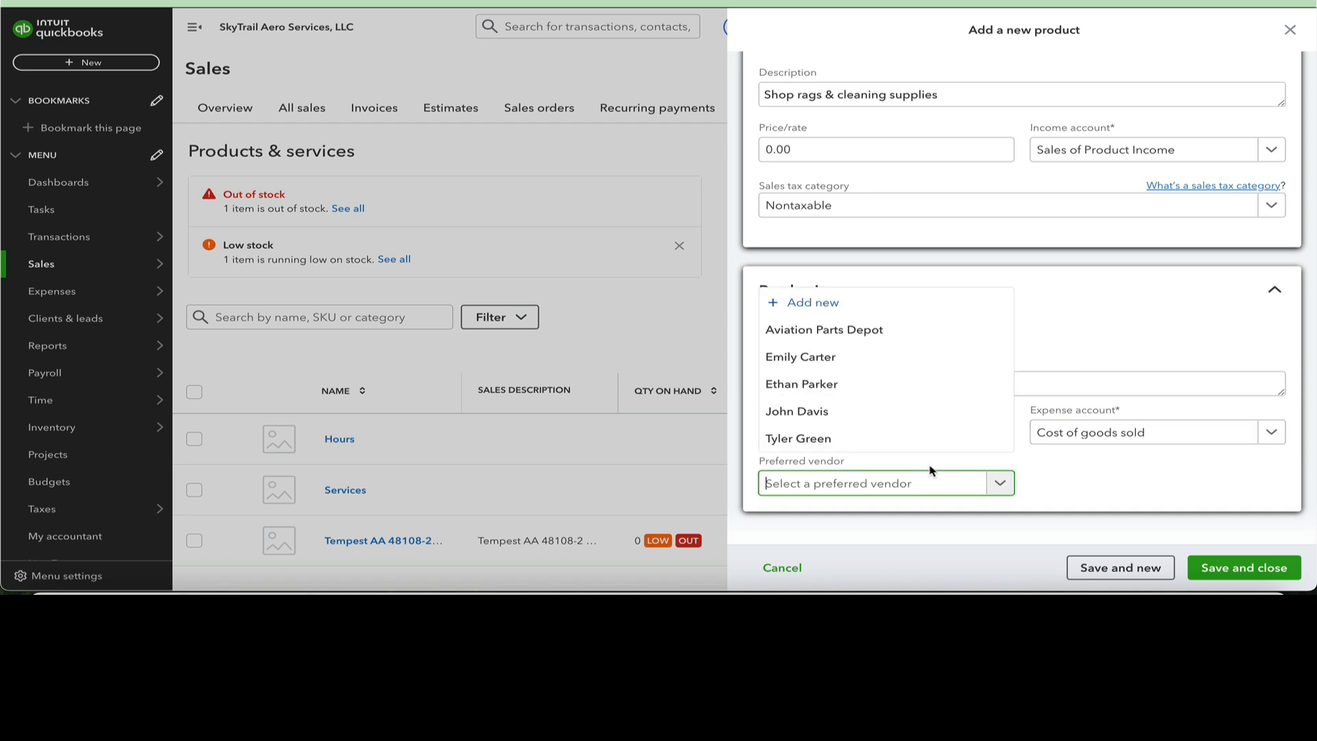
text(Aviation Supply)
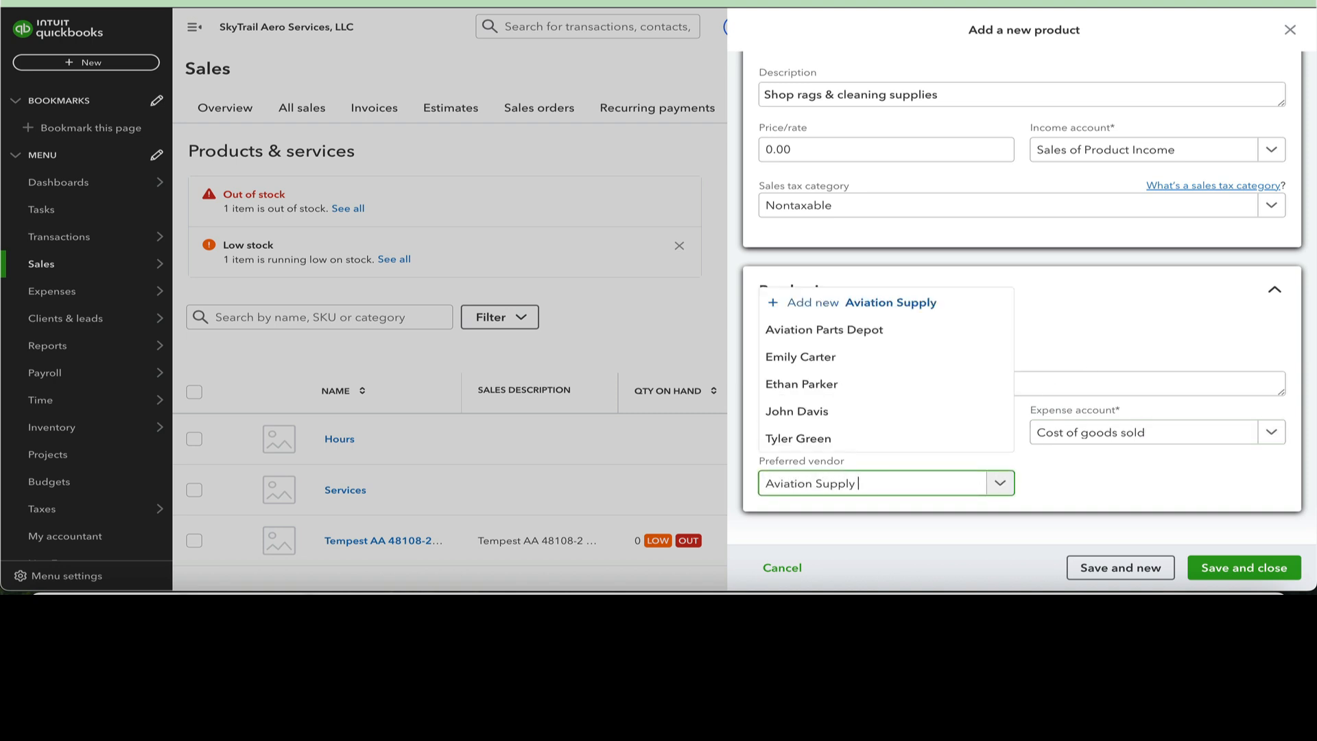
text(Company)
click(1096, 481)
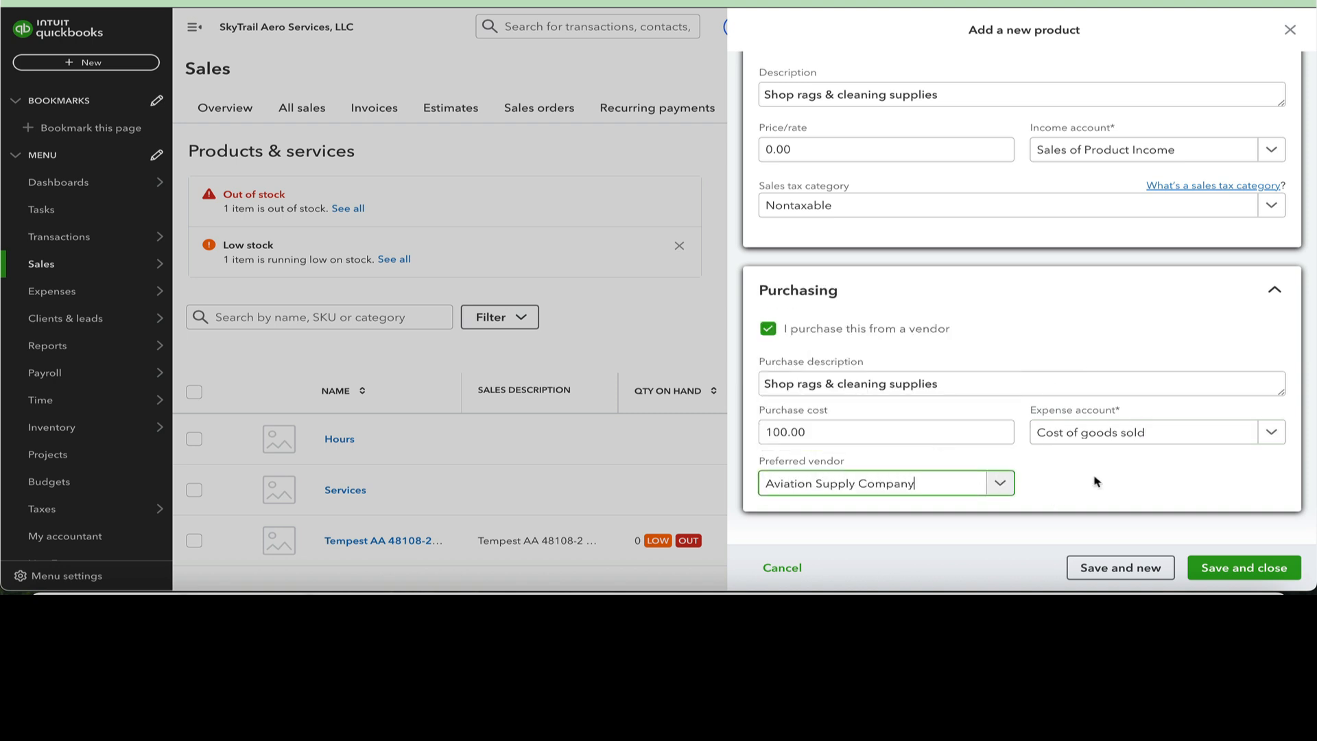
click(1254, 568)
click(1243, 567)
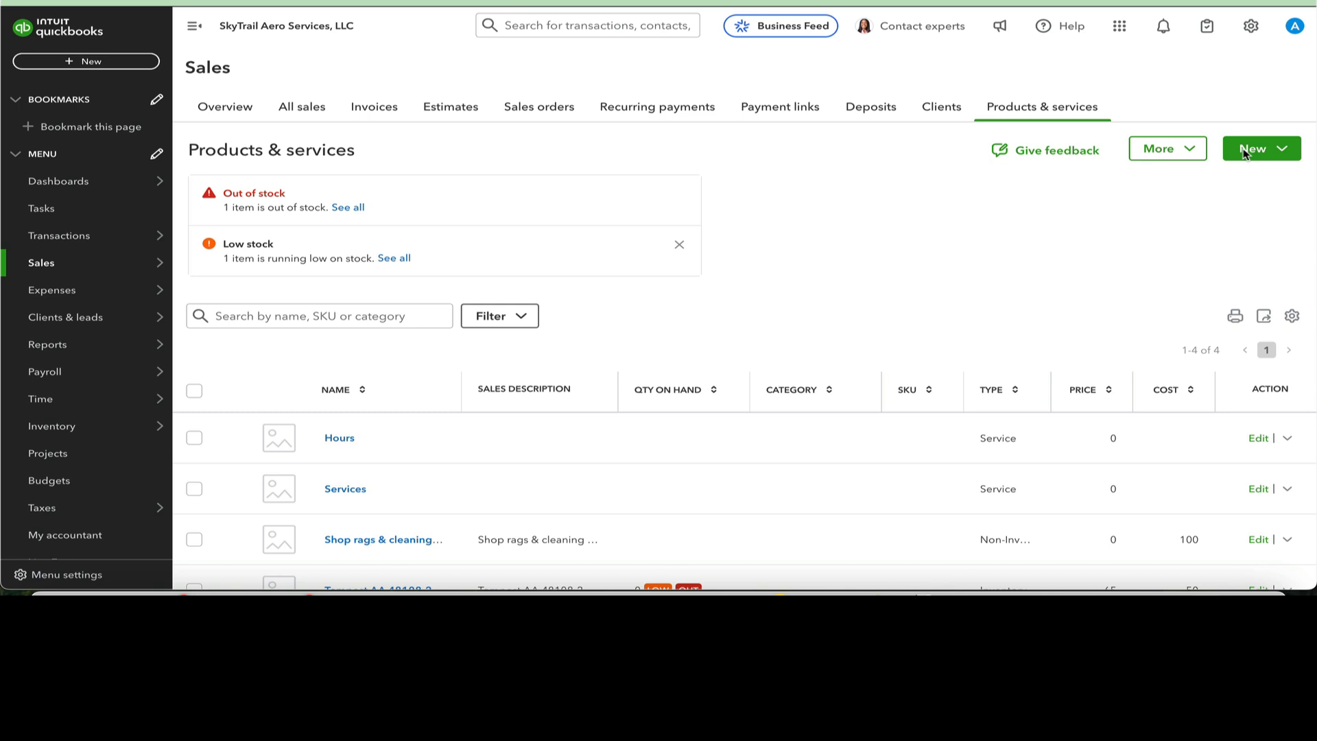
- Start a new non-inventory item named Aircraft Scheduling Software Fee with the same text as its sales description
click(1245, 151)
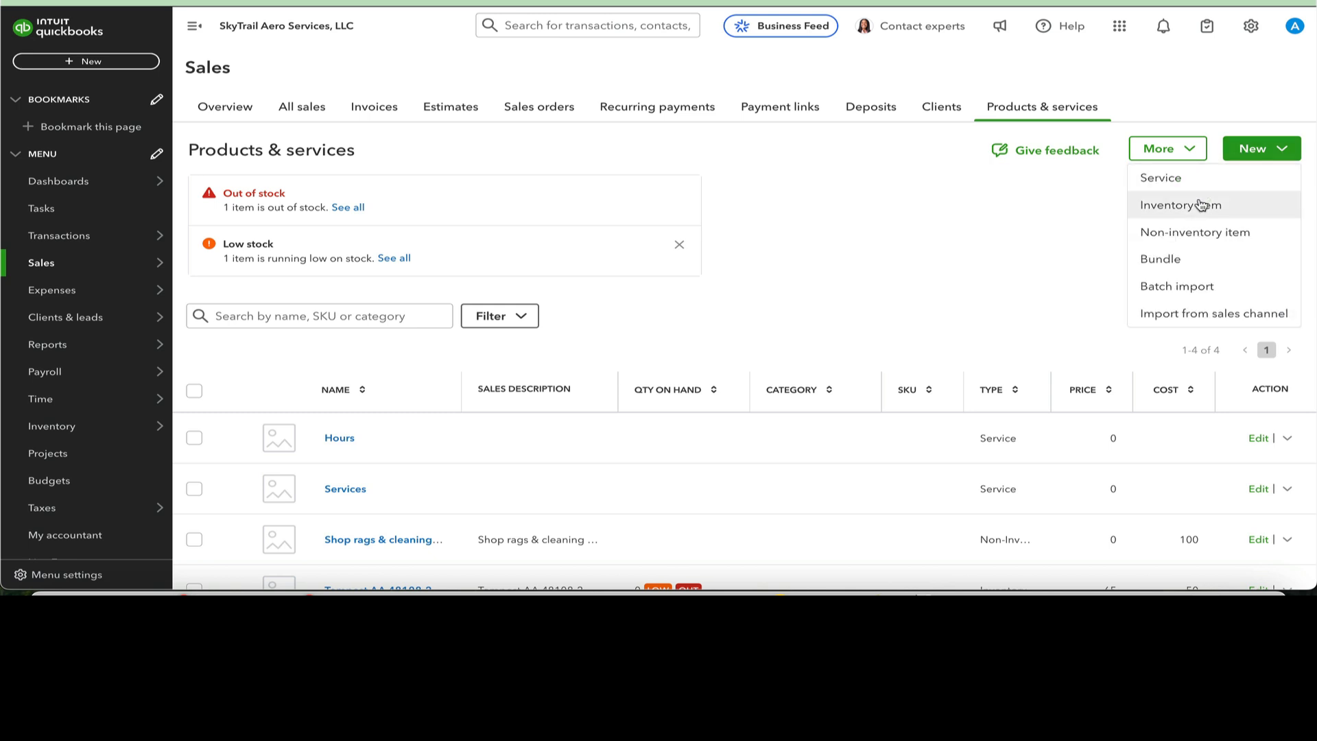
click(1196, 233)
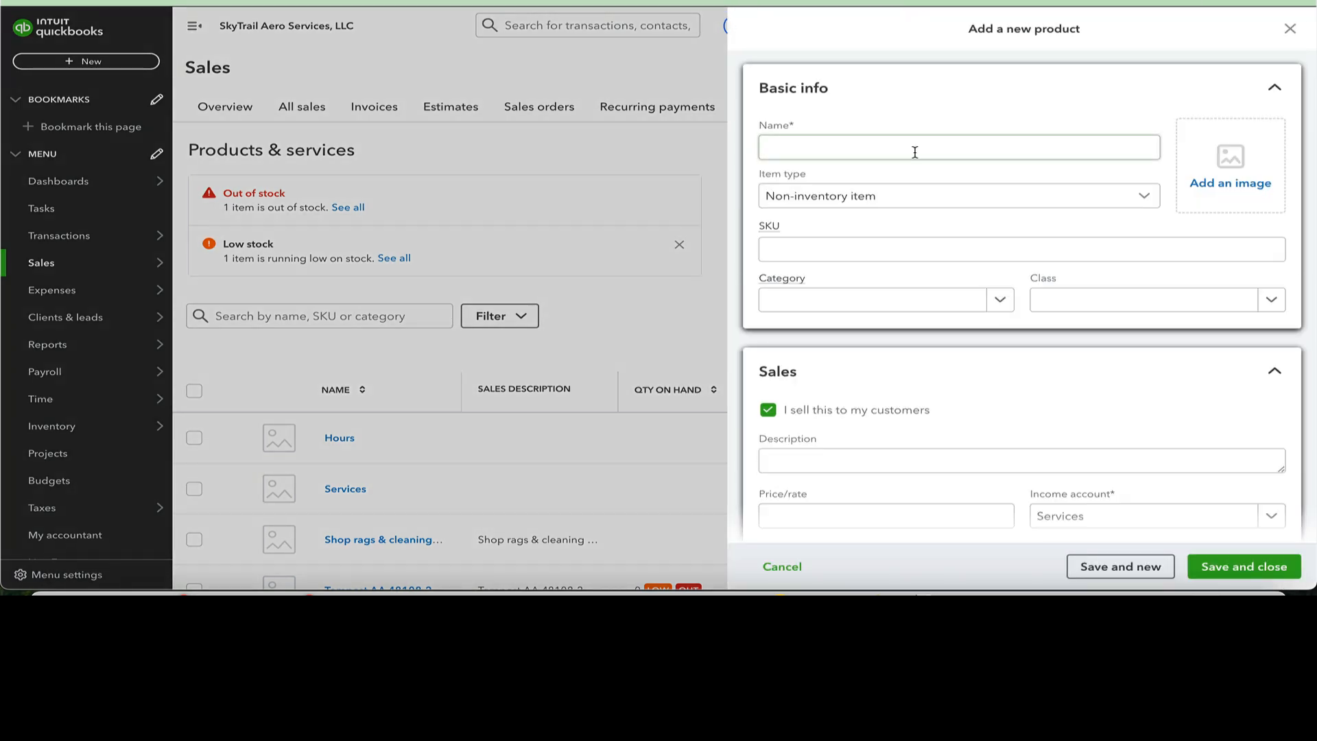
click(913, 150)
text(Aircraft Scheduling Software Fee)
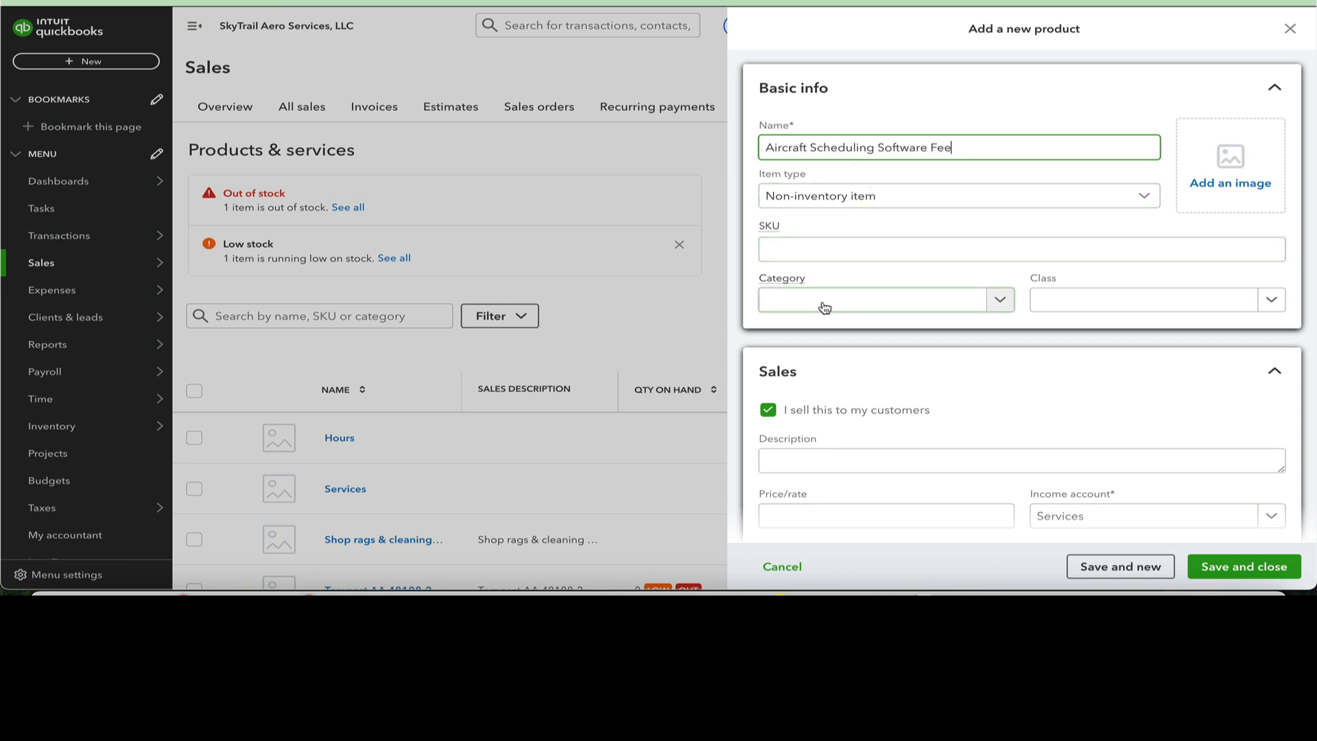
scroll(838, 315, down, 3)
scroll(915, 206, up, 2)
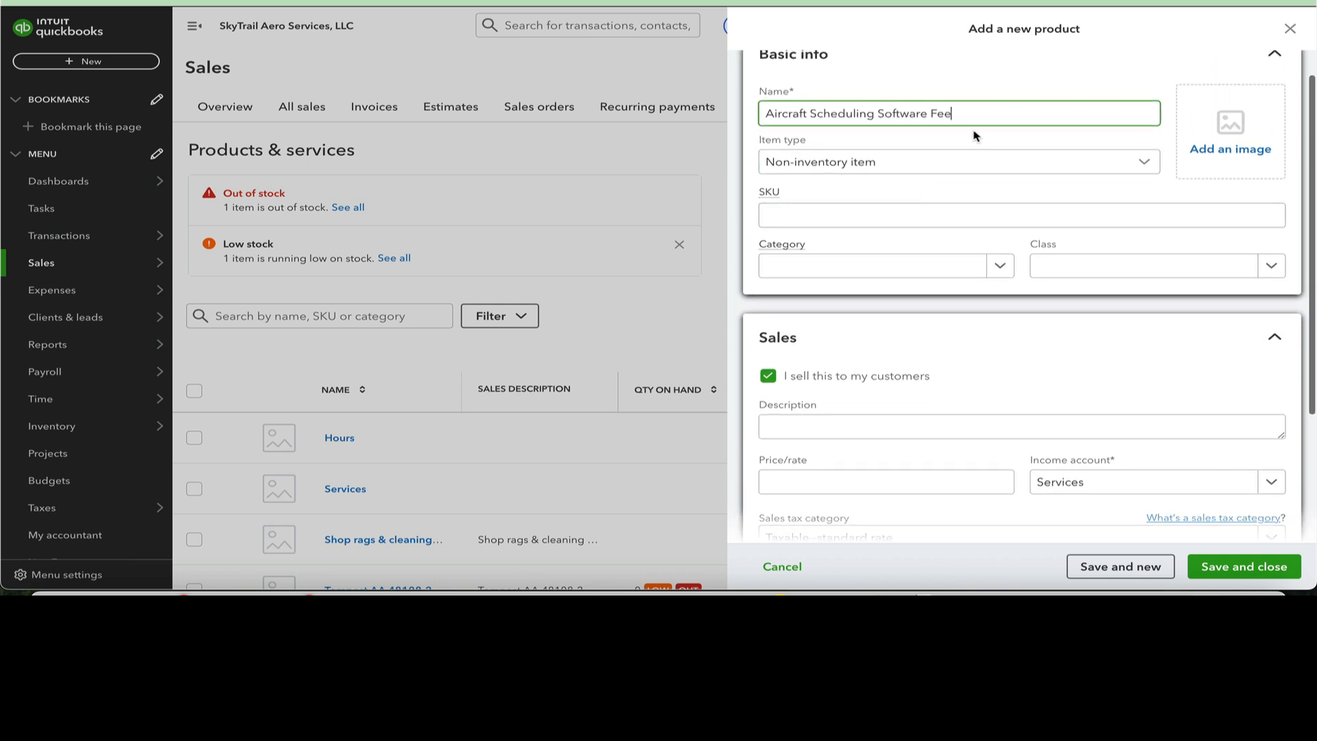
drag(975, 113, 732, 116)
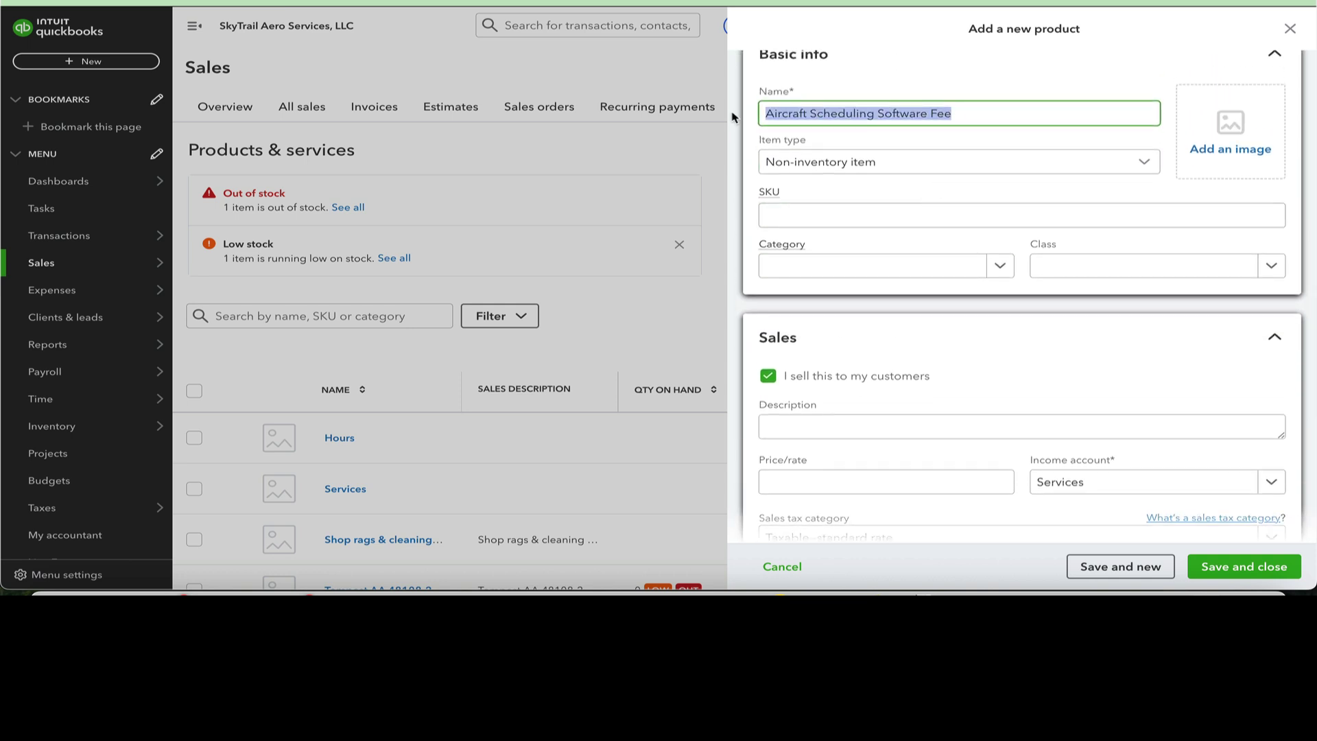
right_click(800, 111)
click(828, 250)
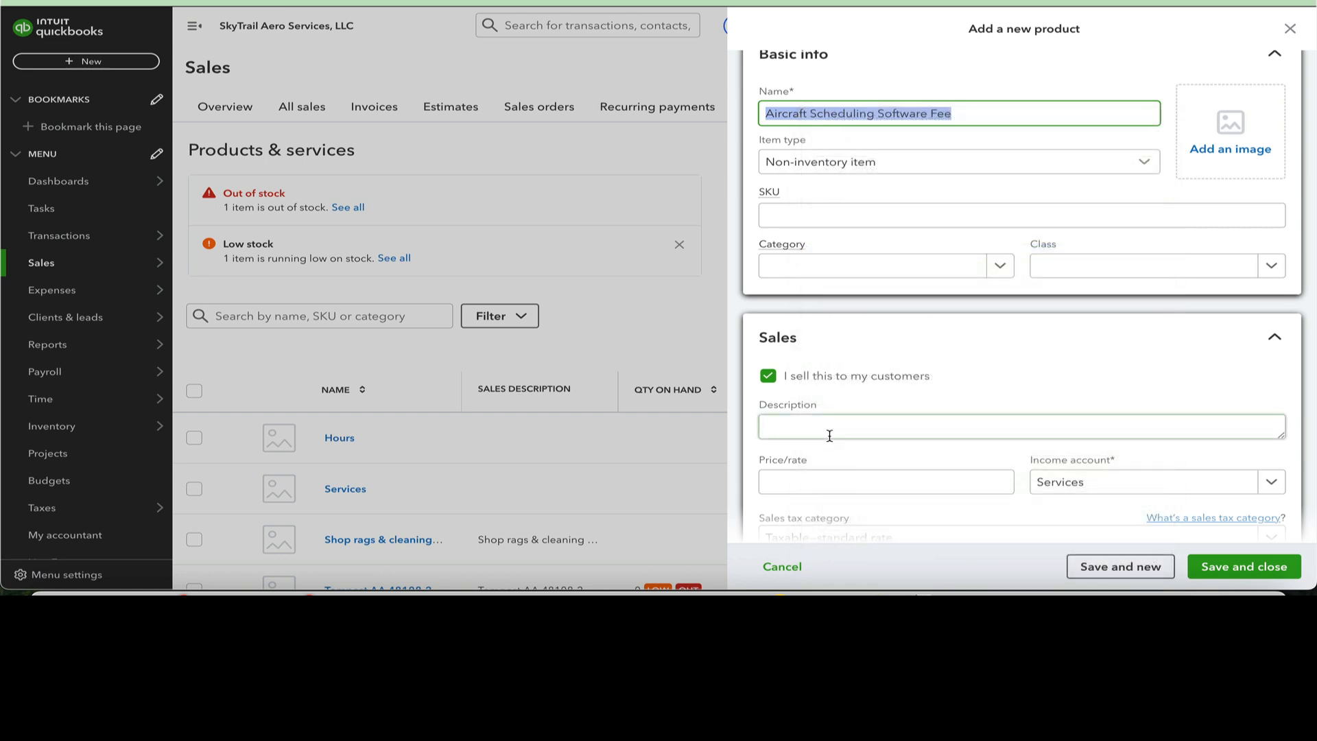
click(828, 432)
key(ctrl+v)
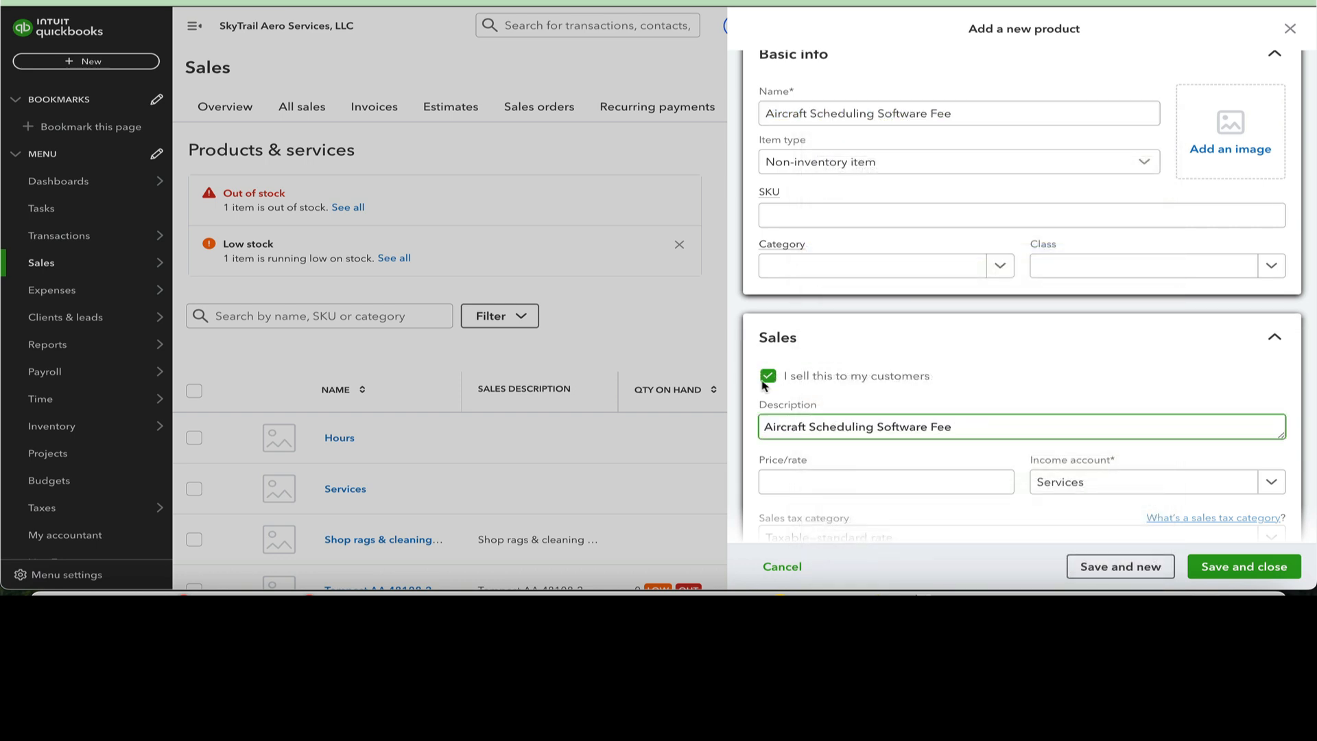
scroll(786, 379, down, 3)
scroll(786, 380, down, 1)
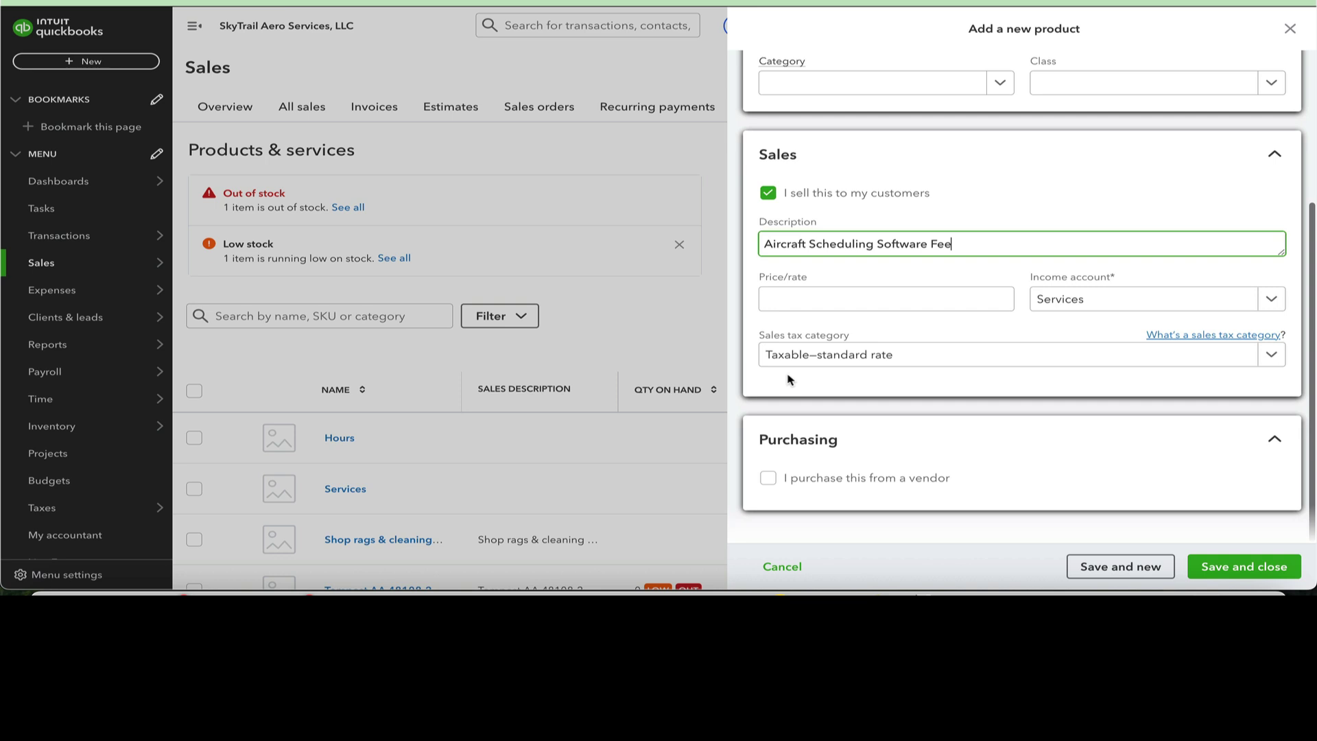
- Price it at 25.00 under Sales of Product Income and make it Nontaxable
click(877, 304)
text(25)
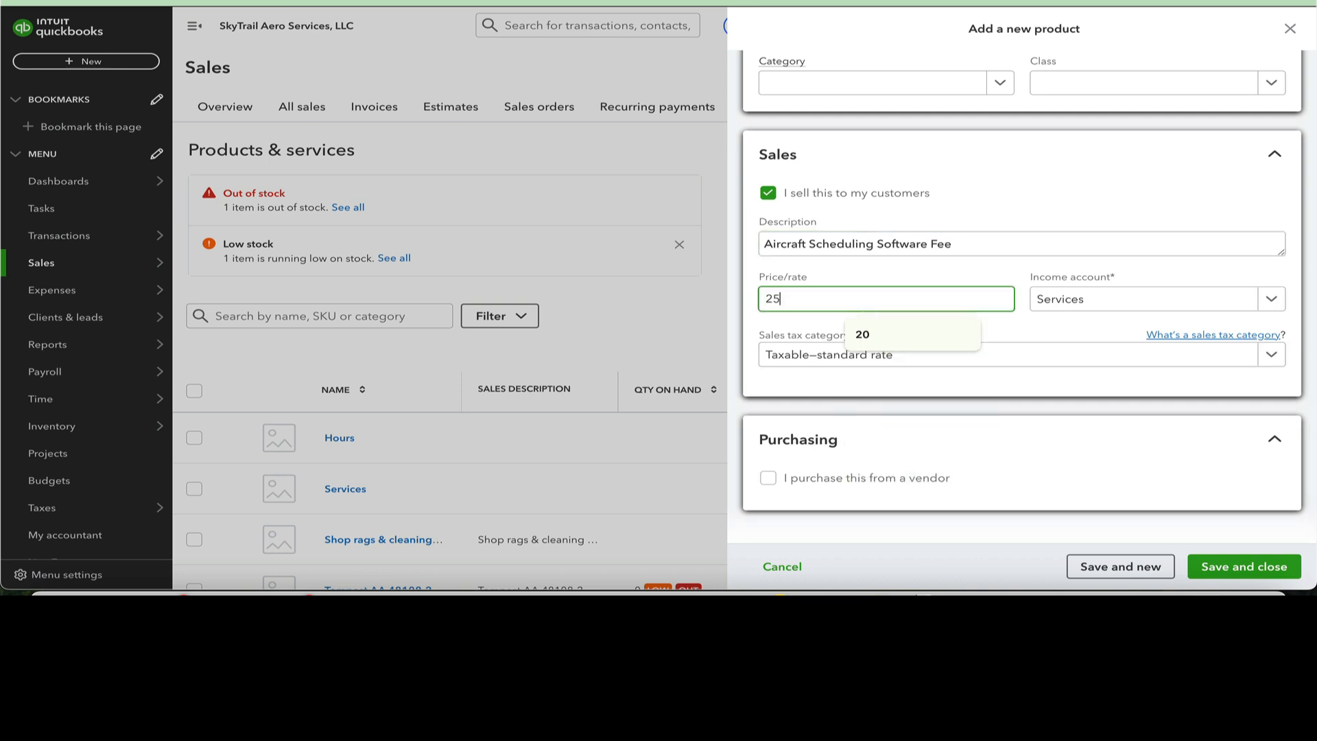
text(.)
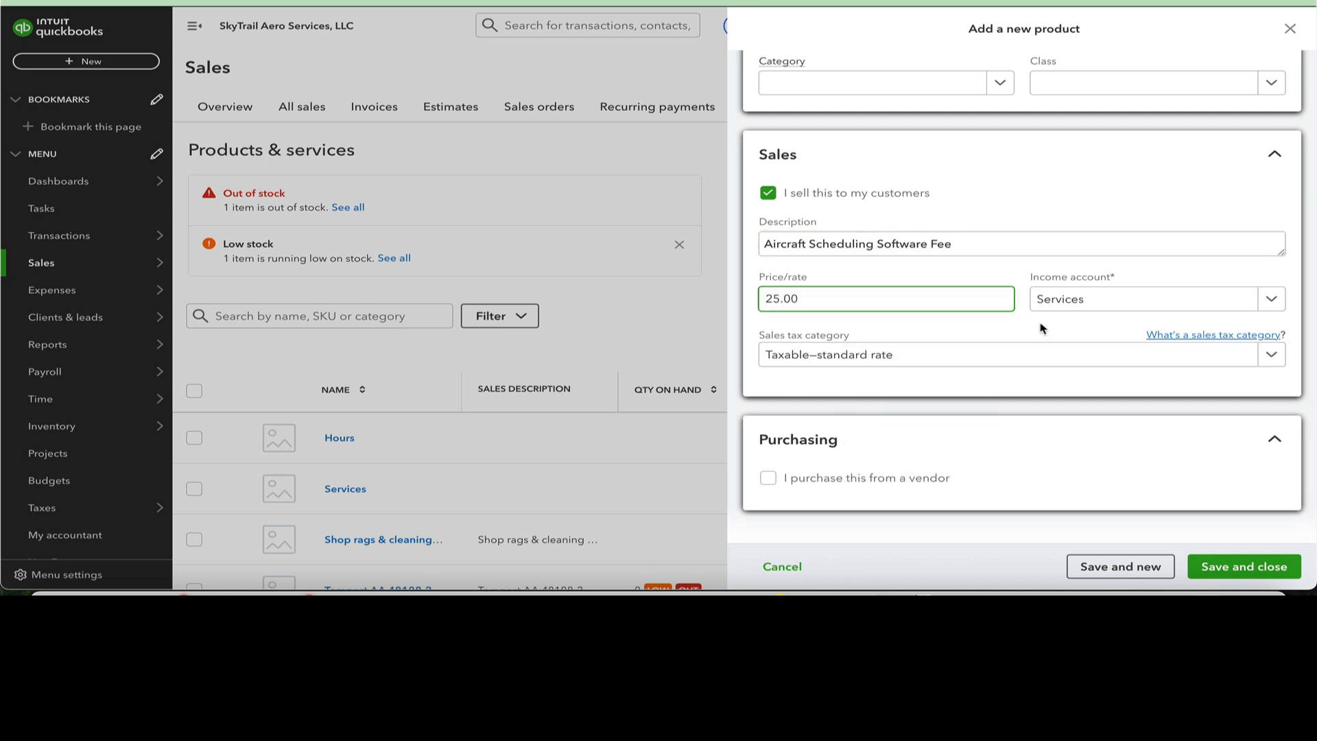
click(1105, 299)
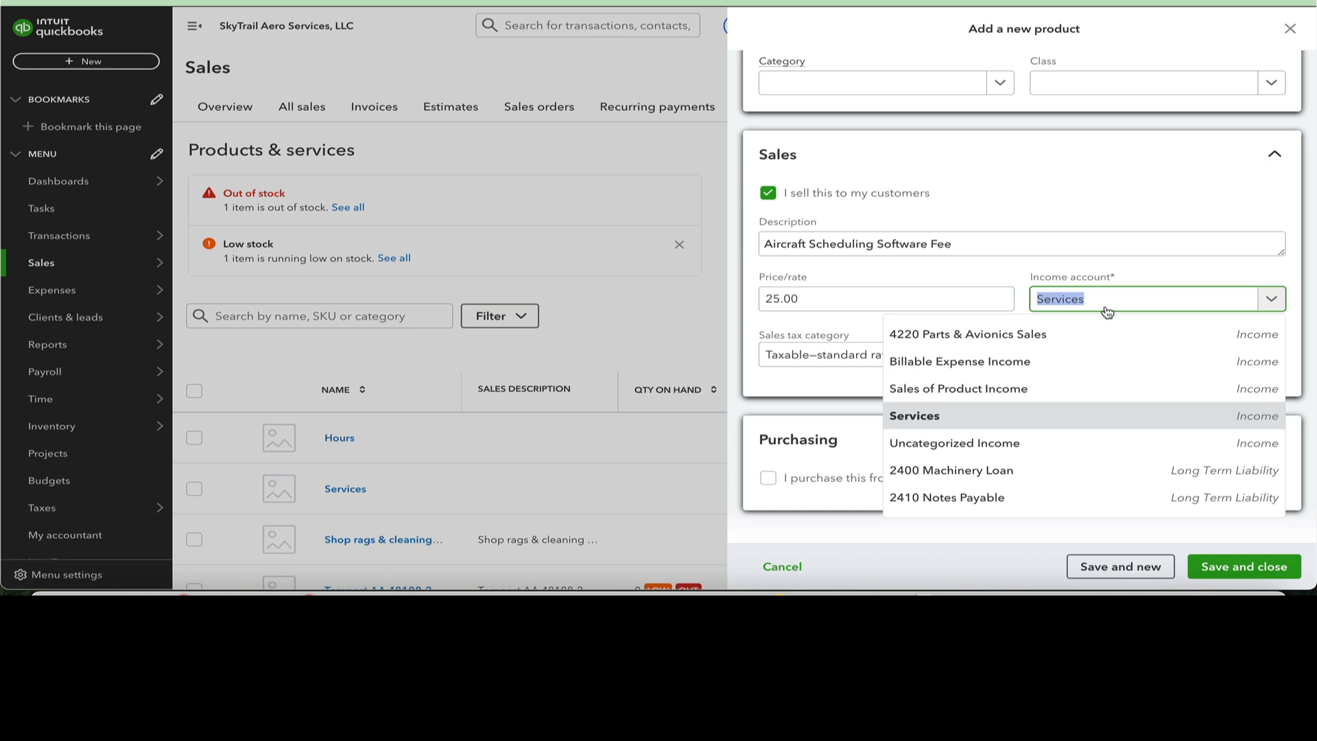
click(1013, 388)
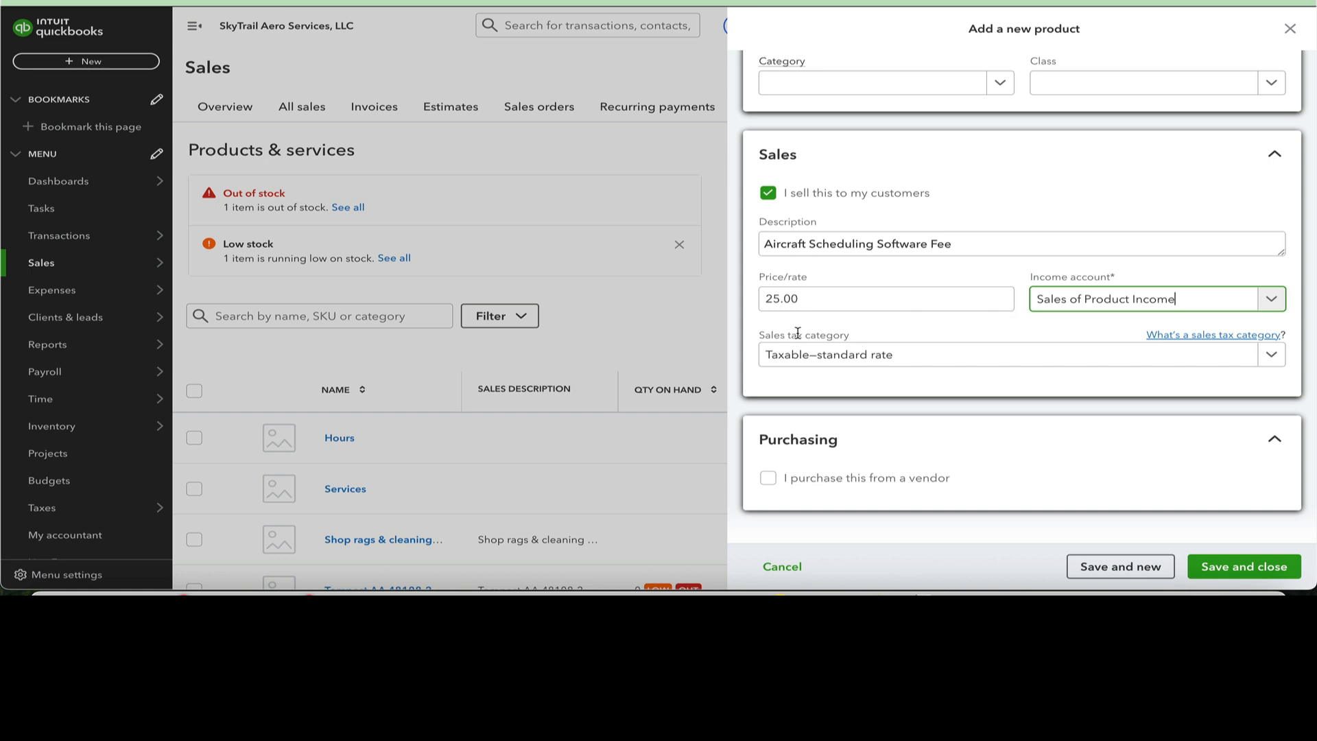
click(924, 354)
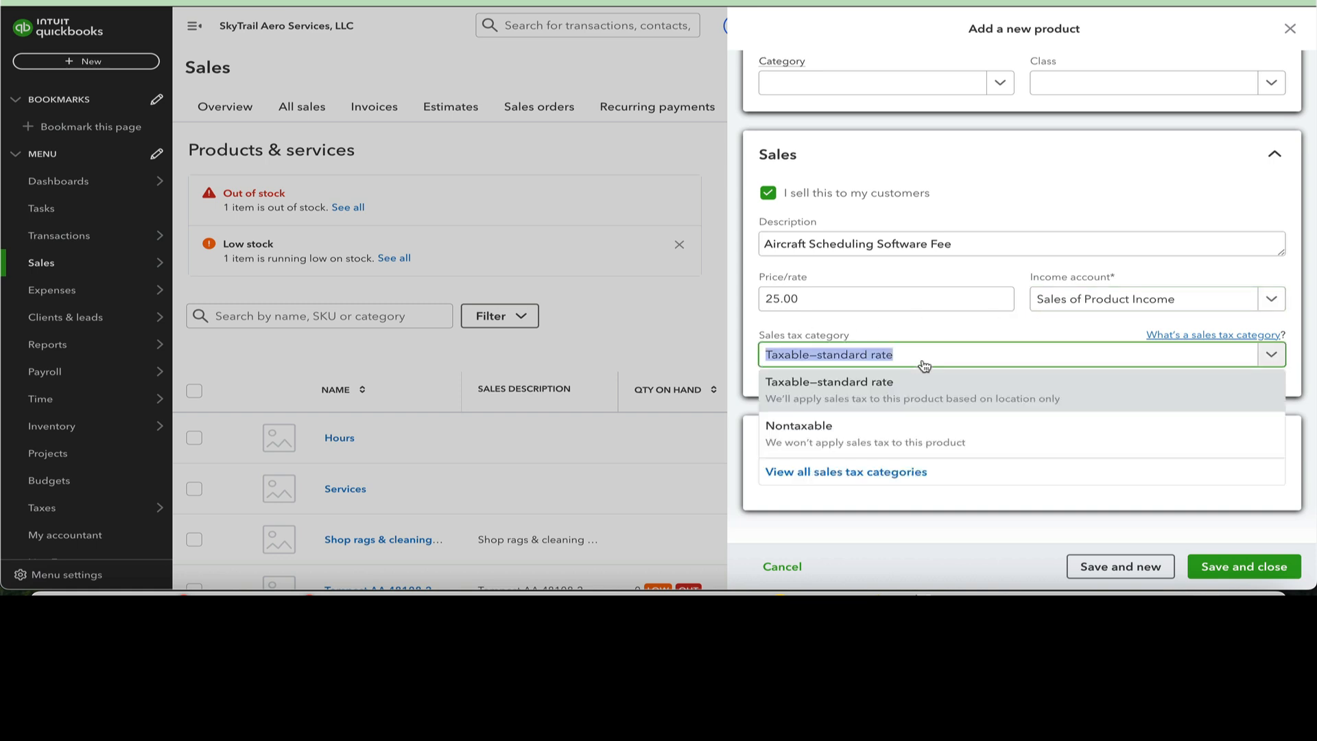
click(845, 444)
click(866, 425)
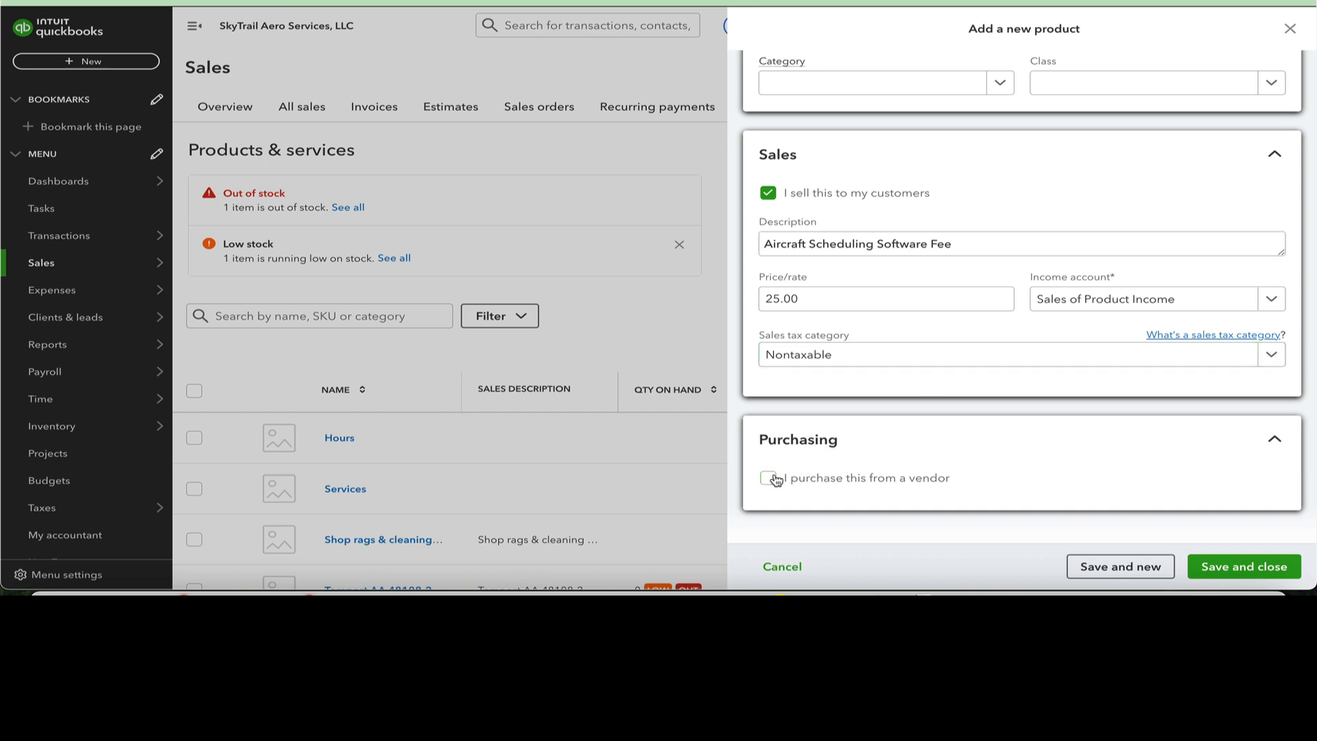
- Mark it purchased from a vendor at 200.00 cost under Cost of goods sold and save
click(767, 478)
scroll(864, 443, down, 2)
click(864, 389)
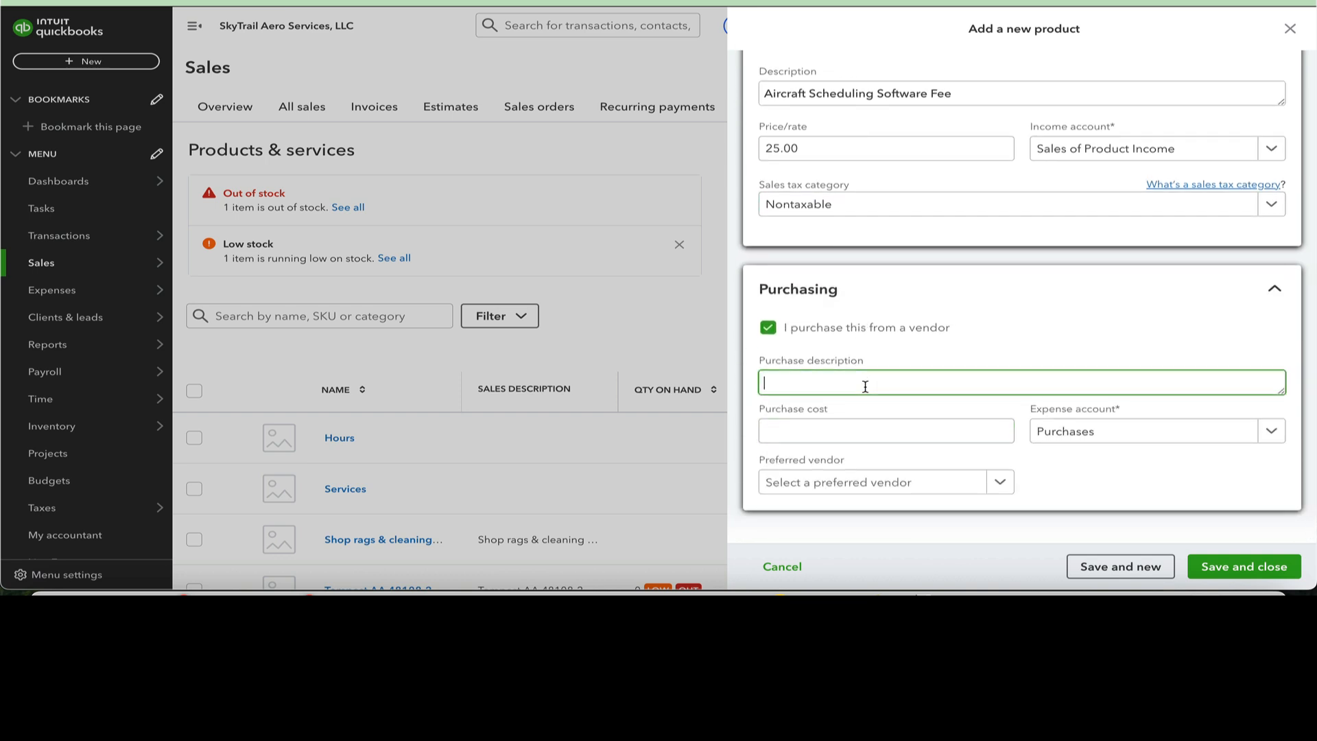
text(Aircraft Scheduling Software Fee)
click(861, 427)
text(200)
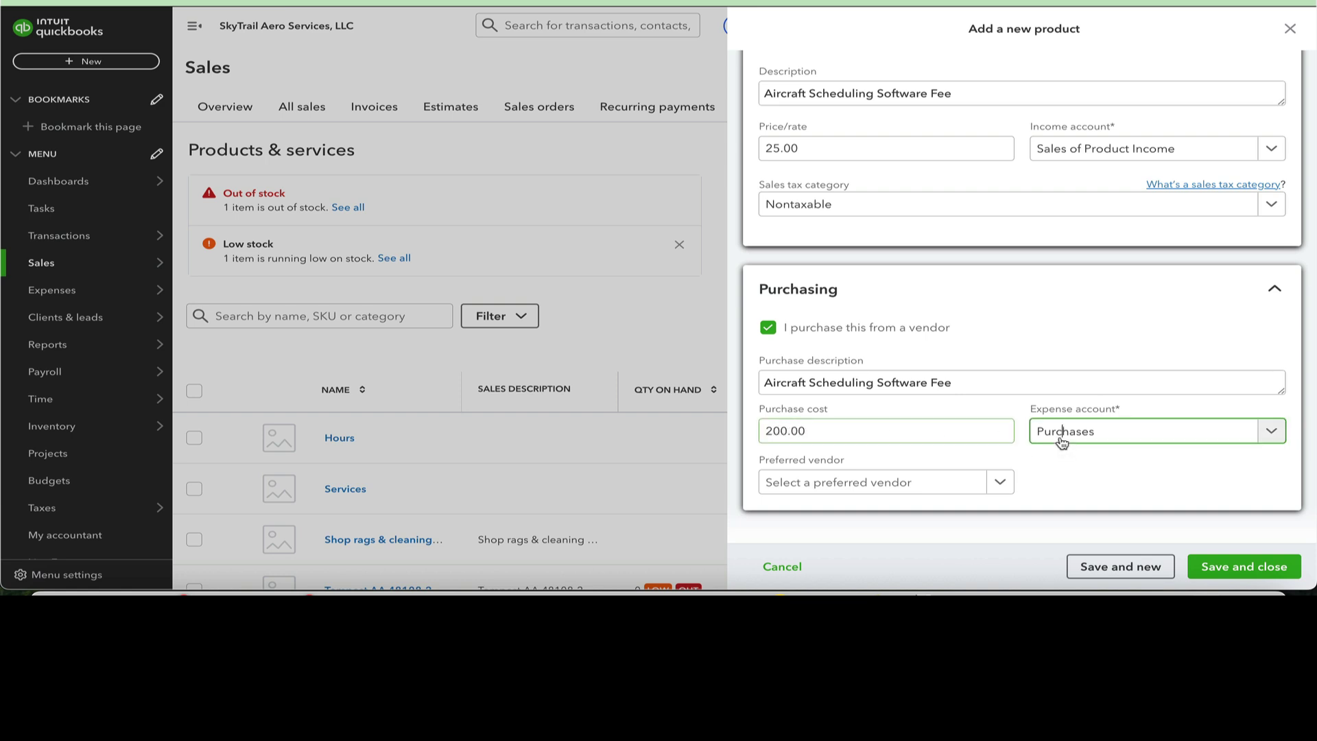
click(1060, 431)
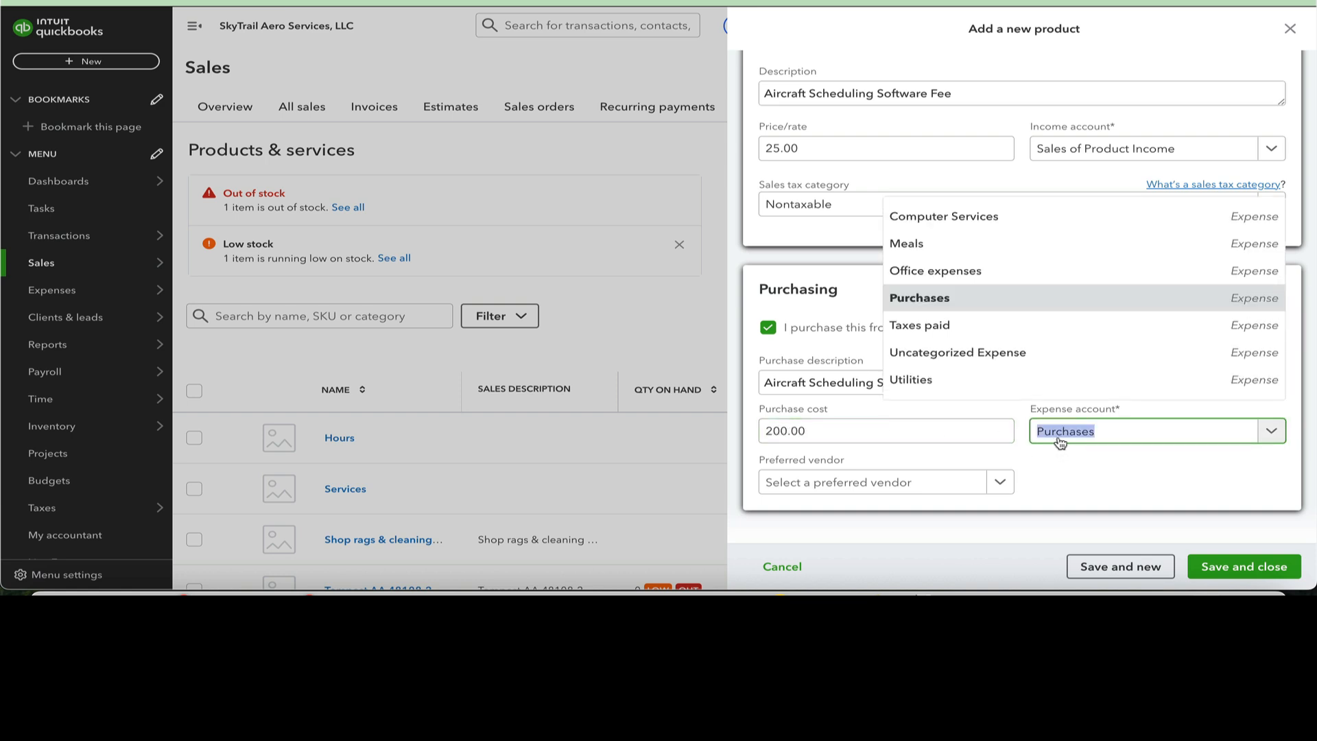
text(cost of)
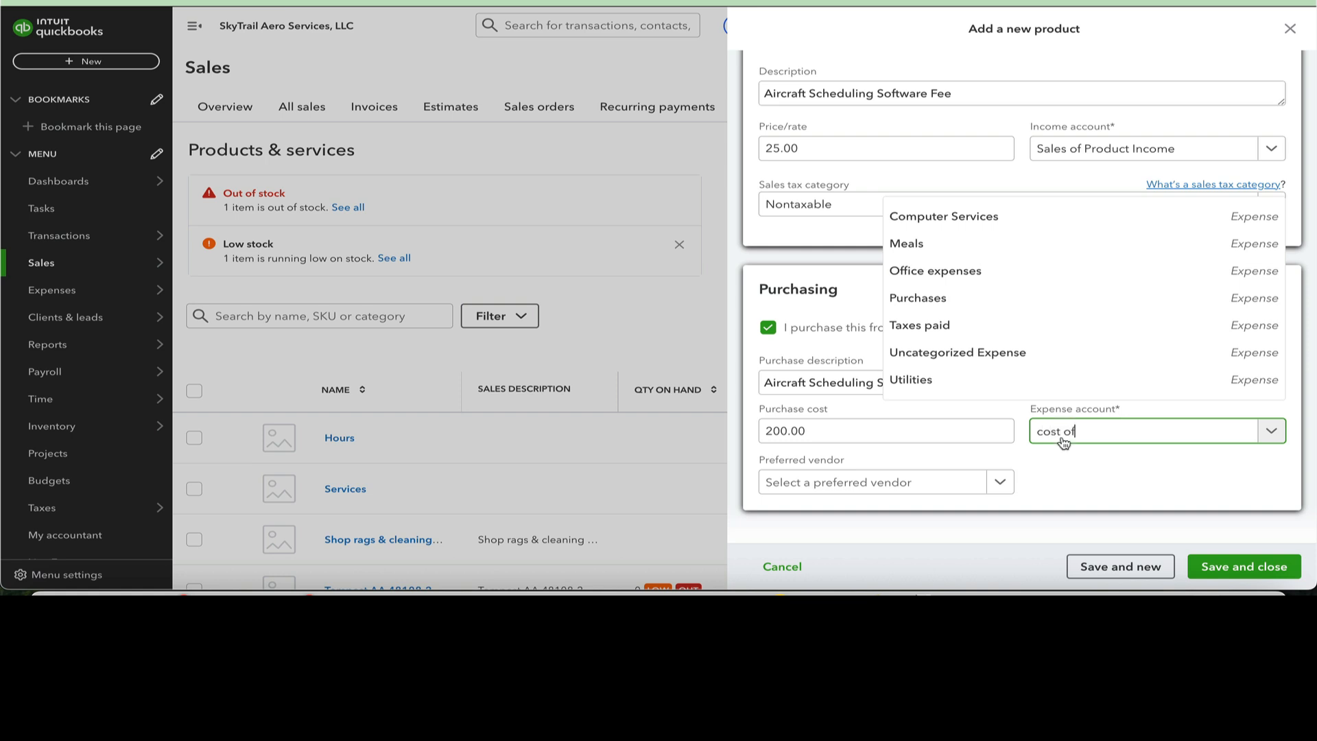
click(1070, 389)
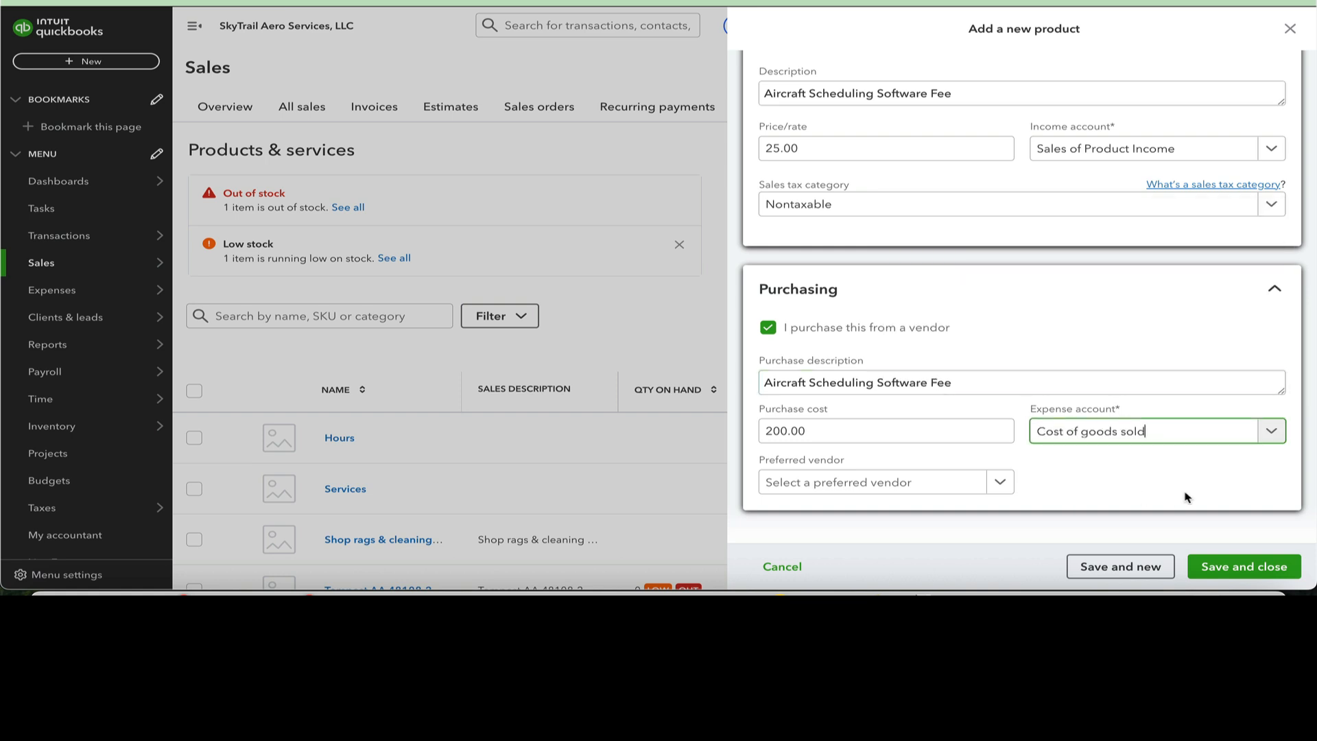
click(1240, 566)
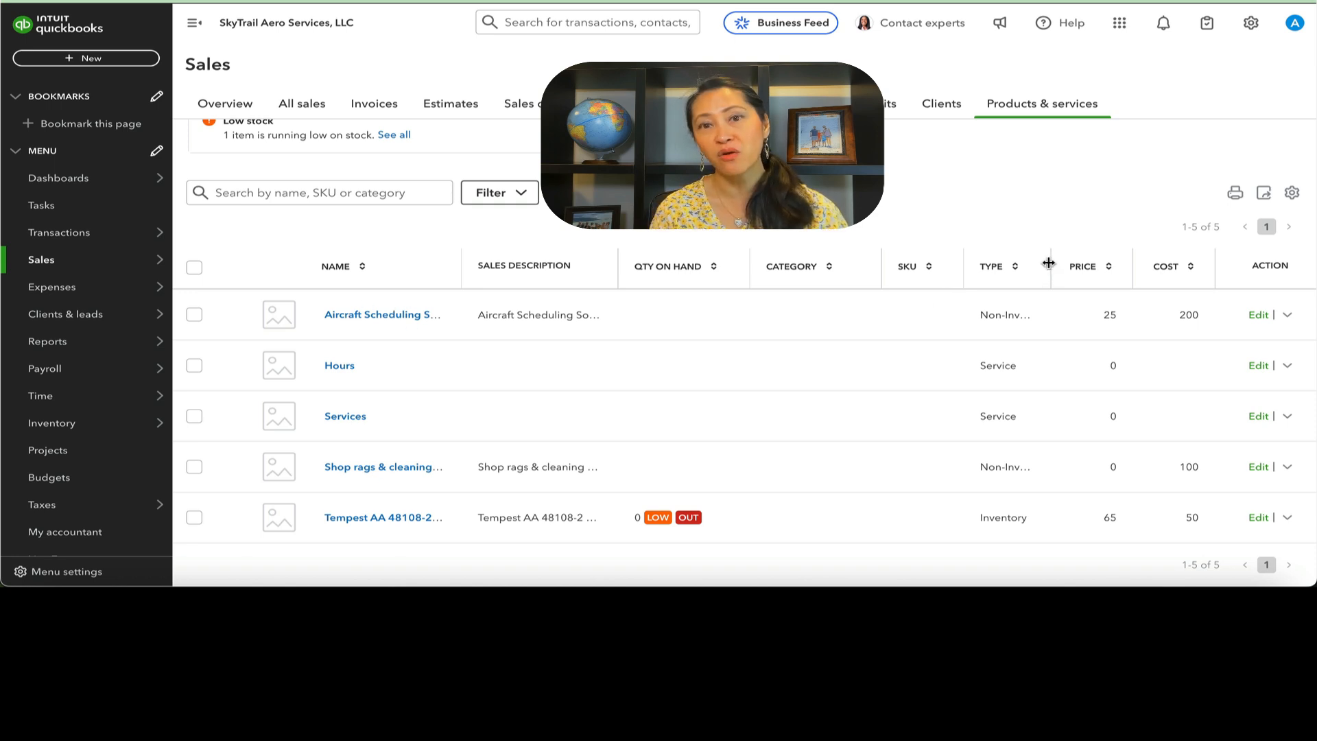
- Widen the TYPE column of the Products & services table
drag(1048, 264, 1065, 264)
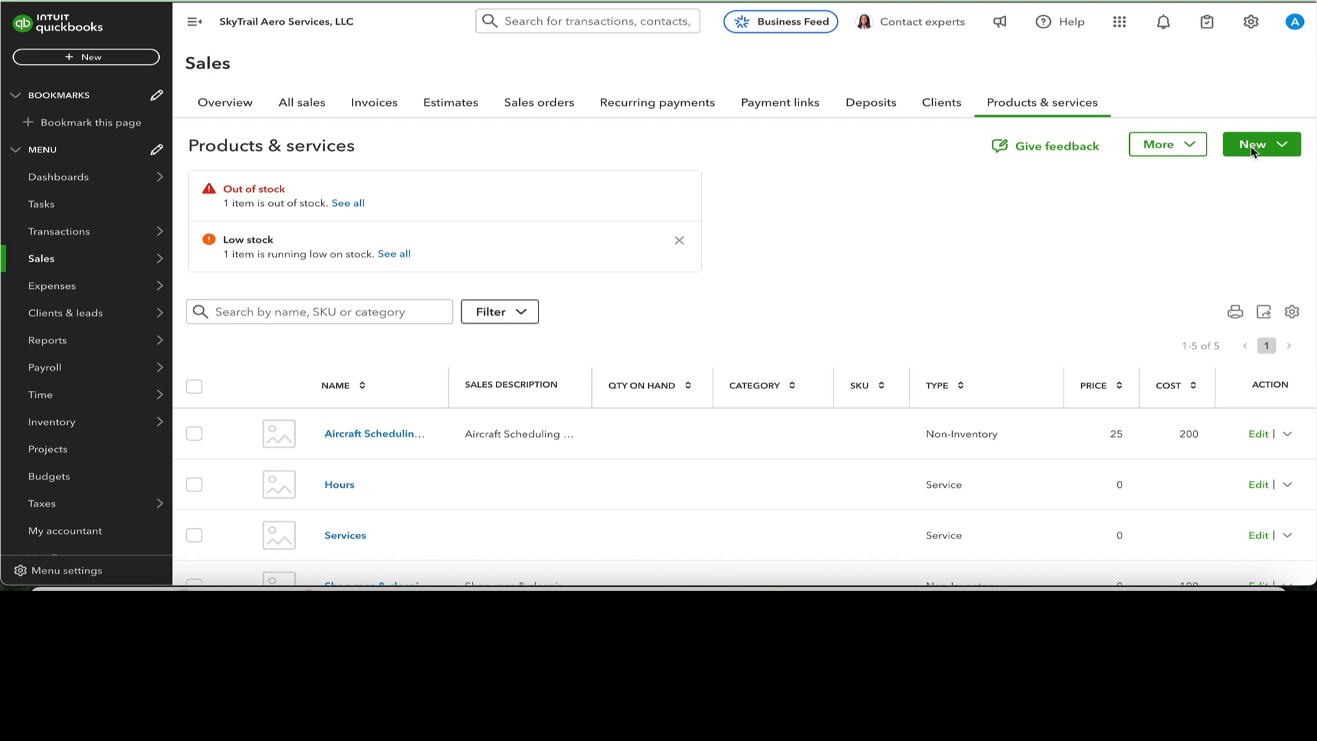
- Start a new service named Discovery Flight Lesson with the same text as its description
click(1253, 147)
click(1199, 177)
click(929, 142)
text(D)
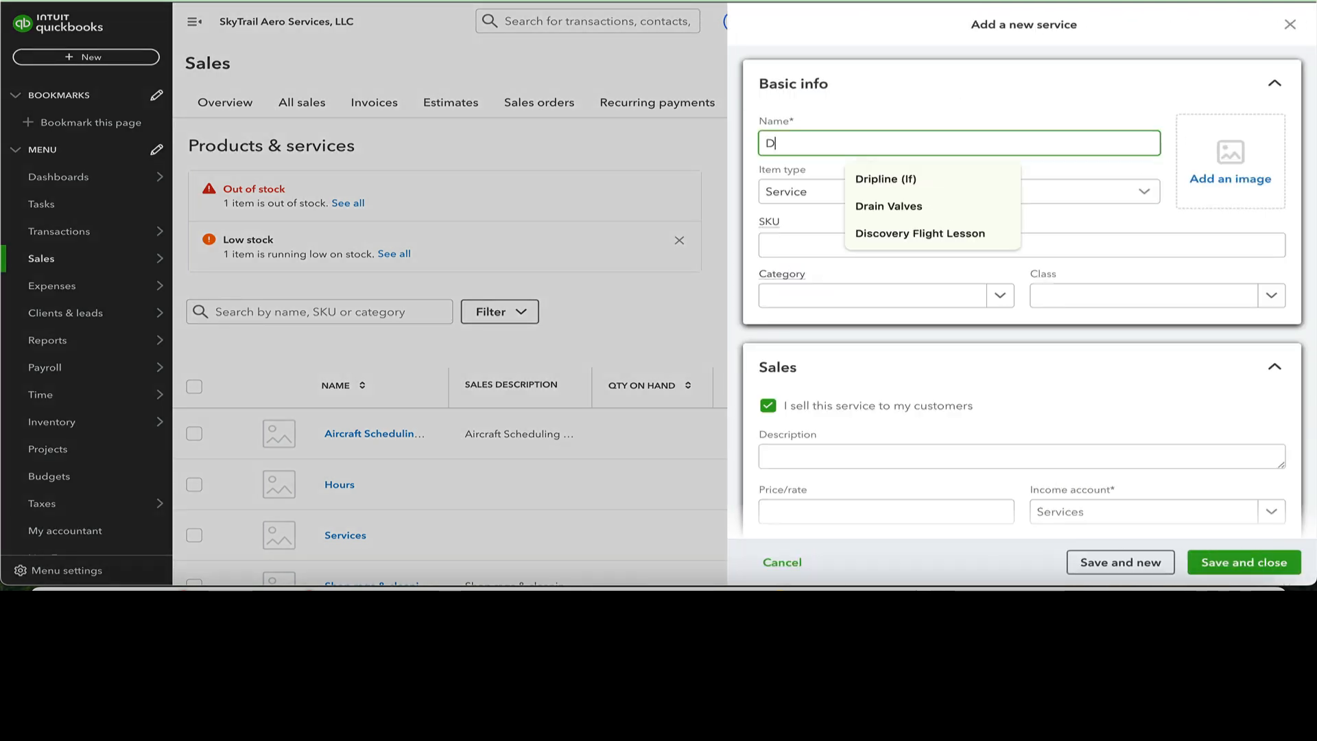
text(is)
click(920, 180)
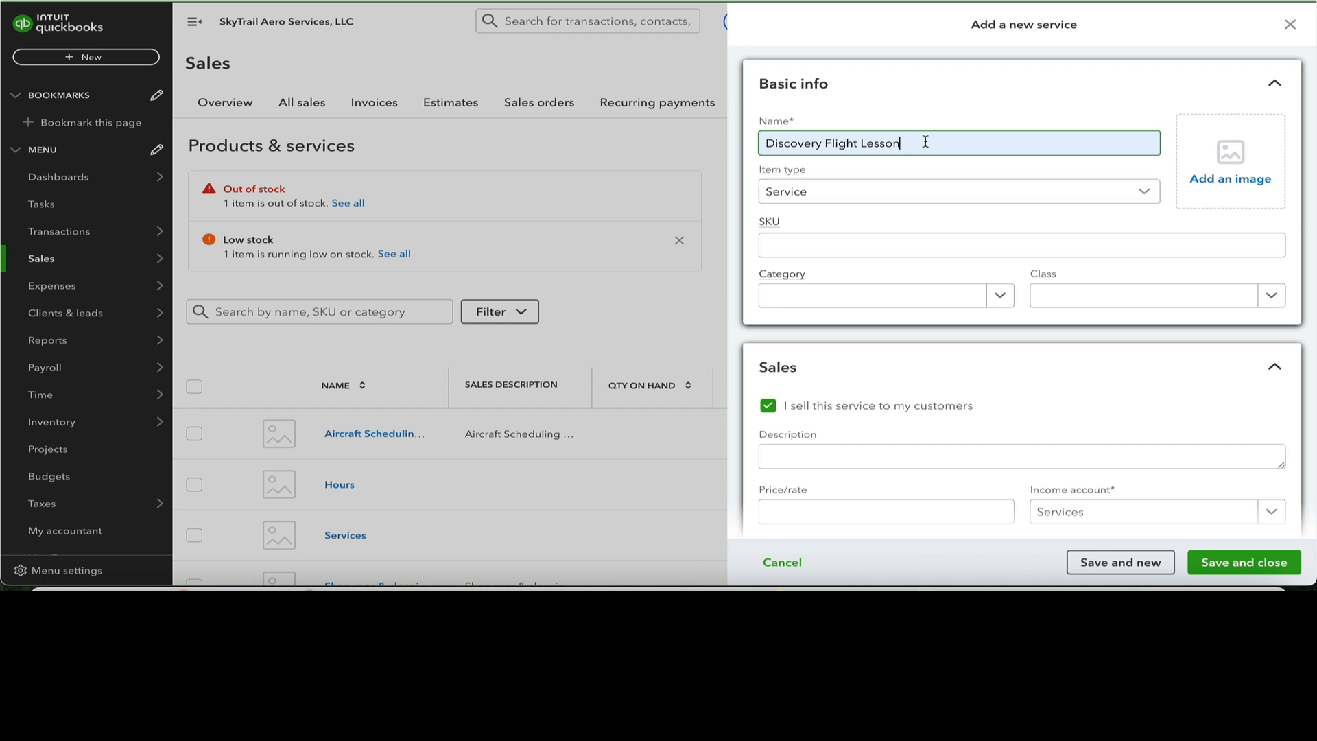
drag(925, 142, 745, 143)
right_click(787, 142)
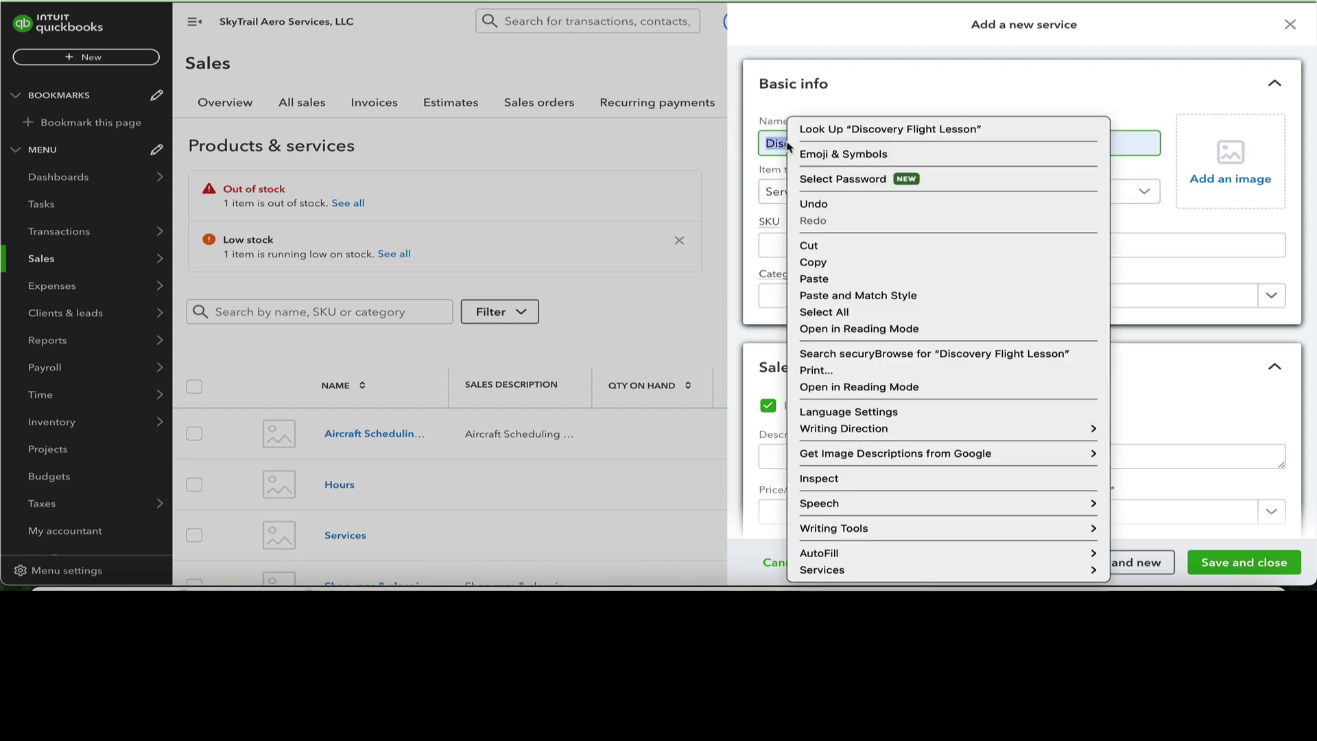
click(814, 260)
click(800, 453)
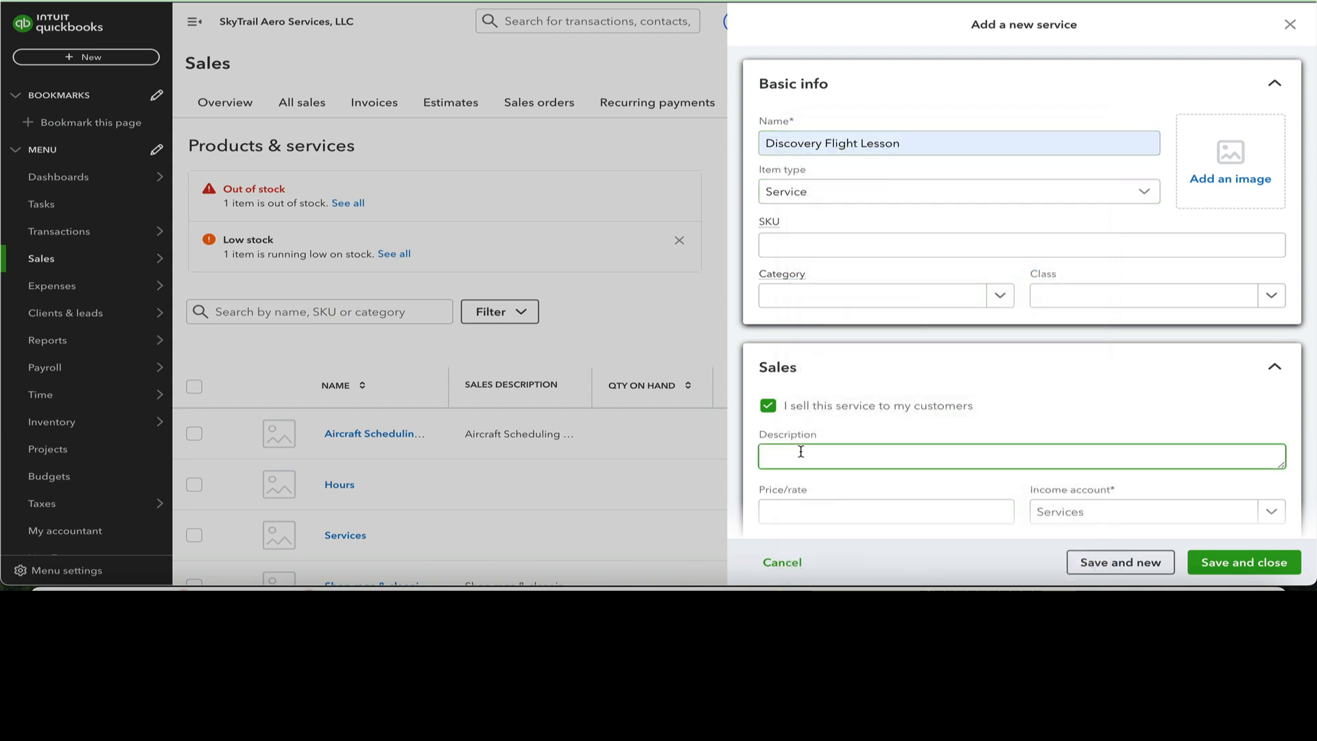
key(ctrl+v)
scroll(847, 270, down, 4)
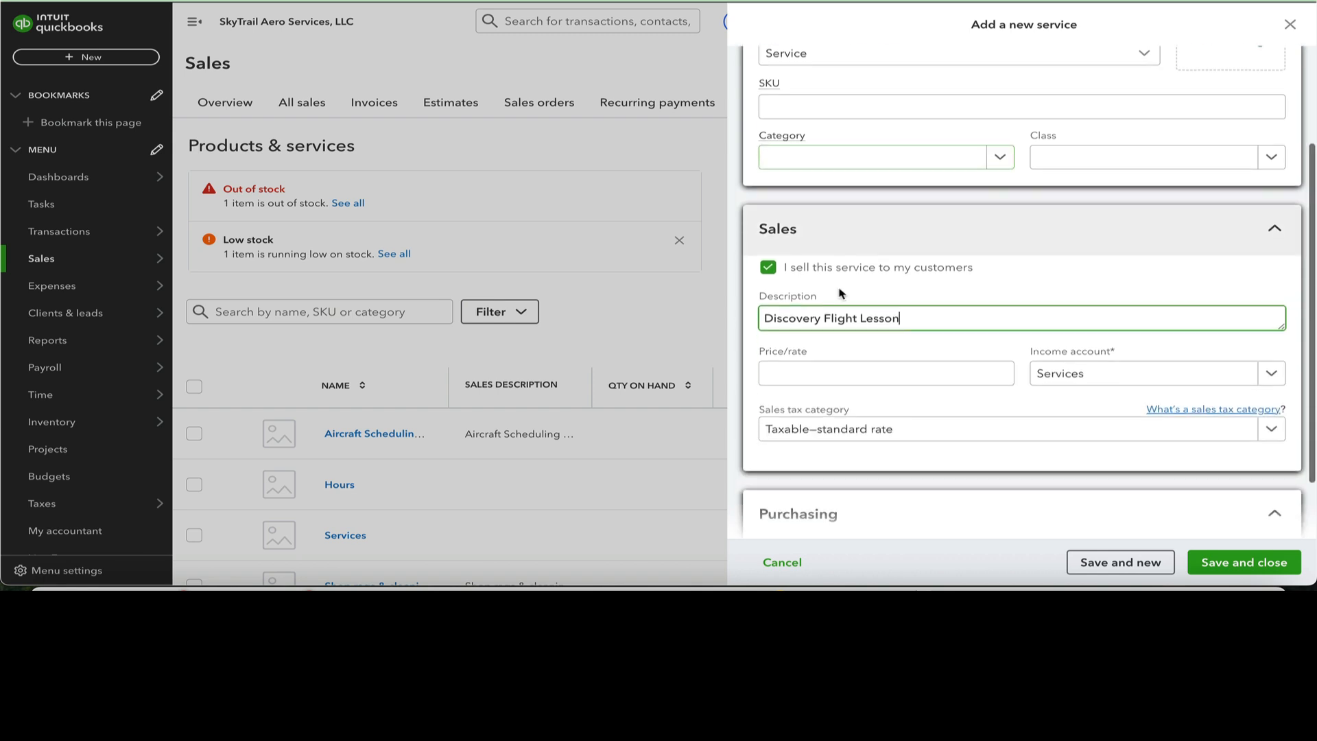
click(836, 291)
text(250)
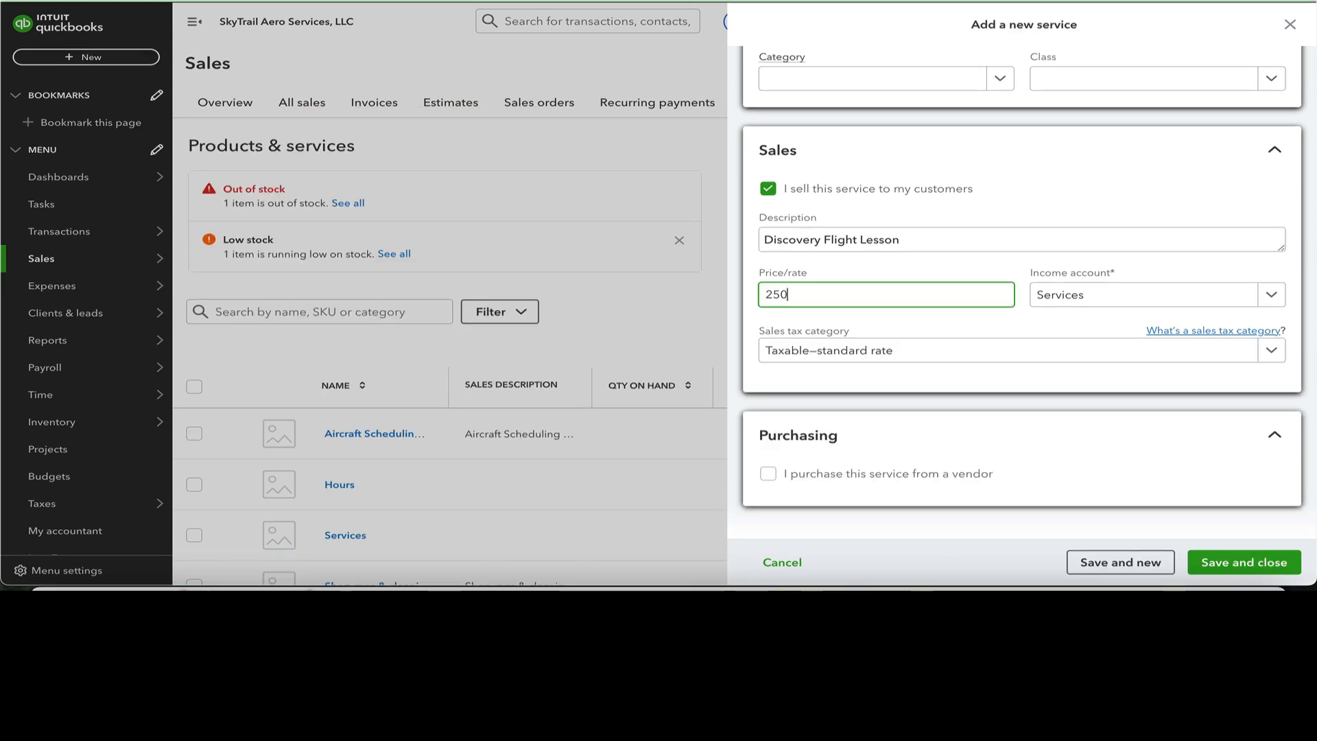
text(.00)
- Price the lesson at 250.00, make it Nontaxable, and save
click(1001, 276)
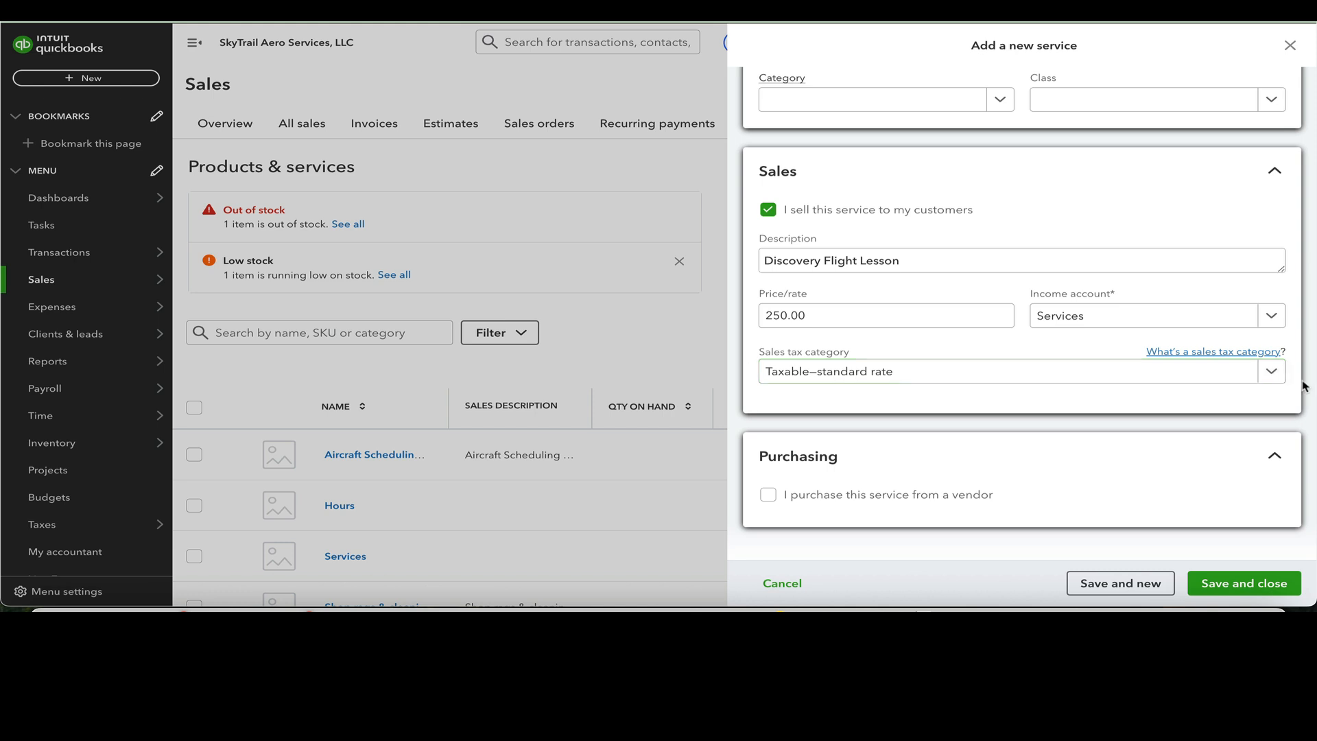
click(1272, 371)
click(915, 457)
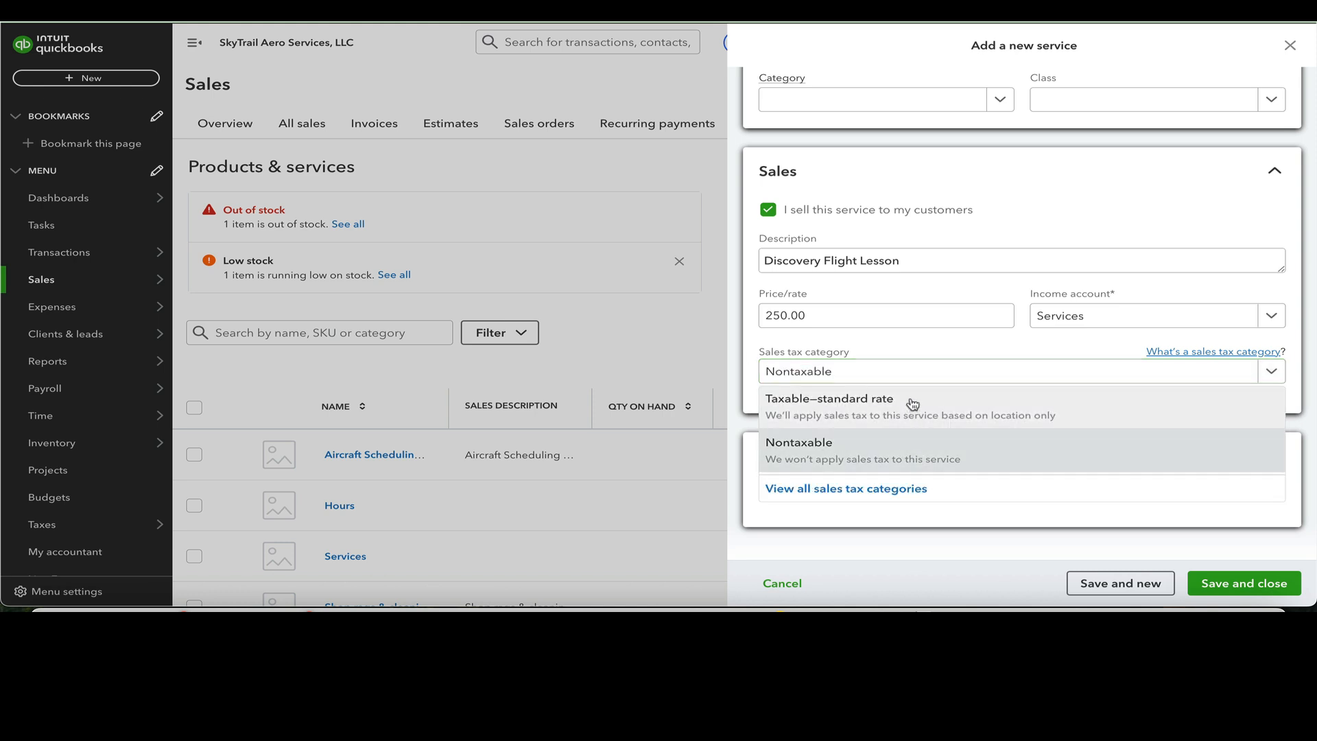
click(915, 452)
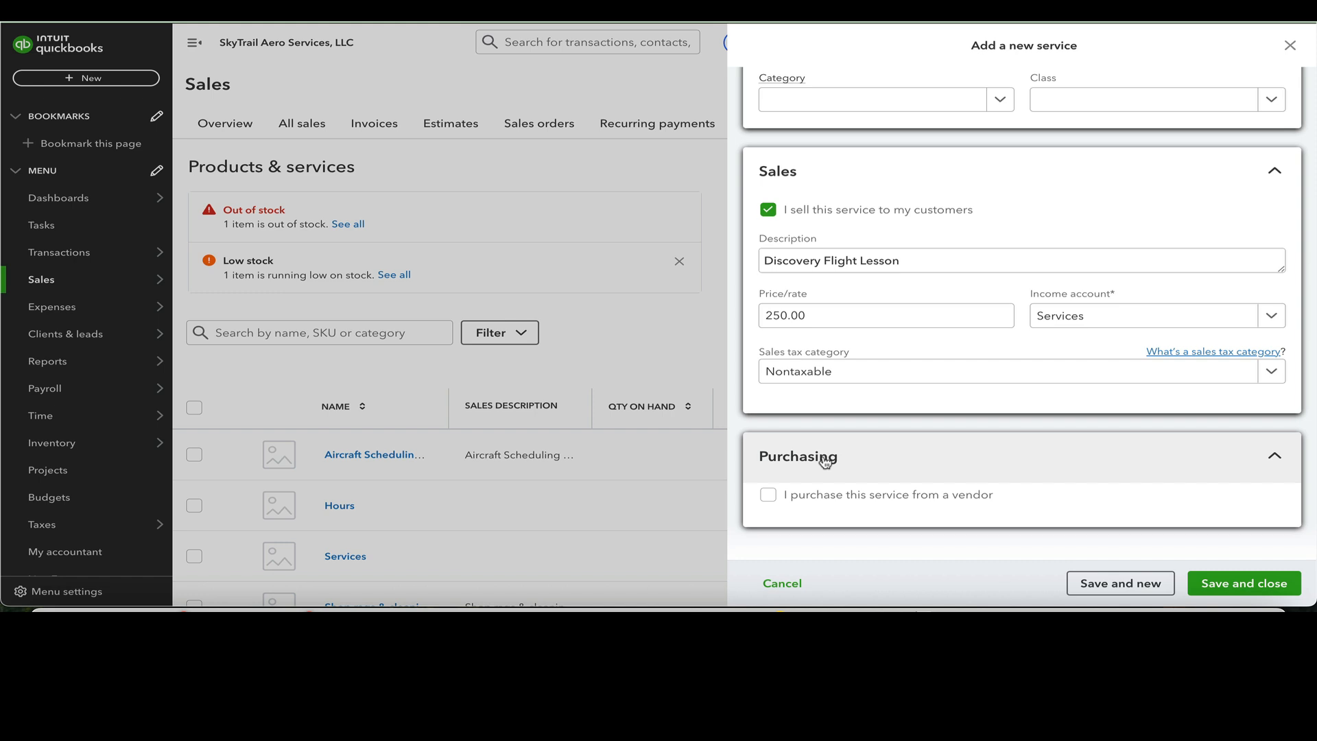
click(1225, 587)
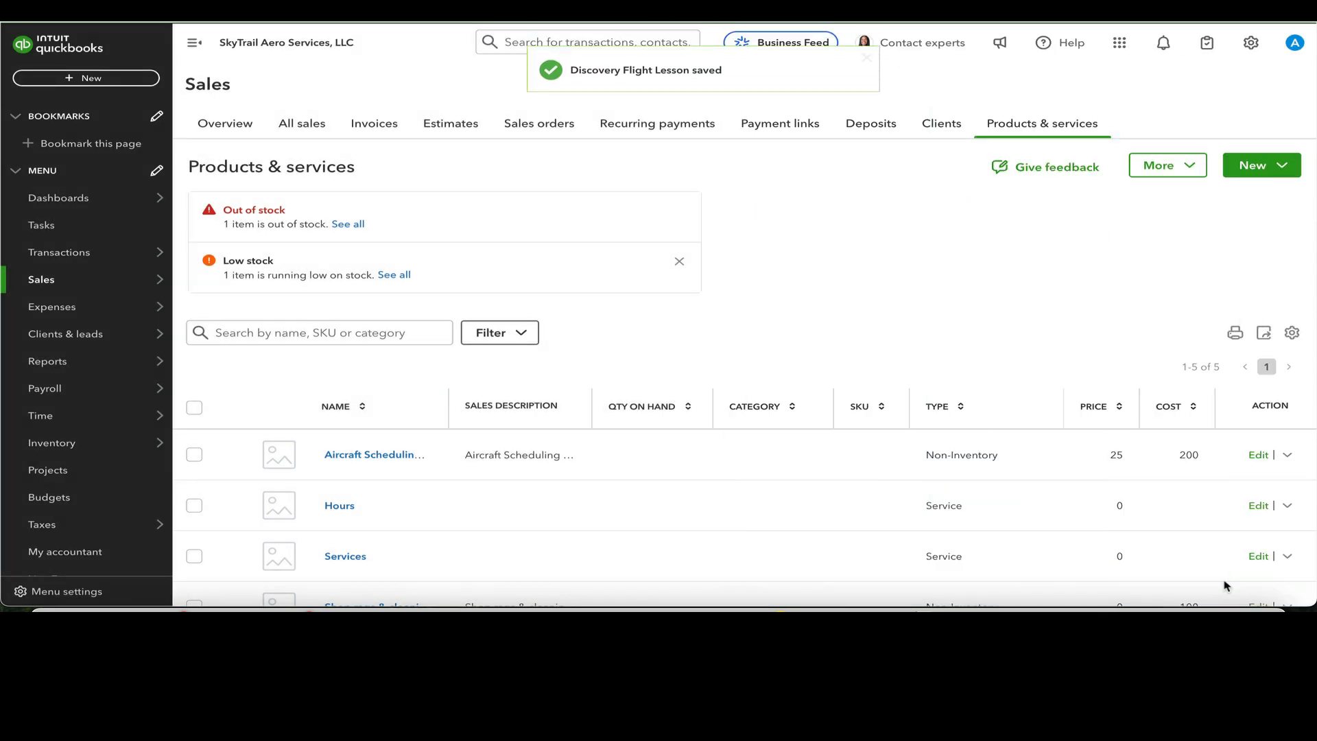